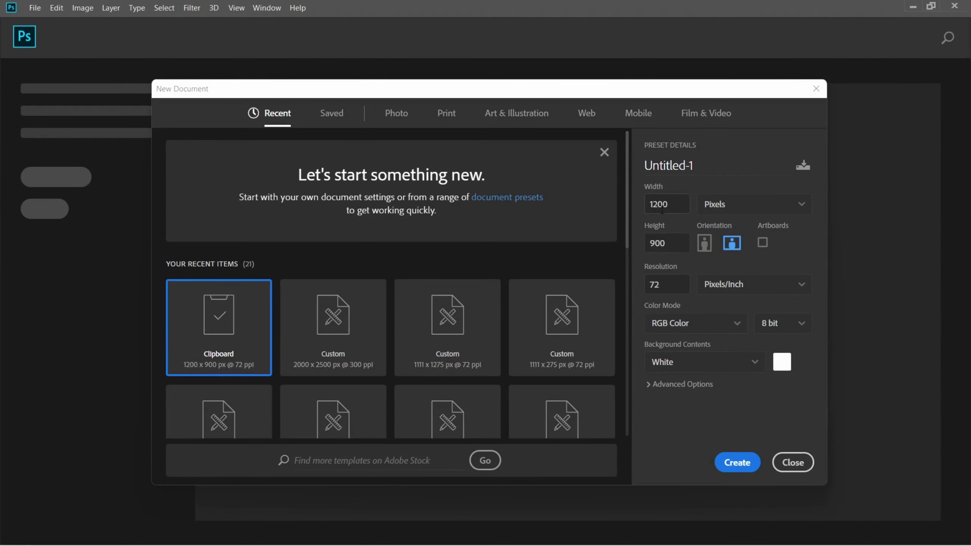
Create a new 2000 × 2500 px document at 300 ppi.
{"action": "double_click", "coordinate": [662, 210]}
{"action": "type", "text": "2000"}
{"action": "key", "text": "Tab"}
{"action": "type", "text": "2"}
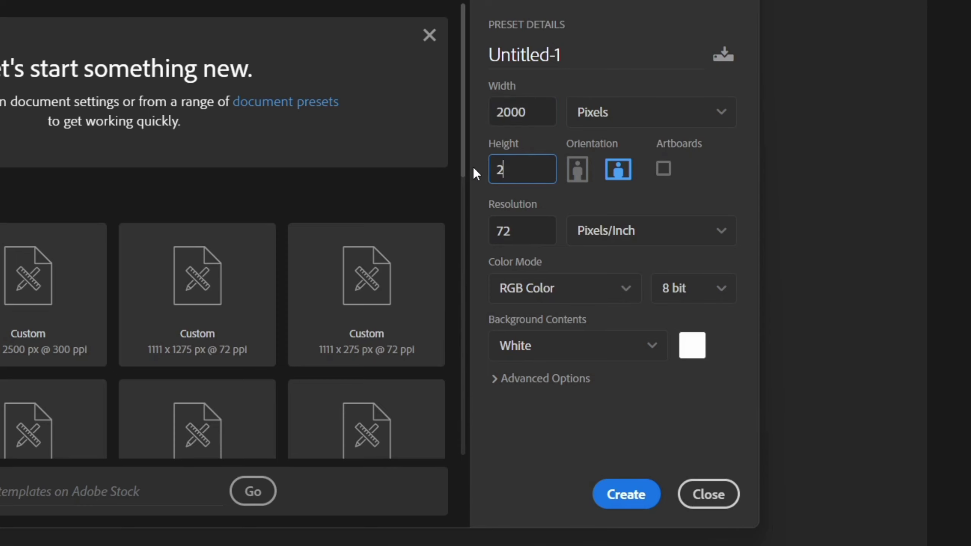
{"action": "type", "text": "500"}
{"action": "key", "text": "Tab"}
{"action": "type", "text": "300"}
{"action": "left_click", "coordinate": [737, 464]}
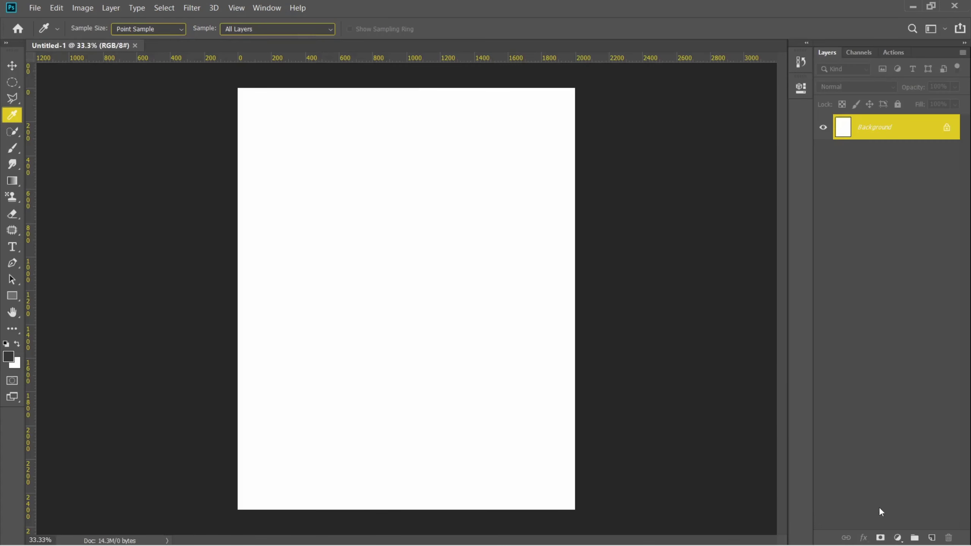
Add a Solid Color fill layer in dark grey #333333.
{"action": "left_click", "coordinate": [898, 537]}
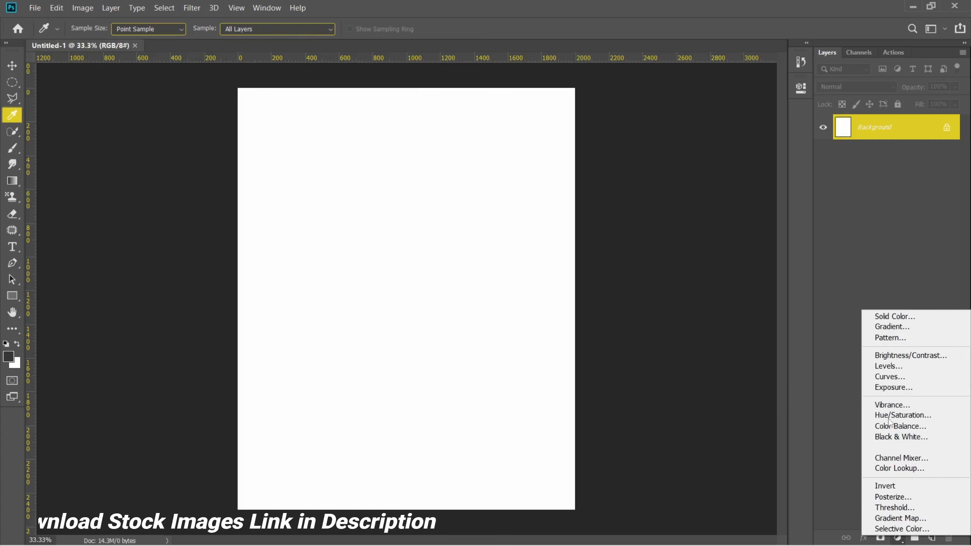
{"action": "left_click", "coordinate": [893, 317]}
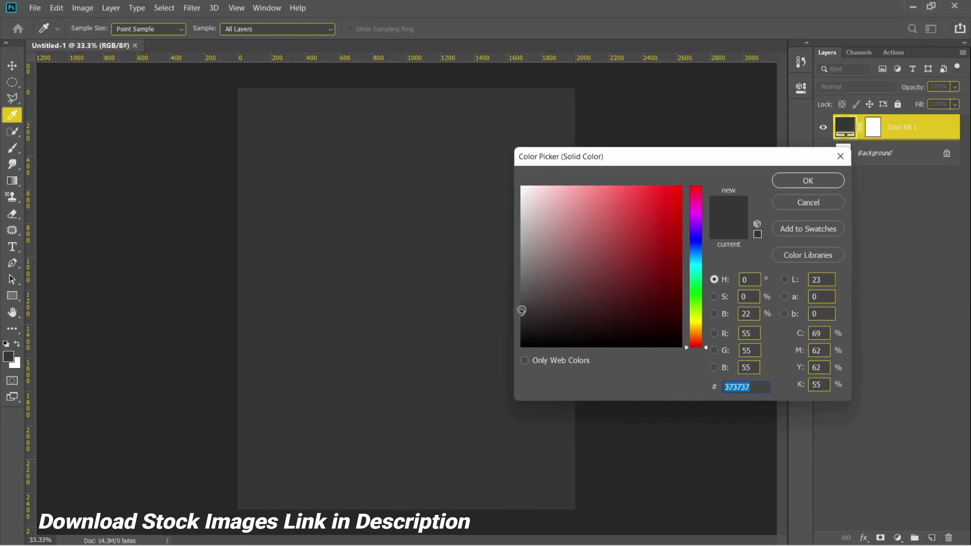
{"action": "type", "text": "333333"}
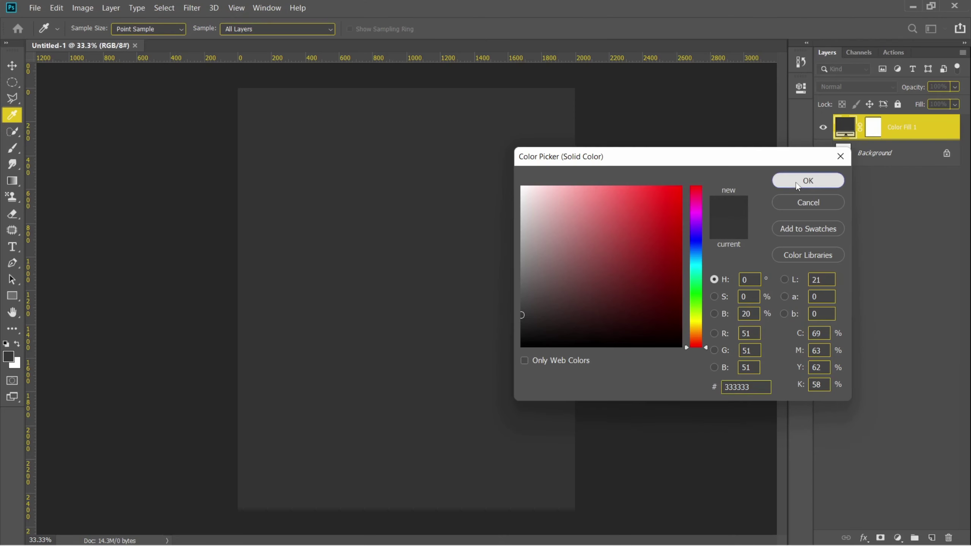
{"action": "left_click", "coordinate": [796, 182]}
Open the batsman photo and grade it in Camera Raw: exposure, highlights, shadows, clarity, saturation.
{"action": "left_click", "coordinate": [35, 8]}
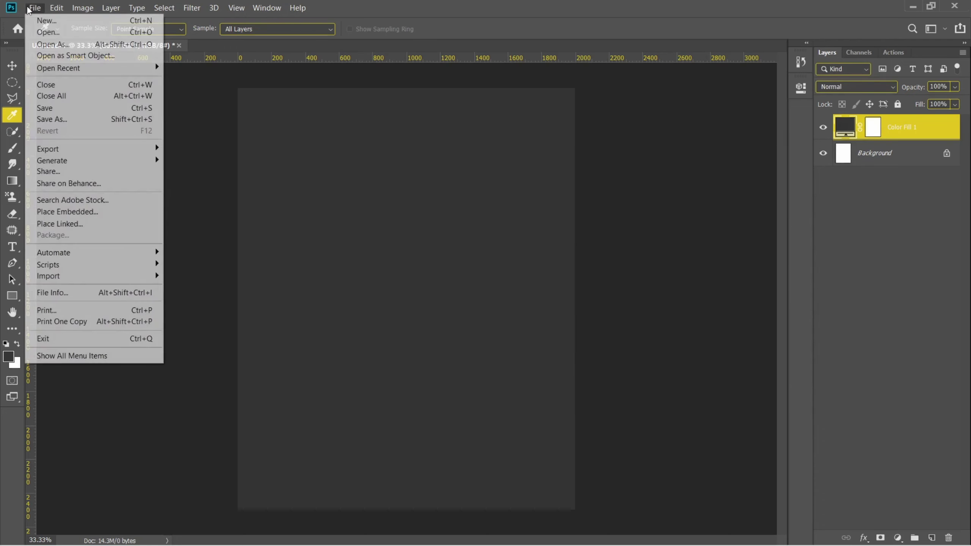
{"action": "left_click", "coordinate": [44, 29]}
{"action": "left_click", "coordinate": [191, 7]}
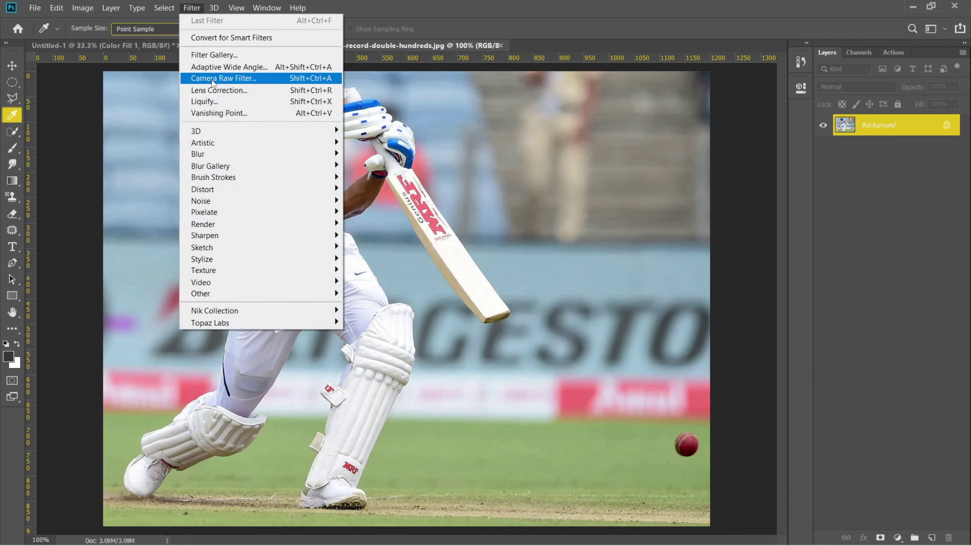
{"action": "left_click", "coordinate": [212, 79]}
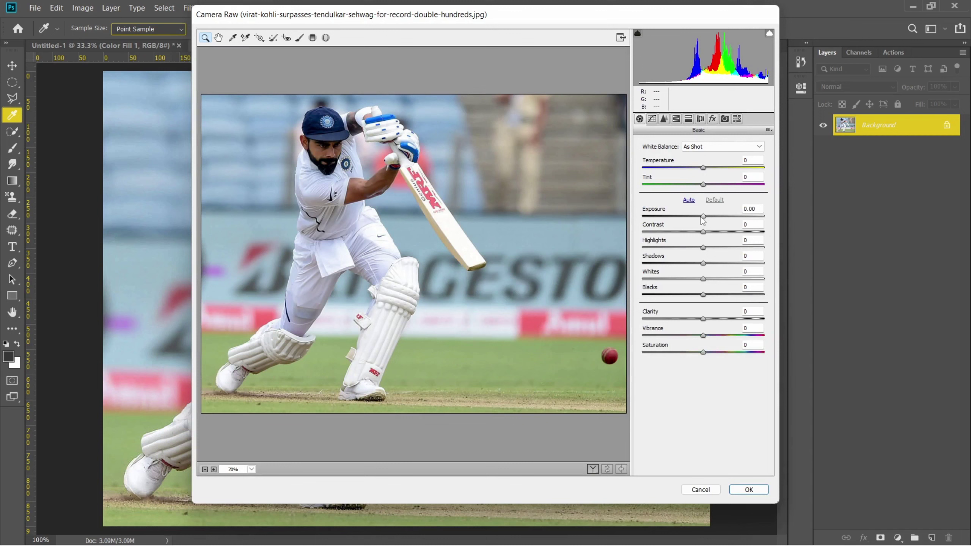
{"action": "left_click_drag", "start_coordinate": [702, 216], "coordinate": [648, 247]}
{"action": "mouse_move", "coordinate": [702, 264]}
{"action": "left_mouse_down"}
{"action": "mouse_move", "coordinate": [739, 264]}
{"action": "mouse_move", "coordinate": [692, 282]}
{"action": "left_mouse_up"}
{"action": "mouse_move", "coordinate": [712, 319]}
{"action": "left_mouse_down"}
{"action": "mouse_move", "coordinate": [692, 335]}
{"action": "mouse_move", "coordinate": [696, 352]}
{"action": "mouse_move", "coordinate": [723, 319]}
{"action": "left_mouse_up"}
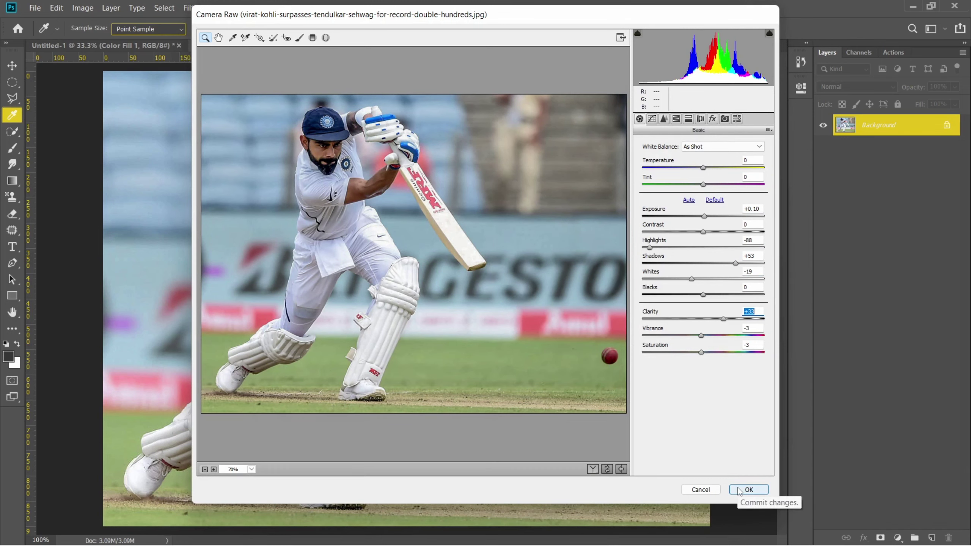
{"action": "left_click", "coordinate": [739, 491]}
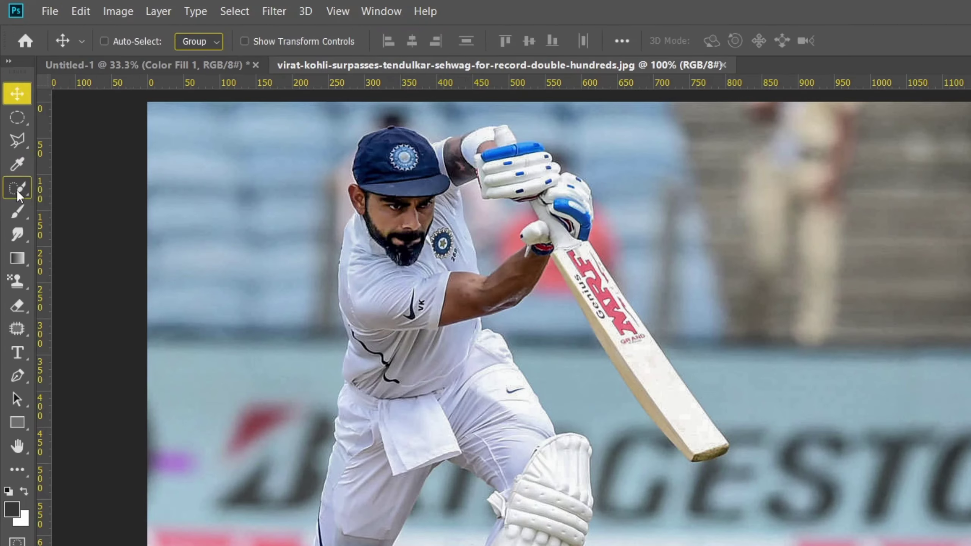
Select the batsman with Quick Selection, apply a mask, and drag him into the poster.
{"action": "left_click", "coordinate": [17, 190]}
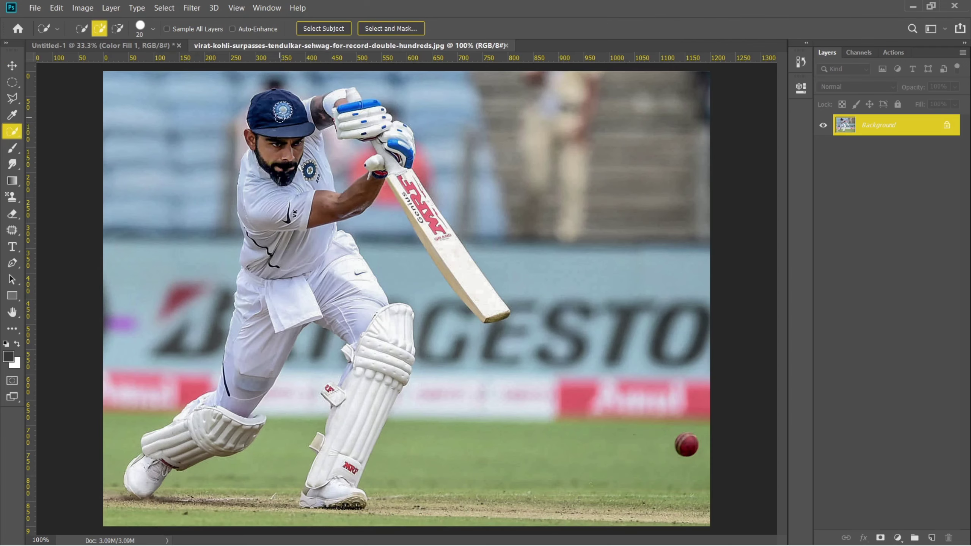
{"action": "mouse_move", "coordinate": [280, 118]}
{"action": "left_mouse_down"}
{"action": "mouse_move", "coordinate": [260, 126]}
{"action": "mouse_move", "coordinate": [251, 217]}
{"action": "left_mouse_up"}
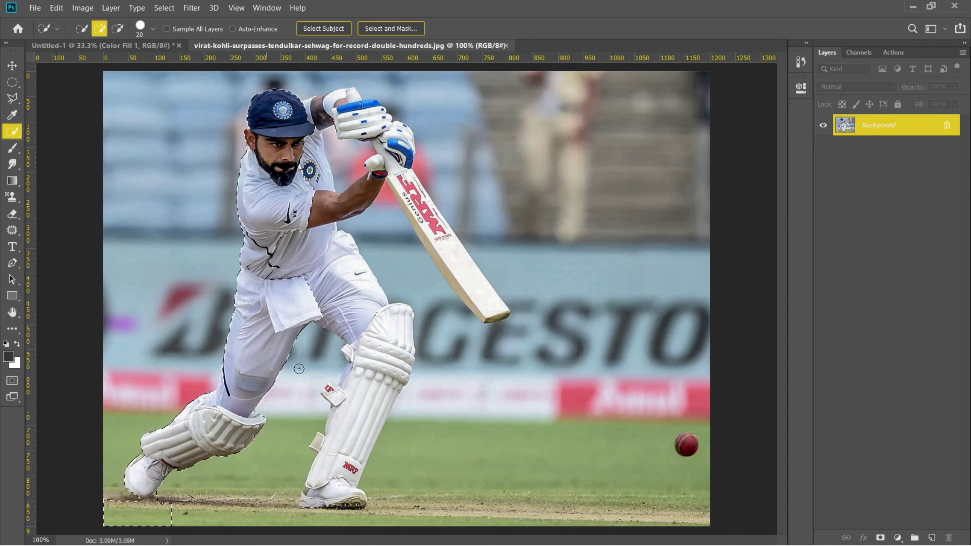
{"action": "mouse_move", "coordinate": [246, 260]}
{"action": "left_mouse_down"}
{"action": "mouse_move", "coordinate": [439, 258]}
{"action": "mouse_move", "coordinate": [398, 184]}
{"action": "left_mouse_up"}
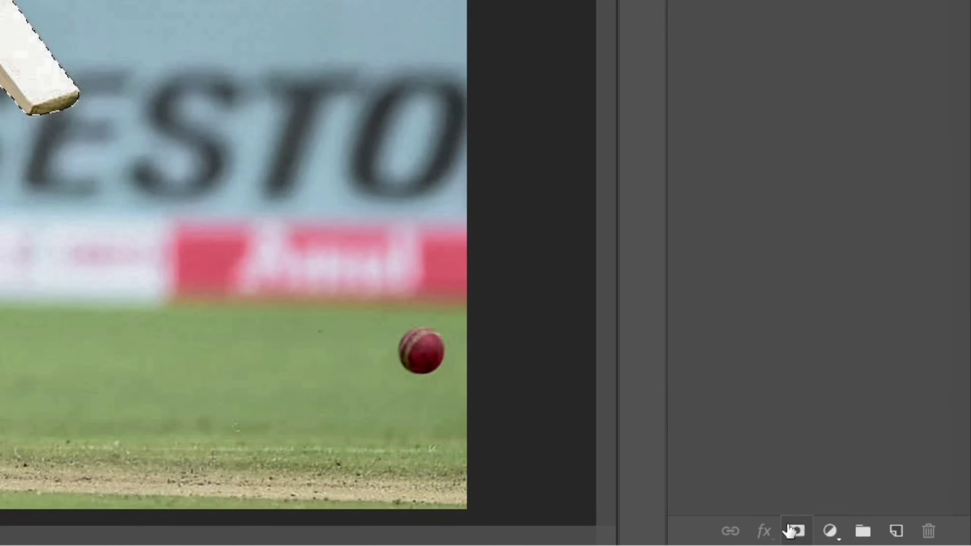
{"action": "left_click", "coordinate": [788, 530]}
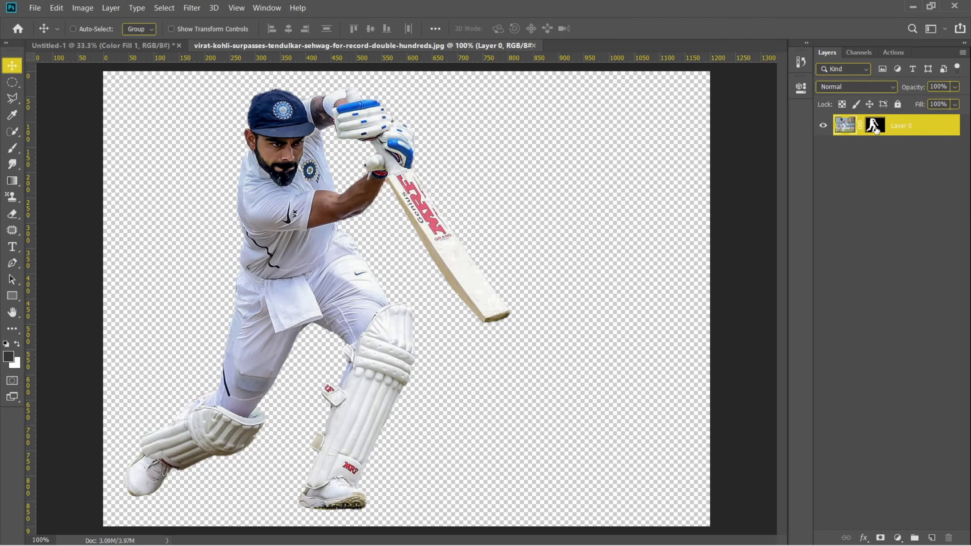
{"action": "right_click", "coordinate": [875, 130]}
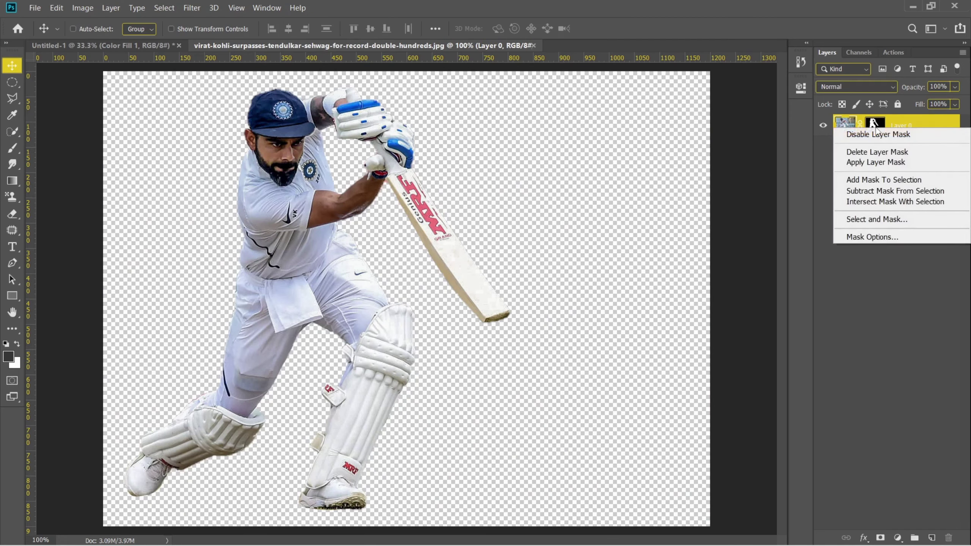
{"action": "left_click", "coordinate": [881, 164]}
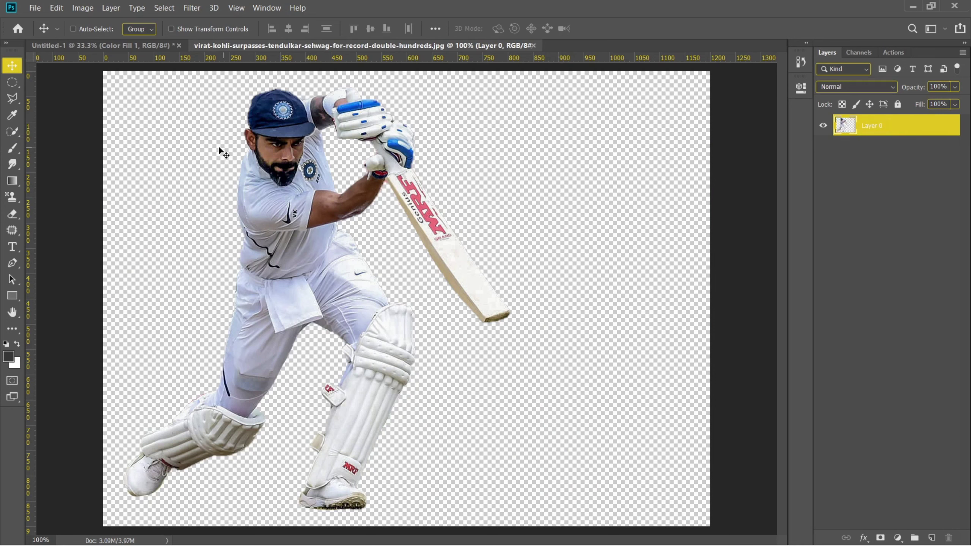
{"action": "left_click_drag", "start_coordinate": [219, 145], "coordinate": [437, 322]}
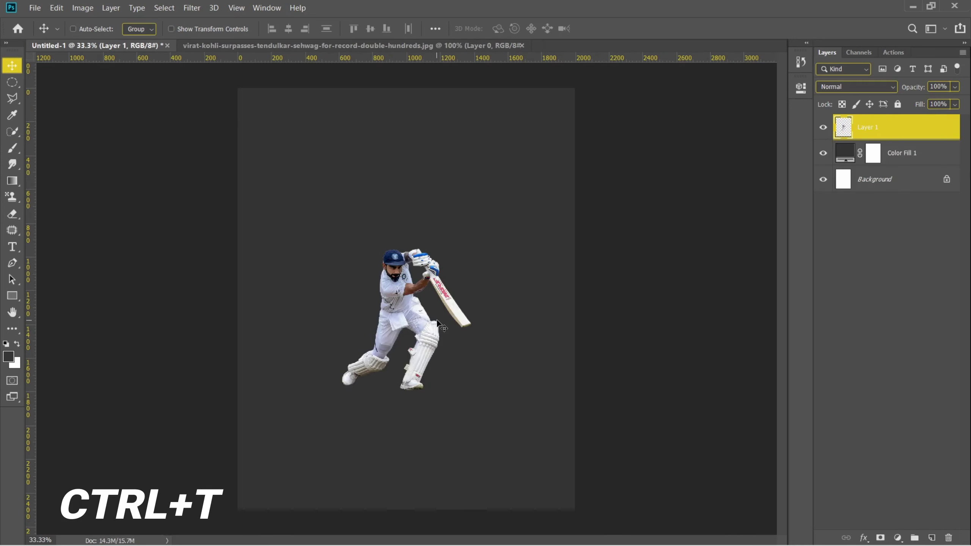
Hide the batsman layer and add a large '18' text sized to 435 pt.
{"action": "key", "text": "ctrl+t"}
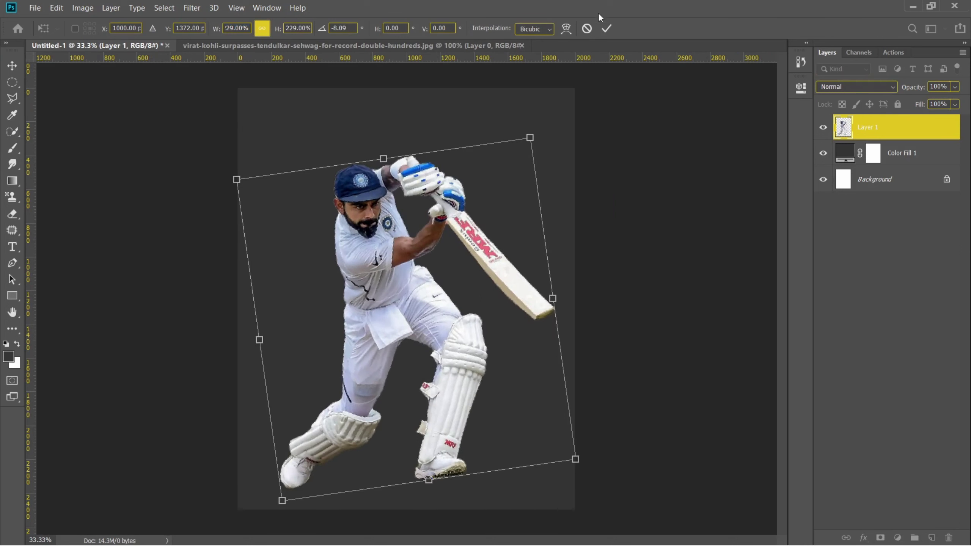
{"action": "key", "text": "Escape"}
{"action": "left_click", "coordinate": [824, 130]}
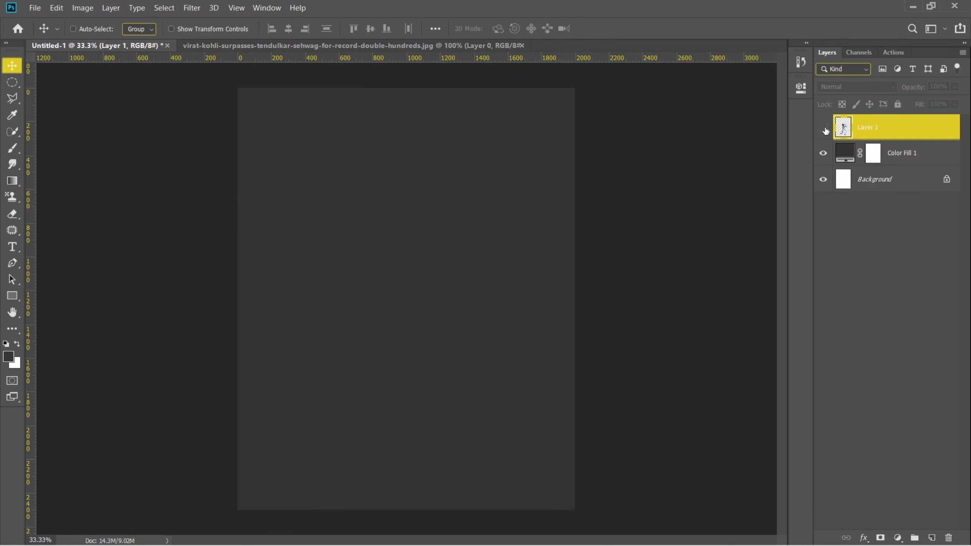
{"action": "key", "text": "t"}
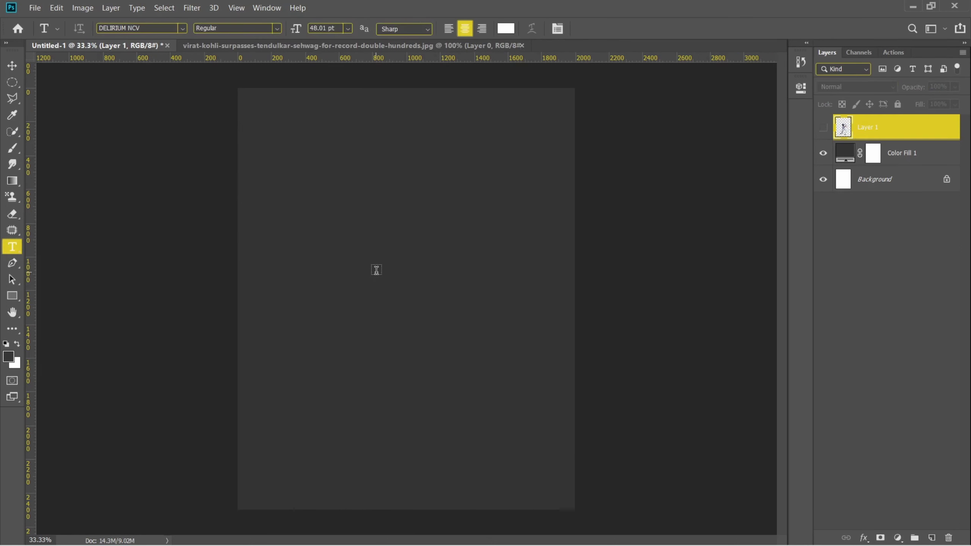
{"action": "left_click", "coordinate": [376, 269]}
{"action": "type", "text": "18"}
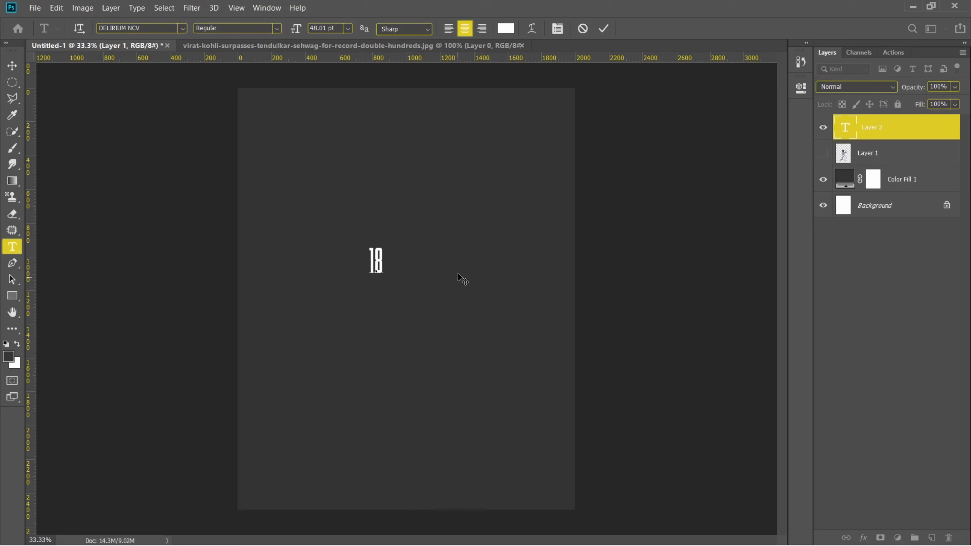
{"action": "left_click", "coordinate": [603, 33]}
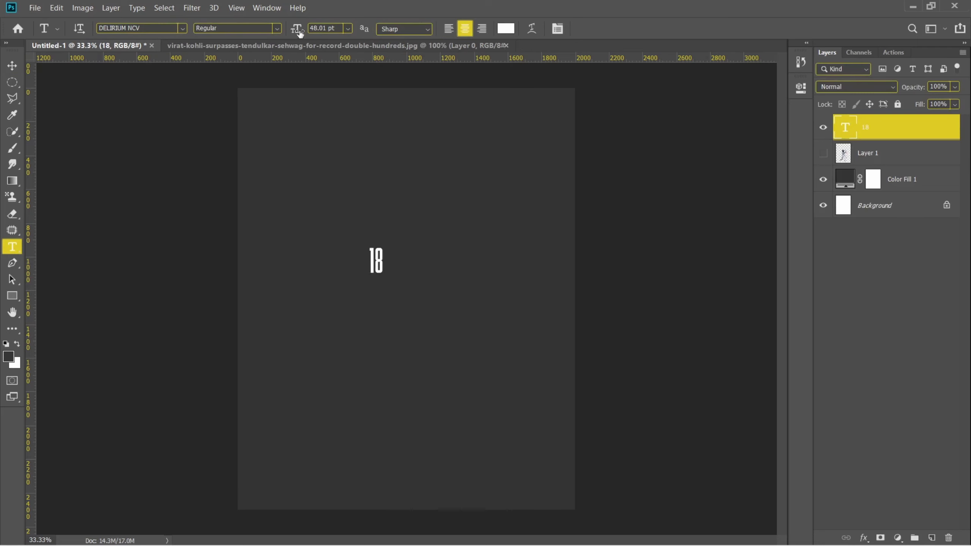
{"action": "left_click_drag", "start_coordinate": [296, 30], "coordinate": [539, 33]}
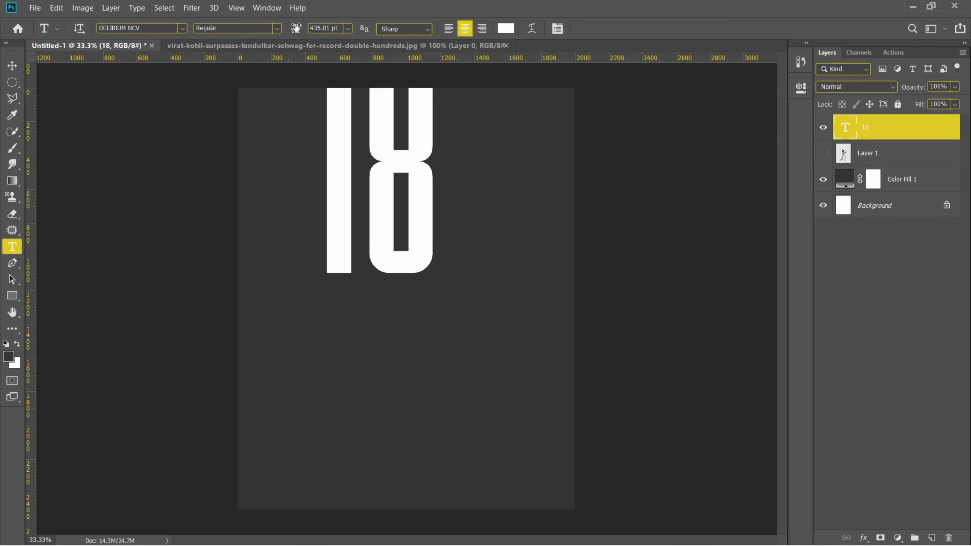
{"action": "key", "text": "v"}
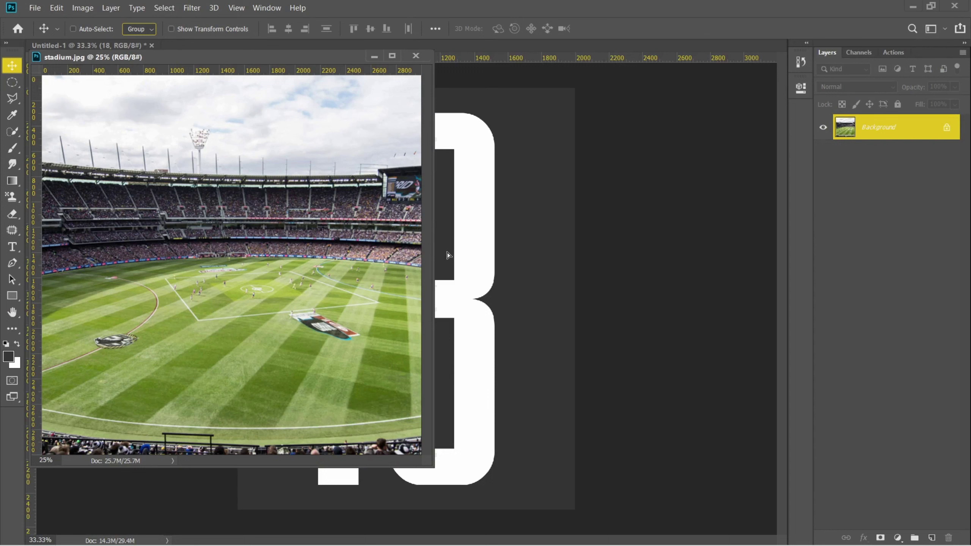
Bring the stadium photo into the poster and clip it inside the 18.
{"action": "left_click_drag", "start_coordinate": [447, 252], "coordinate": [446, 252]}
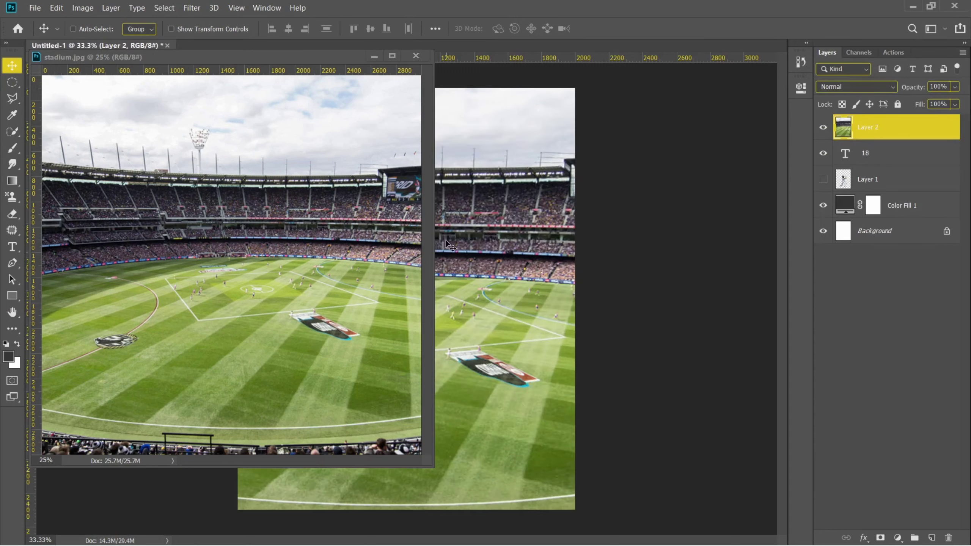
{"action": "left_click", "coordinate": [416, 56]}
{"action": "right_click", "coordinate": [894, 129]}
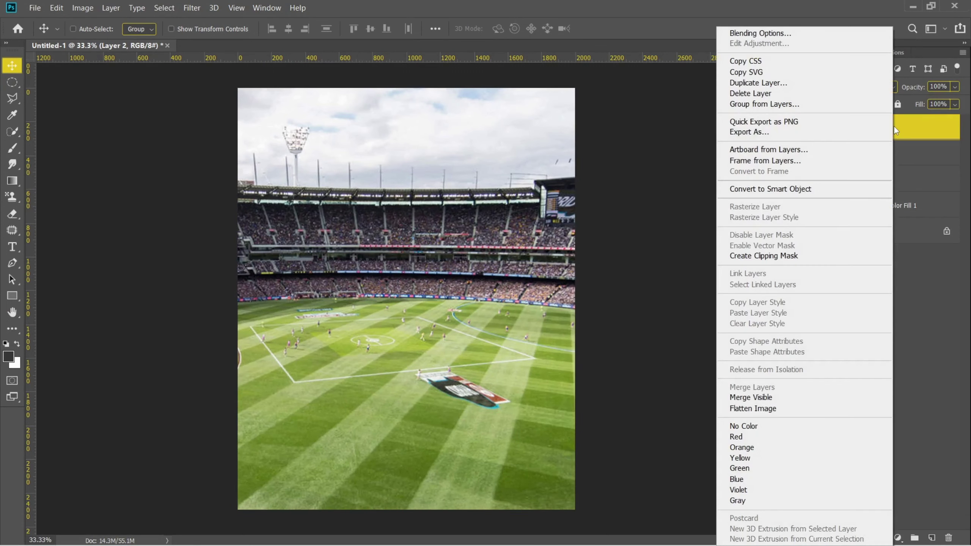
{"action": "left_click", "coordinate": [784, 254]}
Move the stadium photo lower and tilt it slightly inside the 18.
{"action": "left_click_drag", "start_coordinate": [444, 234], "coordinate": [445, 348]}
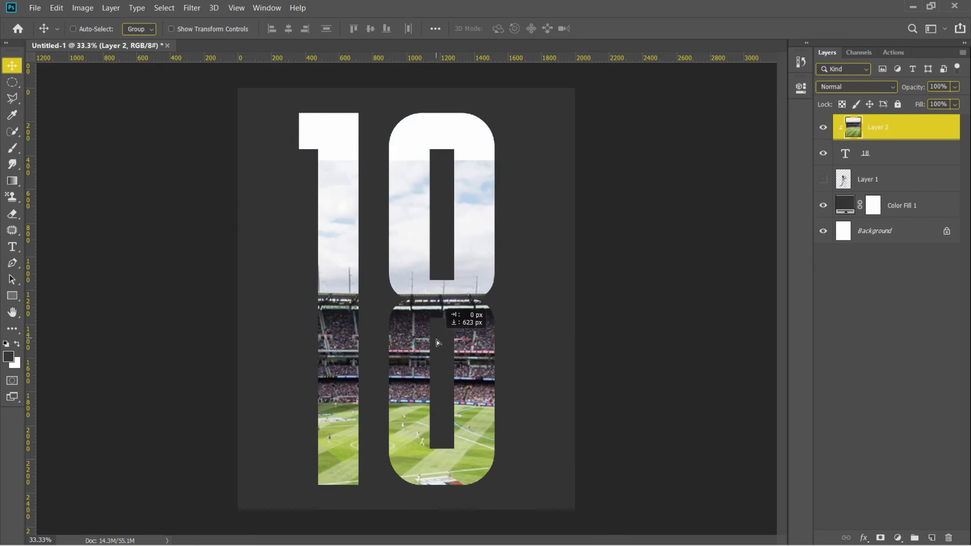
{"action": "key", "text": "ctrl+t"}
{"action": "mouse_move", "coordinate": [537, 132]}
{"action": "left_mouse_down"}
{"action": "mouse_move", "coordinate": [504, 104]}
{"action": "mouse_move", "coordinate": [531, 108]}
{"action": "left_mouse_up"}
{"action": "left_click_drag", "start_coordinate": [528, 191], "coordinate": [554, 224]}
{"action": "left_click", "coordinate": [607, 29]}
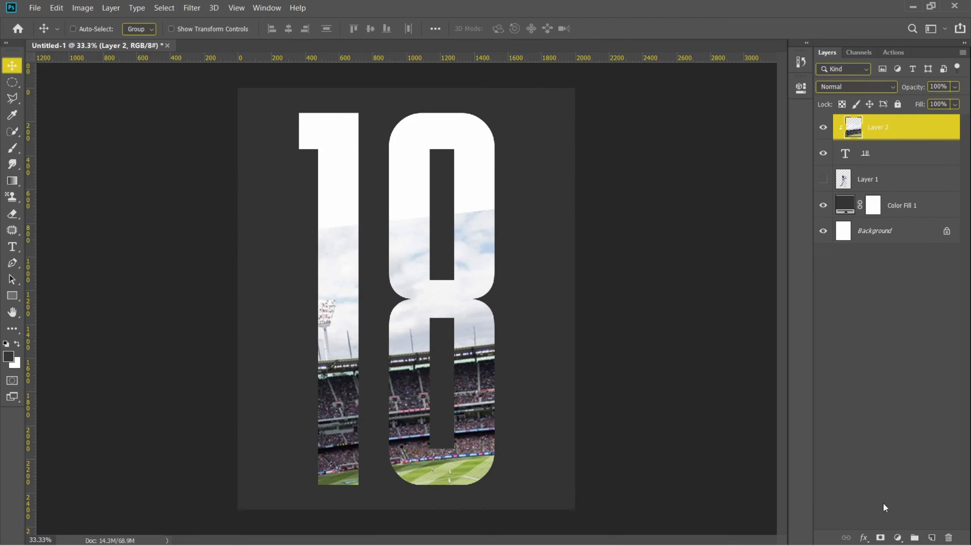
Add a gradient layer mask to soften the stadium photo's hard sky edge.
{"action": "left_click", "coordinate": [881, 537]}
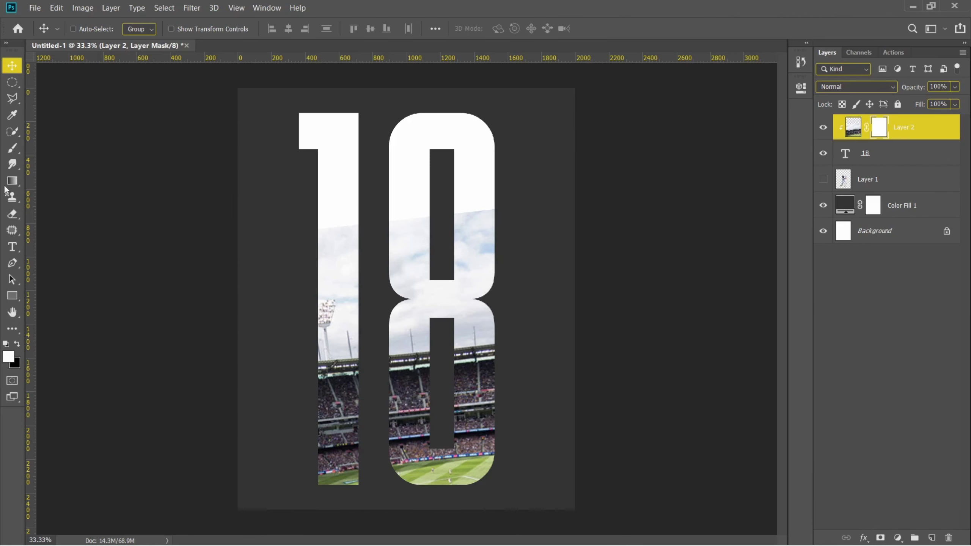
{"action": "left_click", "coordinate": [11, 182]}
{"action": "left_click", "coordinate": [16, 343]}
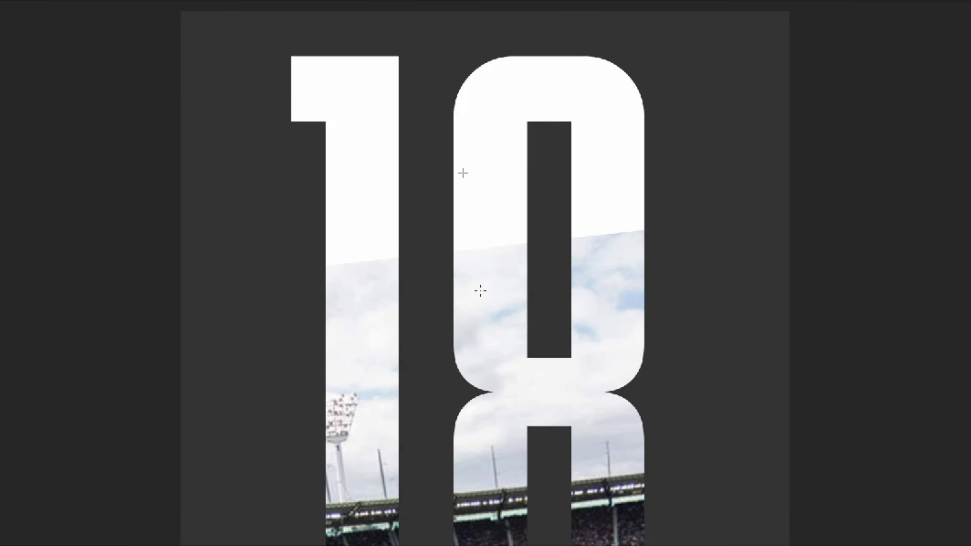
{"action": "left_click_drag", "start_coordinate": [509, 454], "coordinate": [508, 425]}
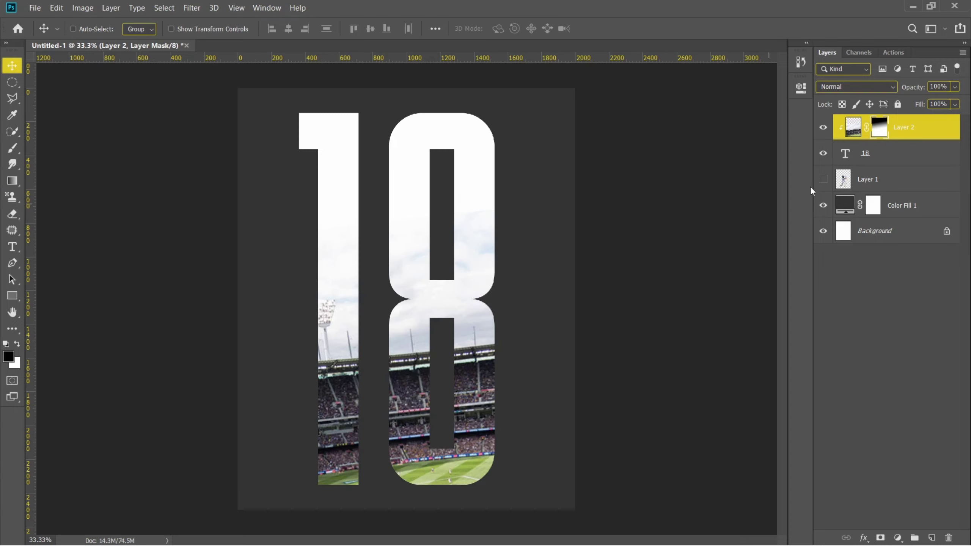
Move the batsman above the 18 at the top of the stack, lower him, then hide him.
{"action": "left_click", "coordinate": [823, 179]}
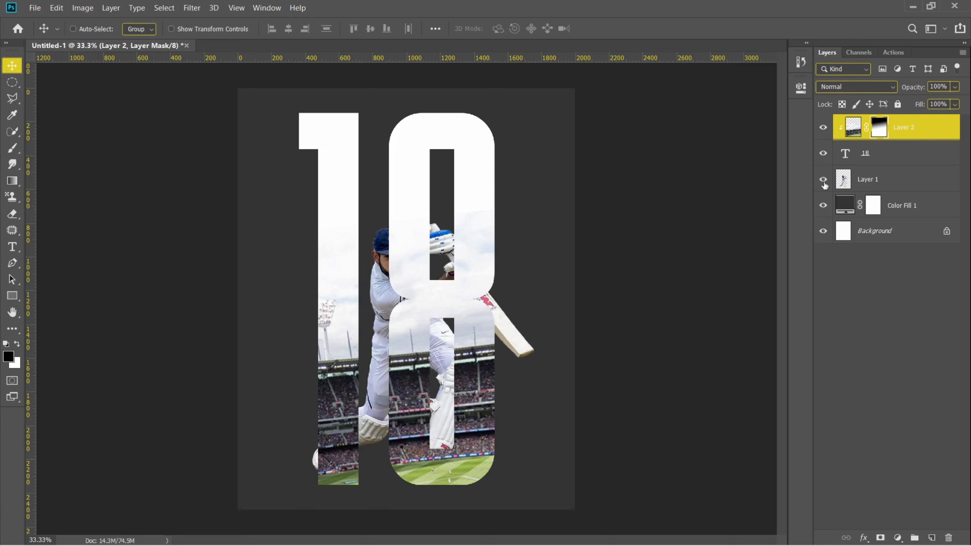
{"action": "left_click", "coordinate": [889, 184]}
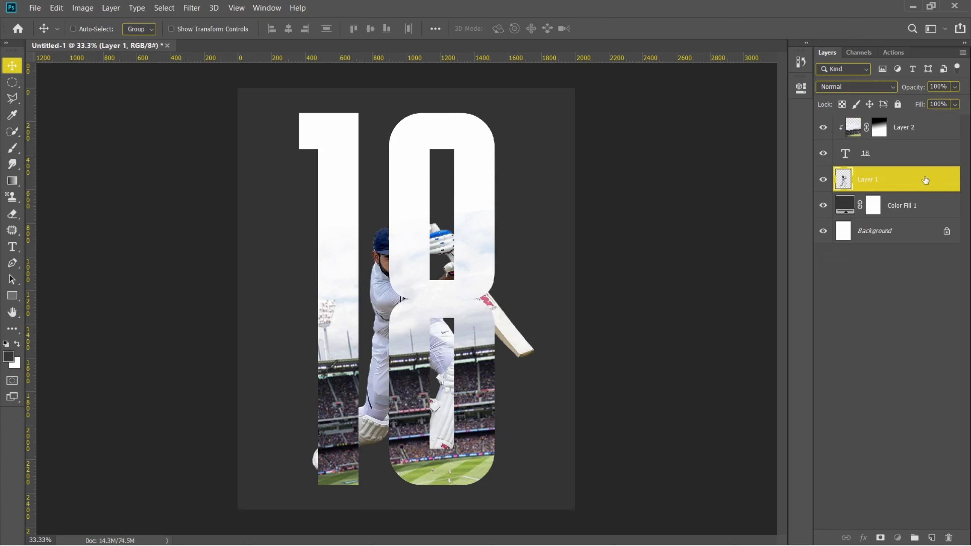
{"action": "left_click_drag", "start_coordinate": [925, 180], "coordinate": [923, 121]}
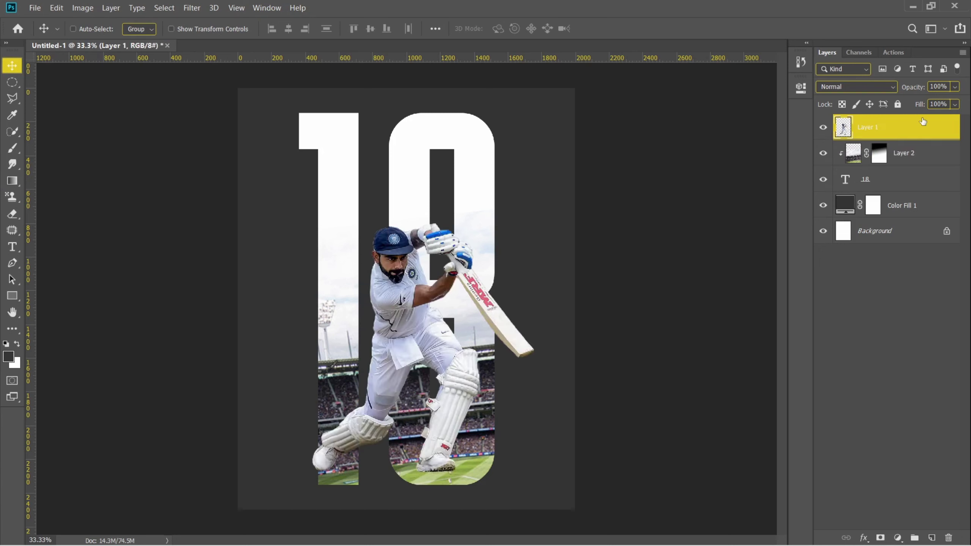
{"action": "left_click_drag", "start_coordinate": [445, 306], "coordinate": [450, 331]}
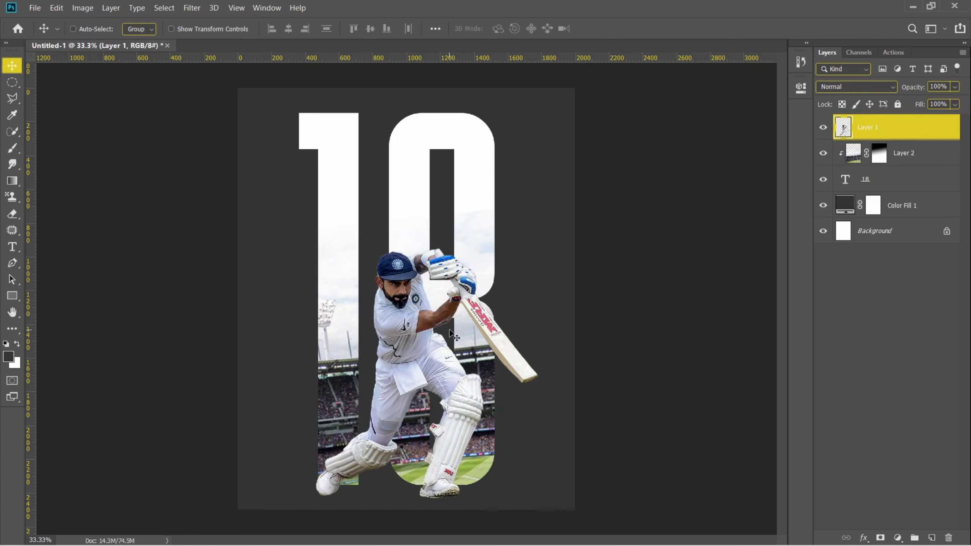
{"action": "left_click", "coordinate": [912, 153]}
{"action": "left_click", "coordinate": [824, 127]}
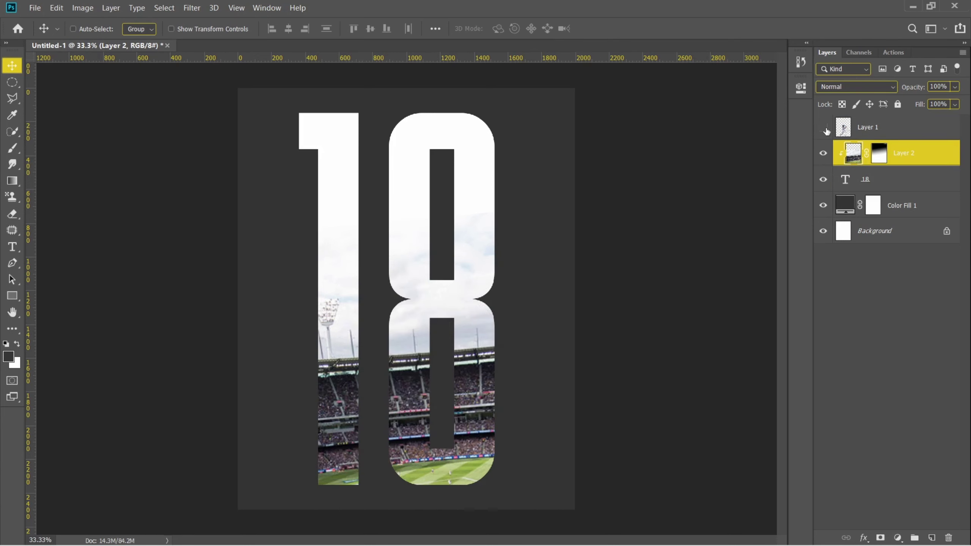
Clip a Levels adjustment to the stadium photo, lowering its output white.
{"action": "left_click", "coordinate": [896, 537]}
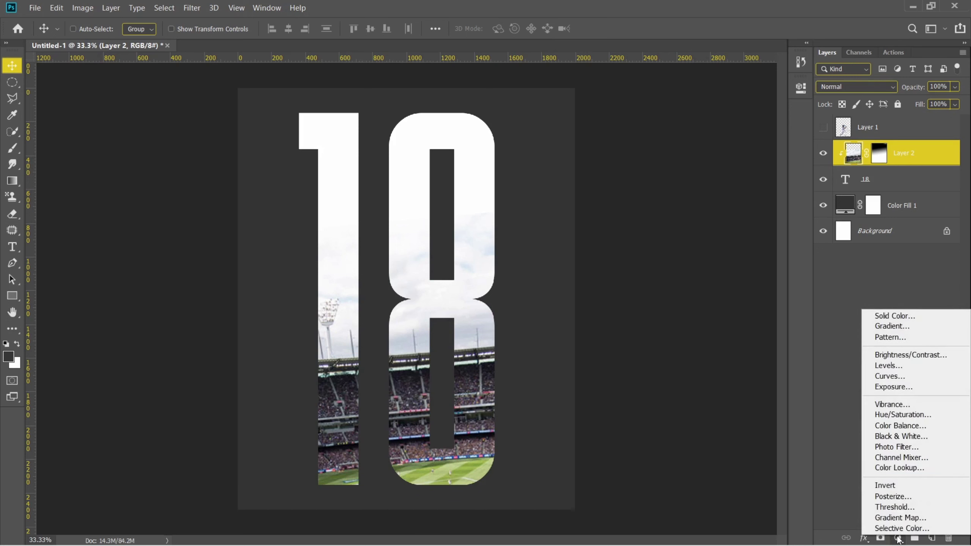
{"action": "left_click", "coordinate": [890, 369]}
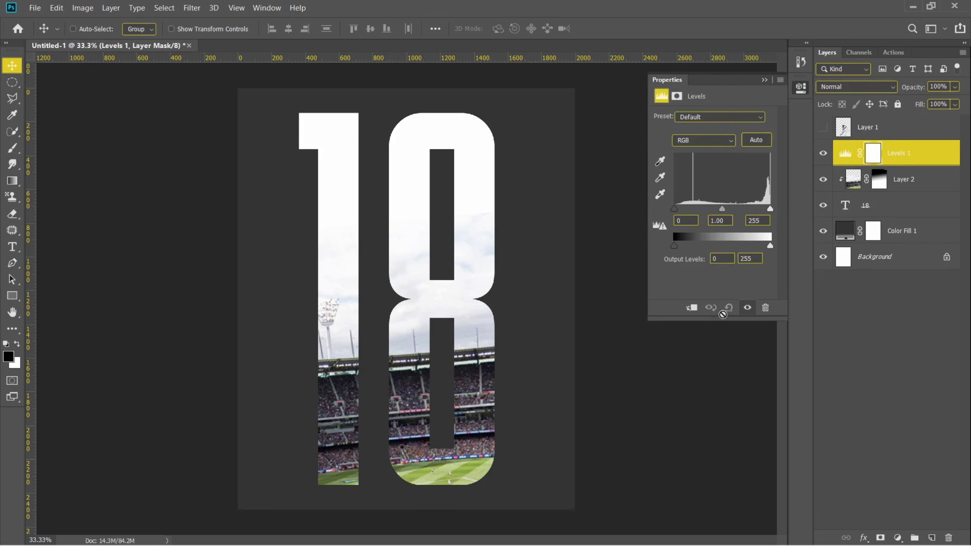
{"action": "left_click", "coordinate": [692, 308]}
{"action": "left_click_drag", "start_coordinate": [770, 247], "coordinate": [726, 245]}
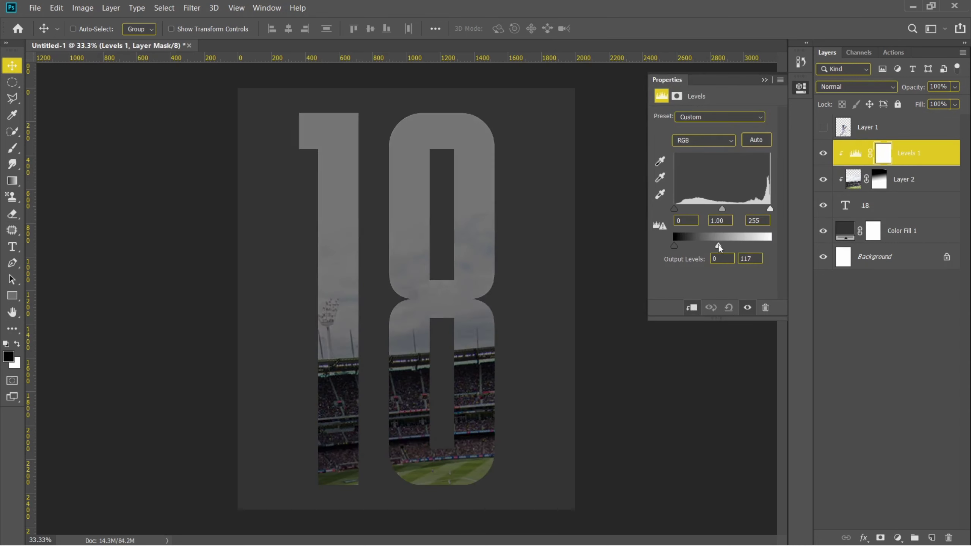
{"action": "left_click", "coordinate": [763, 80]}
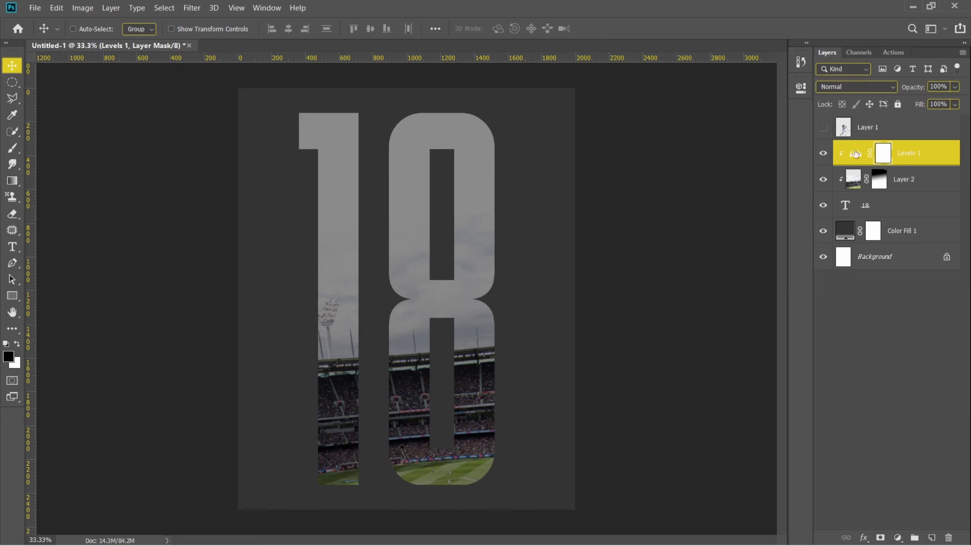
Paint the Levels mask to keep the top of the 18 bright, and set opacity to 87%.
{"action": "left_click", "coordinate": [13, 149]}
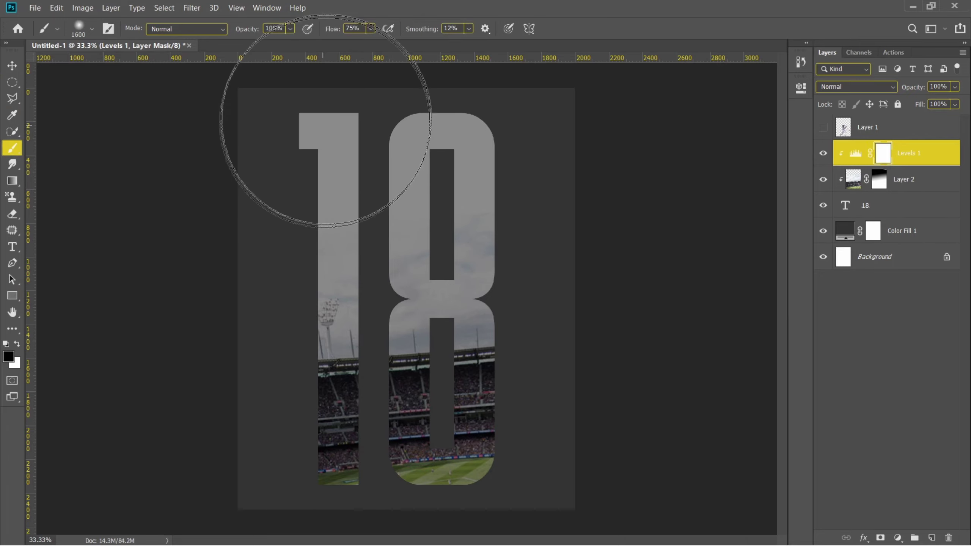
{"action": "left_click_drag", "start_coordinate": [331, 31], "coordinate": [334, 31]}
{"action": "mouse_move", "coordinate": [336, 130]}
{"action": "left_mouse_down"}
{"action": "mouse_move", "coordinate": [373, 185]}
{"action": "mouse_move", "coordinate": [411, 130]}
{"action": "mouse_move", "coordinate": [401, 190]}
{"action": "mouse_move", "coordinate": [379, 182]}
{"action": "mouse_move", "coordinate": [434, 155]}
{"action": "mouse_move", "coordinate": [333, 265]}
{"action": "mouse_move", "coordinate": [477, 265]}
{"action": "left_mouse_up"}
{"action": "key", "text": "v"}
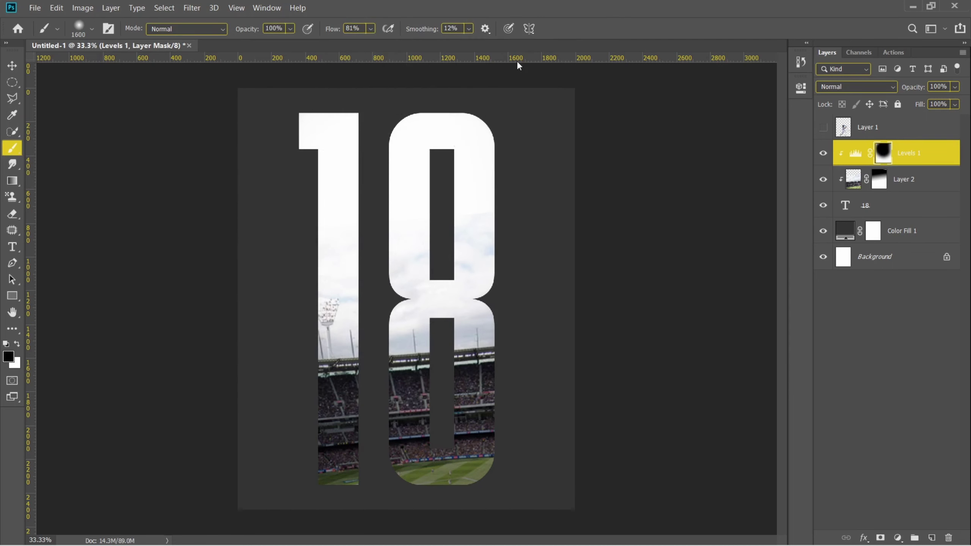
{"action": "key", "text": "8"}
{"action": "key", "text": "7"}
Apply a slight Gaussian Blur to the stadium photo and select the four background layers.
{"action": "left_click", "coordinate": [911, 183]}
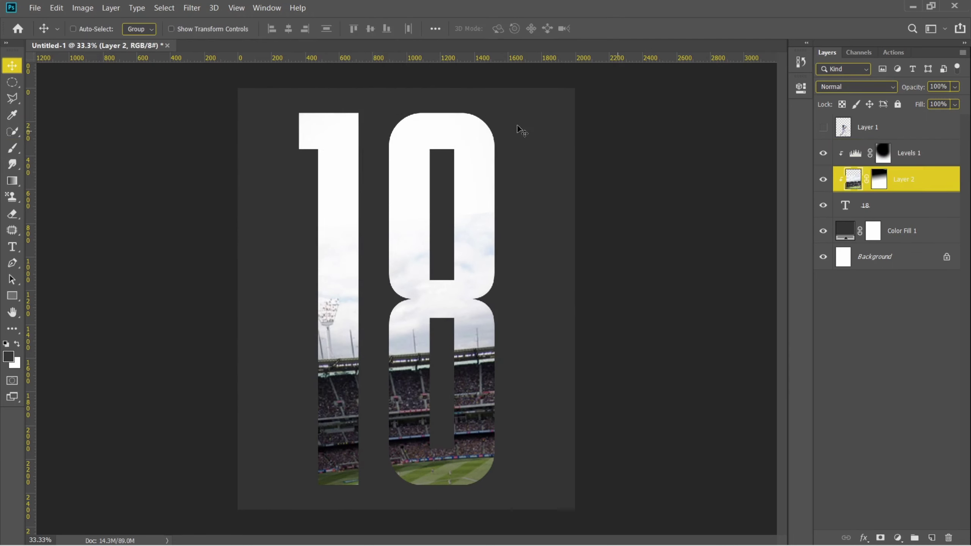
{"action": "left_click", "coordinate": [192, 8]}
{"action": "mouse_move", "coordinate": [199, 154]}
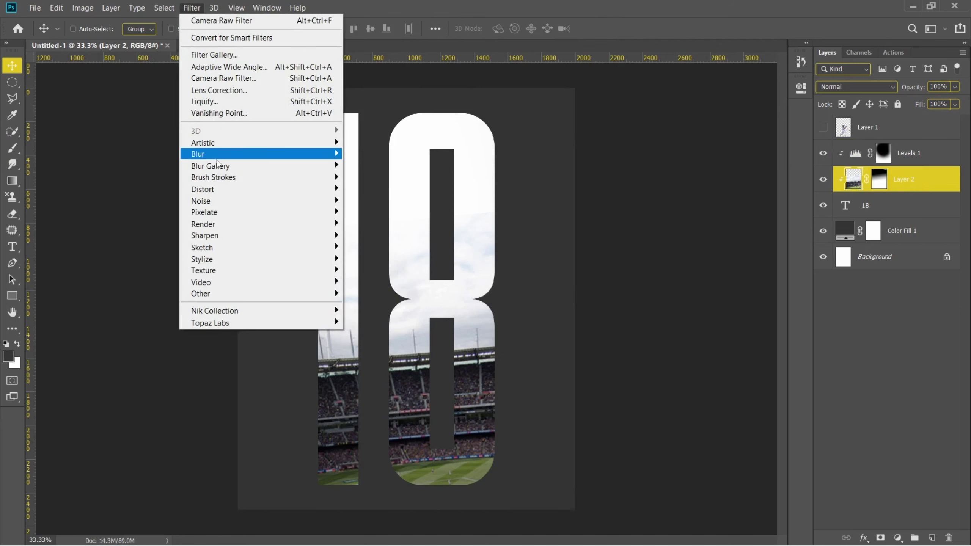
{"action": "left_click", "coordinate": [384, 200]}
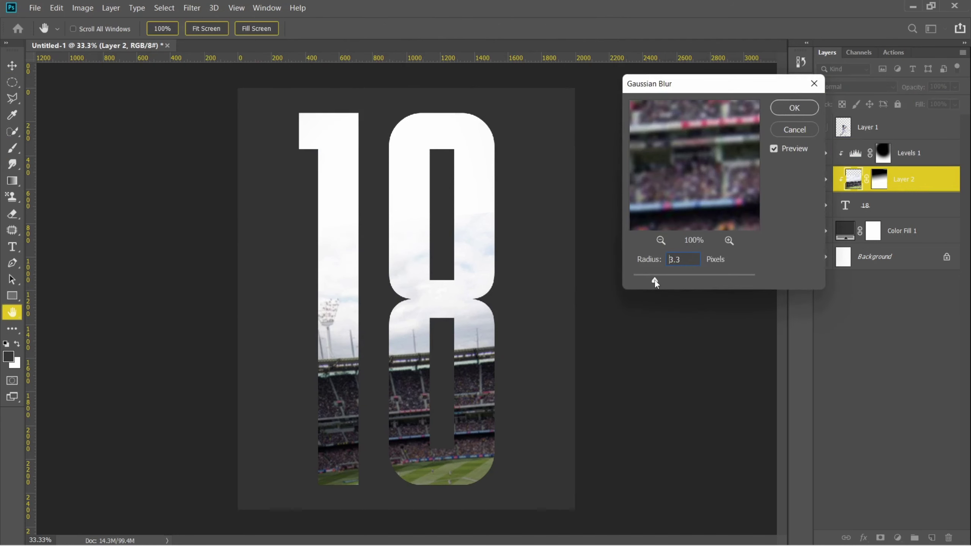
{"action": "left_click", "coordinate": [791, 107]}
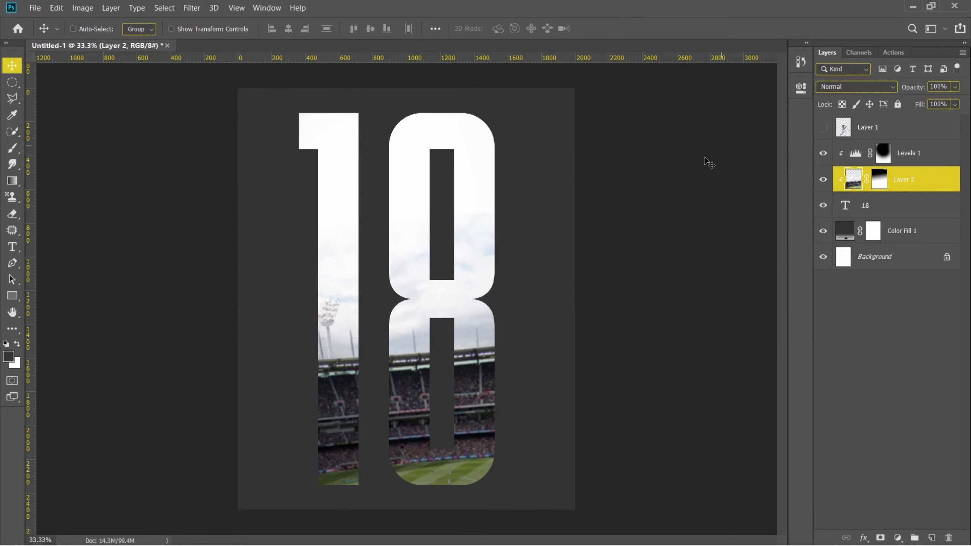
{"action": "left_click", "coordinate": [938, 159]}
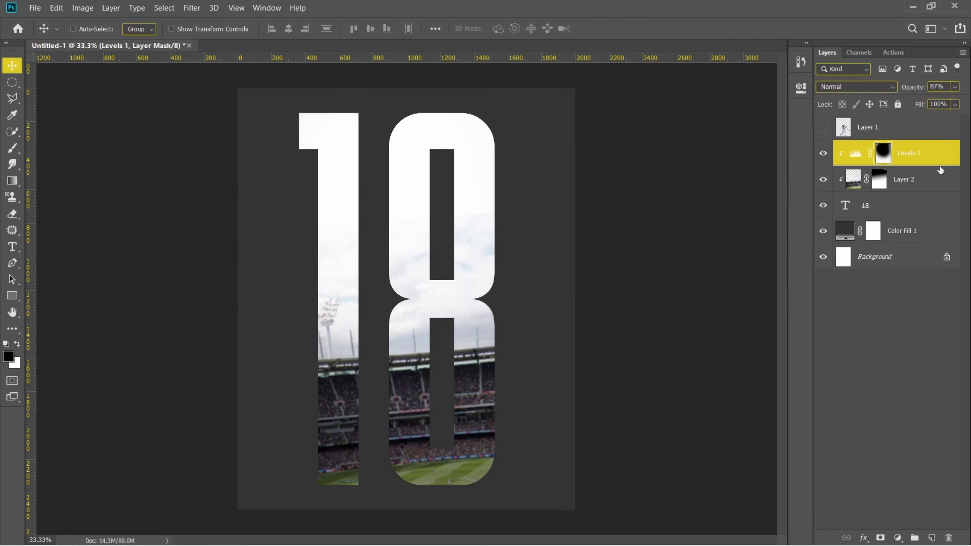
{"action": "left_click", "coordinate": [940, 230], "text": "shift"}
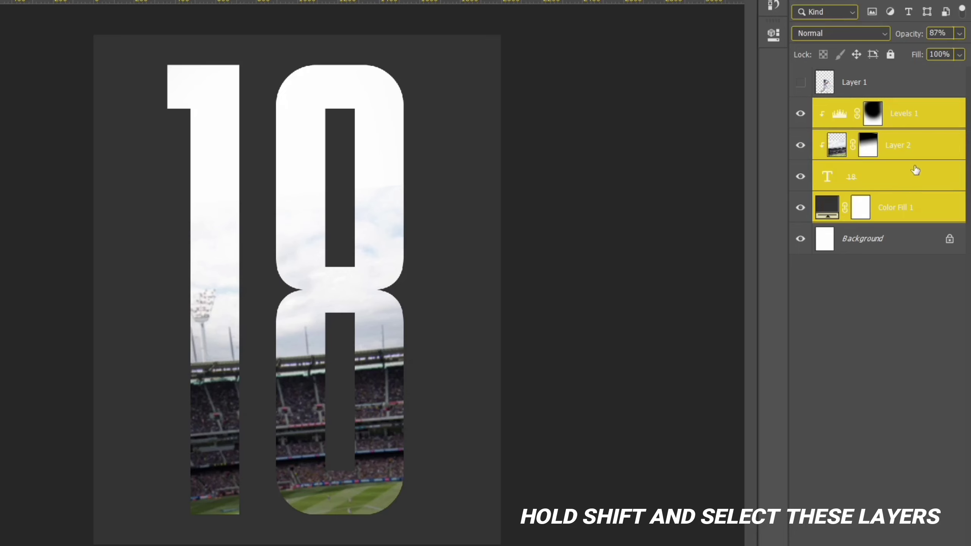
Group the Levels, stadium, 18 and Color Fill layers into a group named 'Background'.
{"action": "left_click_drag", "start_coordinate": [915, 170], "coordinate": [916, 538]}
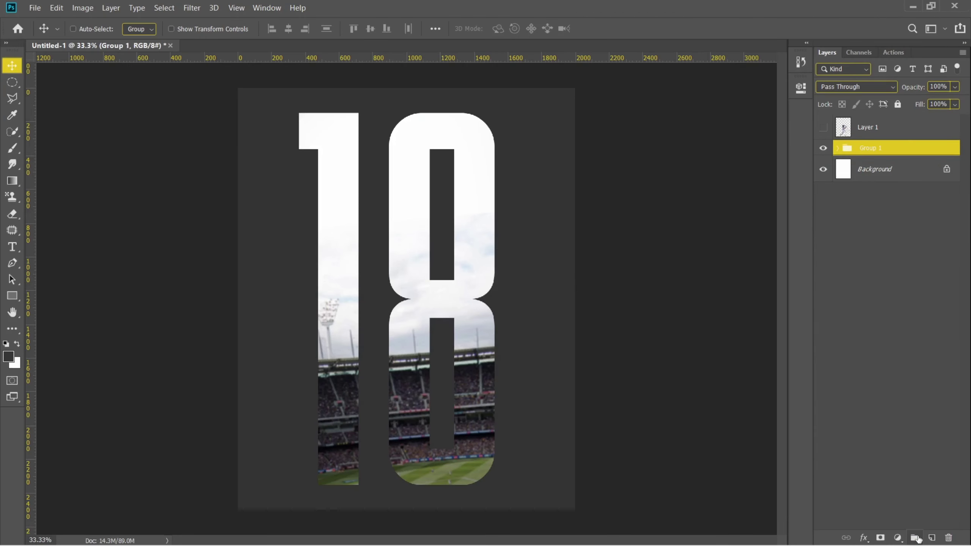
{"action": "double_click", "coordinate": [870, 147]}
{"action": "type", "text": "ckground"}
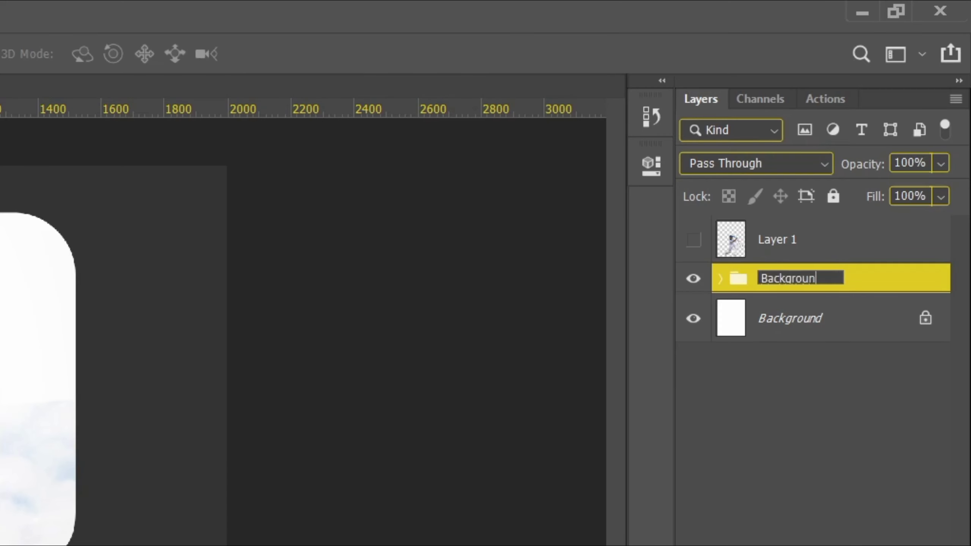
{"action": "key", "text": "Return"}
{"action": "left_click", "coordinate": [823, 148]}
{"action": "left_click", "coordinate": [694, 282]}
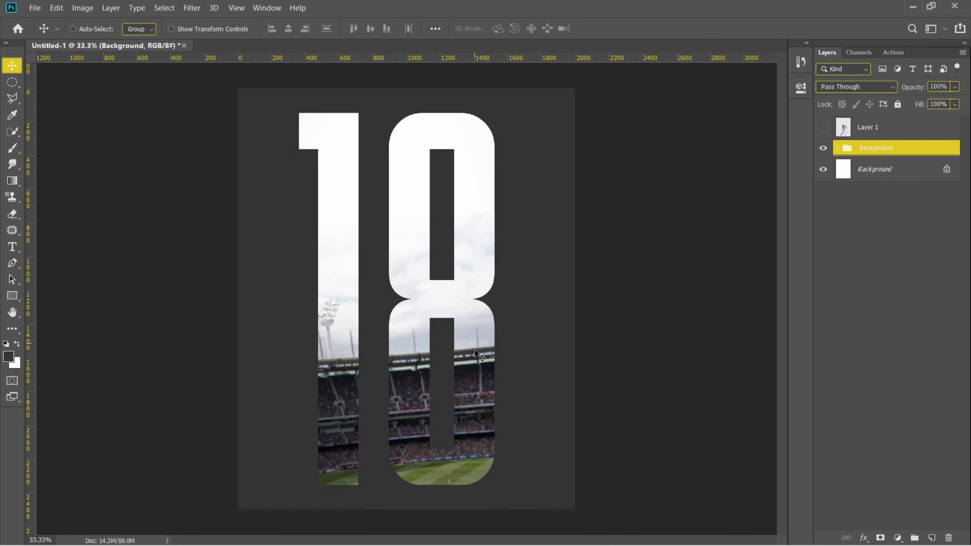
{"action": "left_click", "coordinate": [836, 149]}
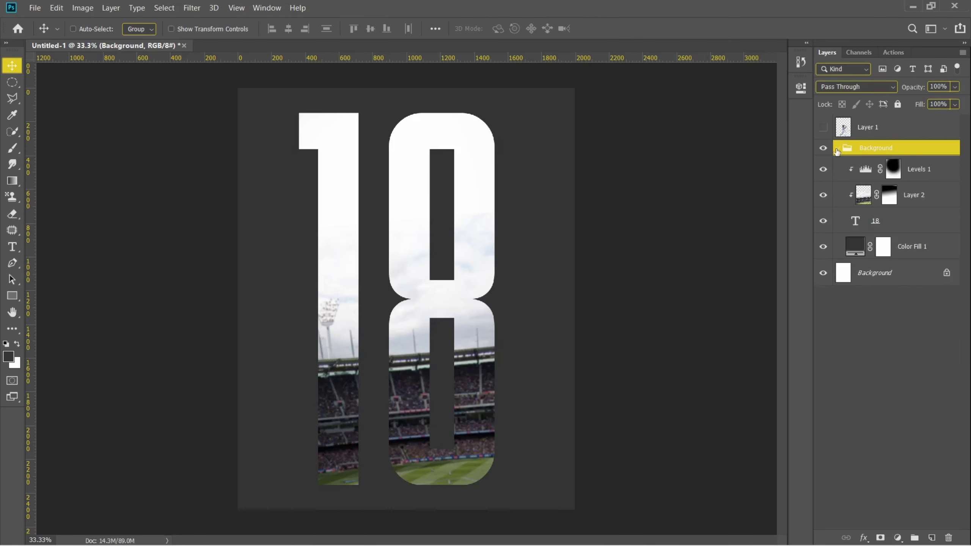
Show the batsman layer again and select it.
{"action": "left_click", "coordinate": [822, 128]}
{"action": "key", "text": "ctrl+plus"}
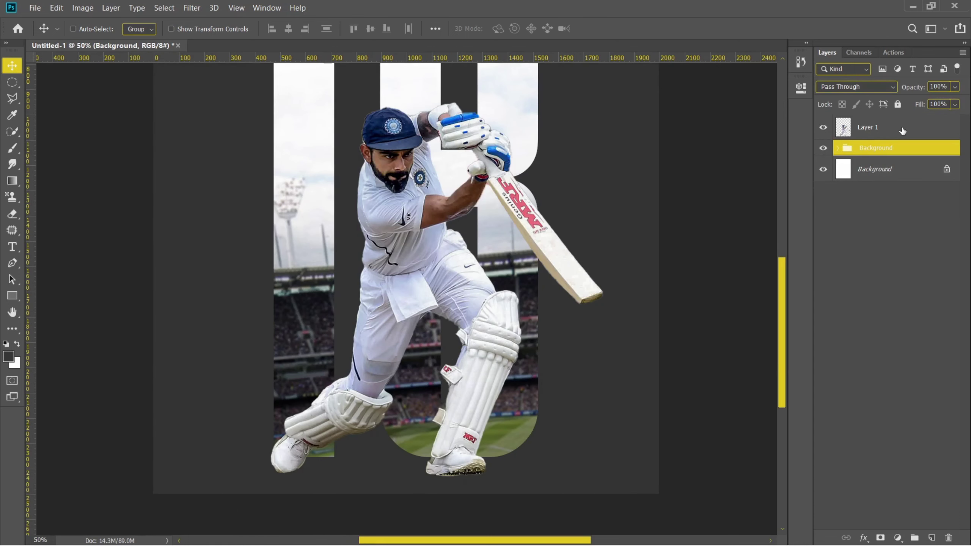
{"action": "left_click", "coordinate": [902, 131]}
{"action": "key", "text": "ctrl+minus"}
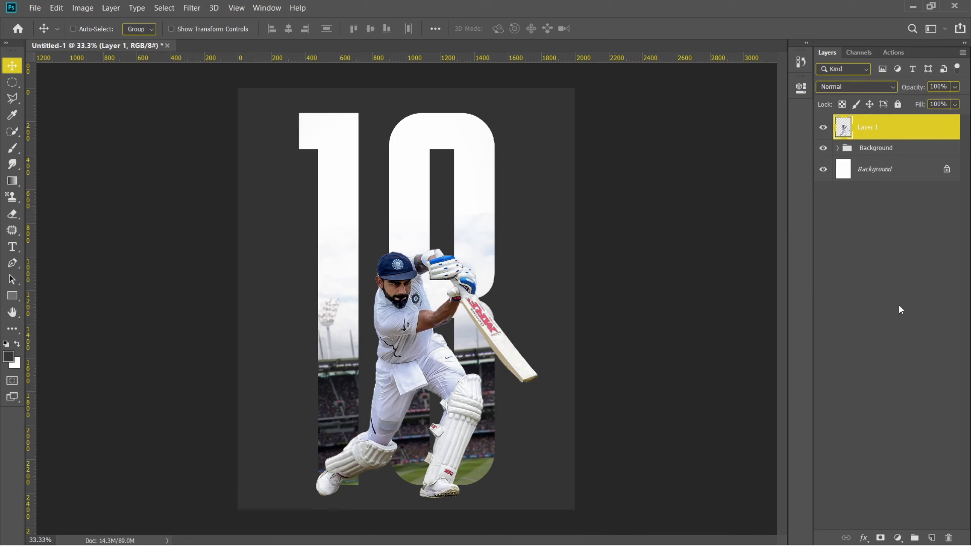
Clip a Levels adjustment to the batsman with slightly lower output white, then add an empty layer.
{"action": "left_click", "coordinate": [898, 537]}
{"action": "left_click", "coordinate": [898, 368]}
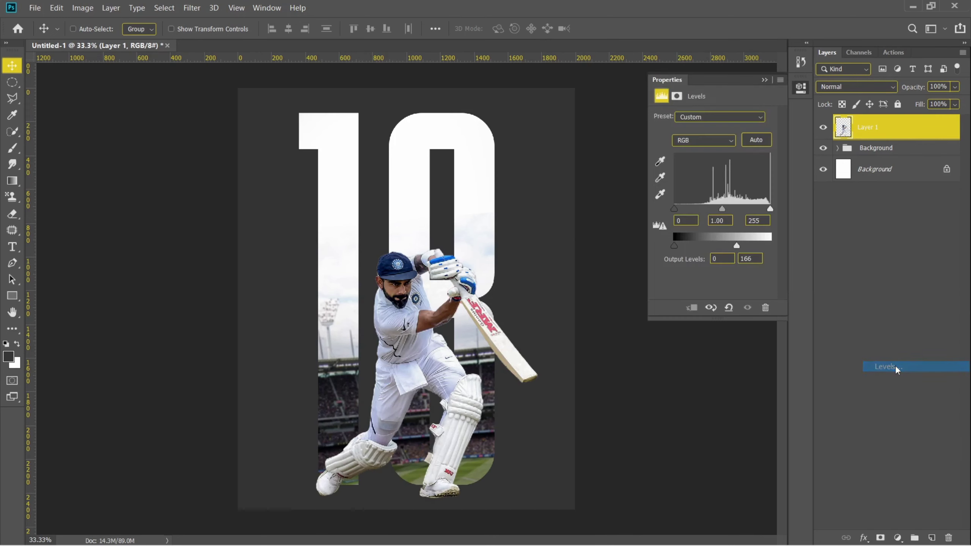
{"action": "left_click", "coordinate": [693, 306]}
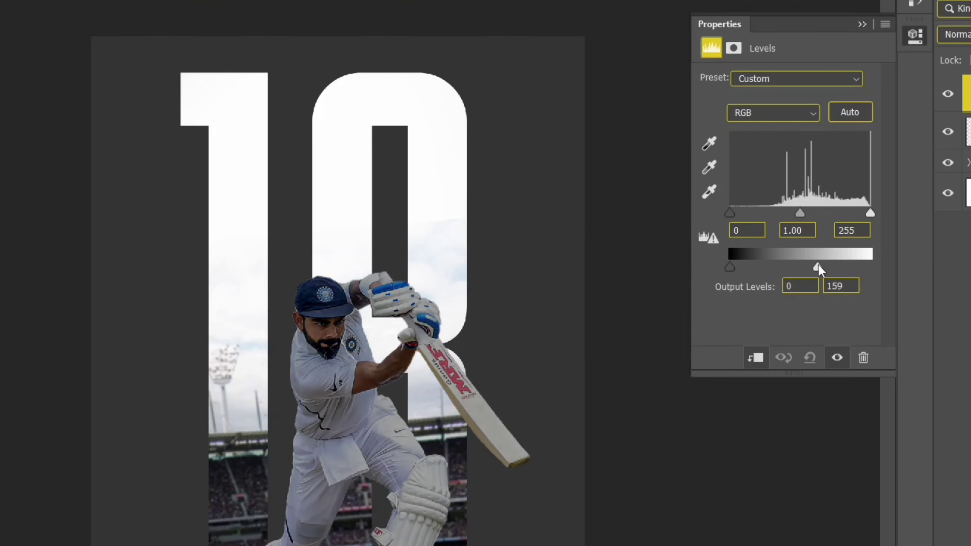
{"action": "left_click_drag", "start_coordinate": [769, 246], "coordinate": [742, 246]}
{"action": "left_click", "coordinate": [764, 80]}
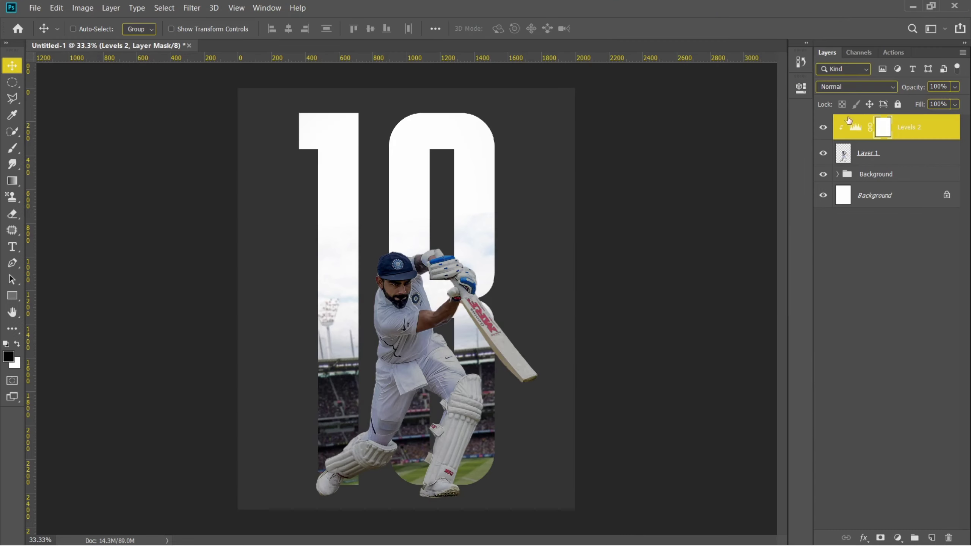
{"action": "key", "text": "ctrl+plus"}
{"action": "key", "text": "b"}
{"action": "left_click", "coordinate": [930, 538]}
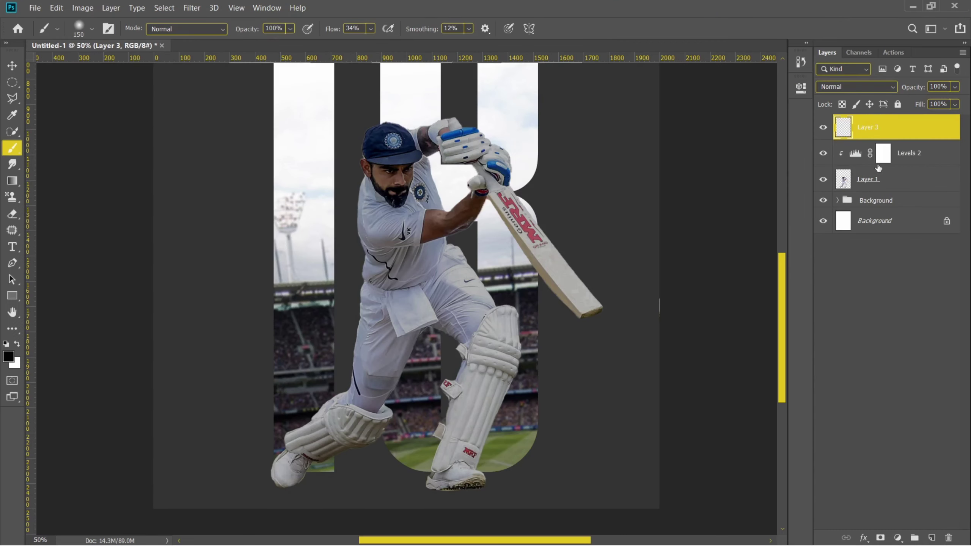
Name the new layer 'Shadows', set it to Soft Light, and pick near-black as foreground colour.
{"action": "double_click", "coordinate": [869, 128]}
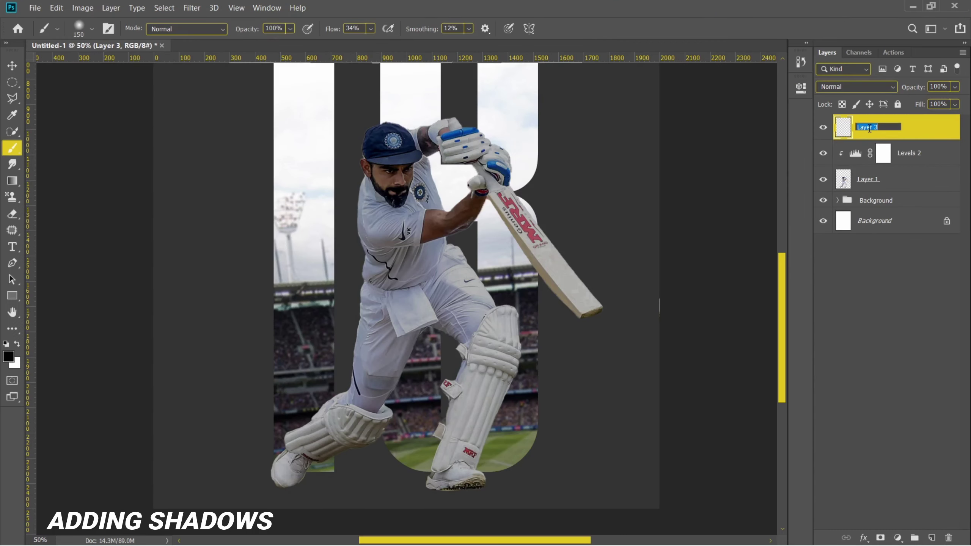
{"action": "type", "text": "Shadow"}
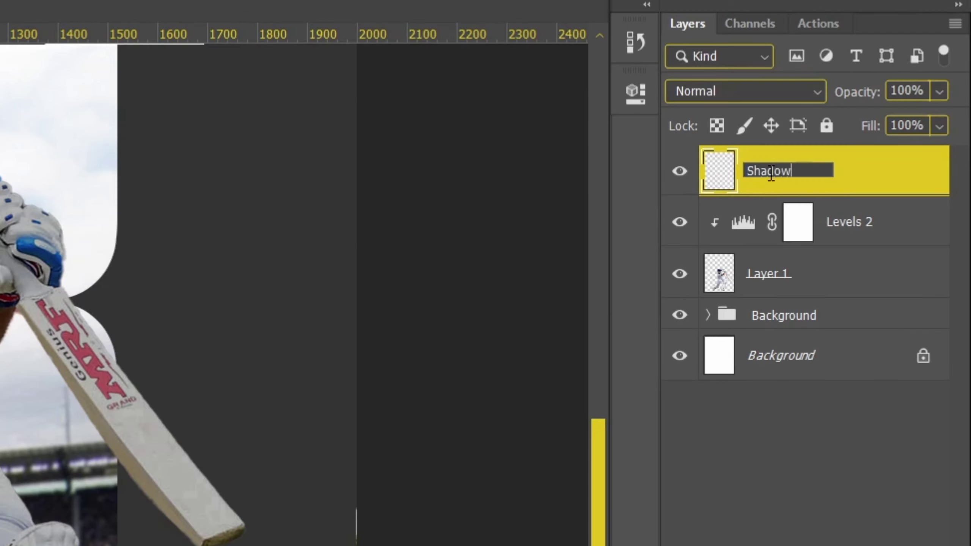
{"action": "type", "text": "s"}
{"action": "key", "text": "Return"}
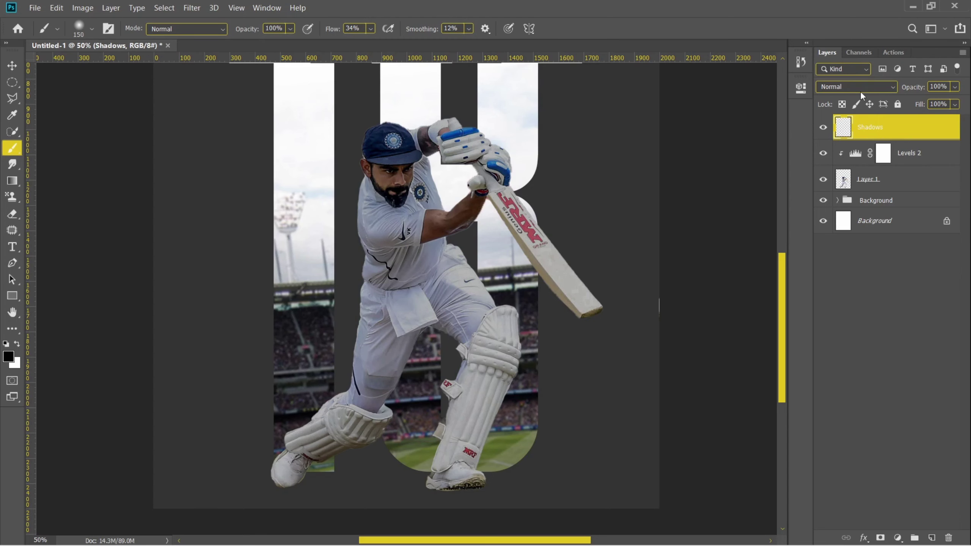
{"action": "left_click", "coordinate": [860, 87]}
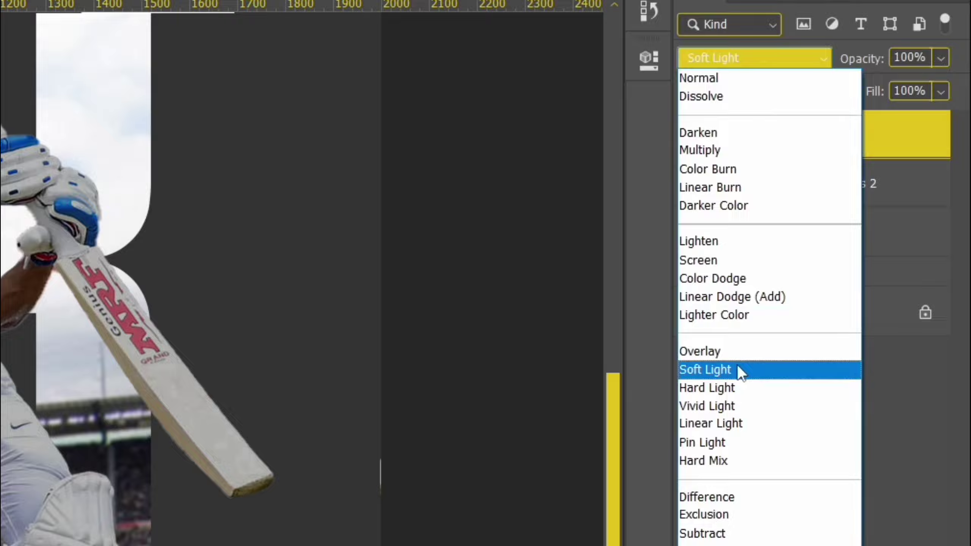
{"action": "left_click", "coordinate": [737, 367]}
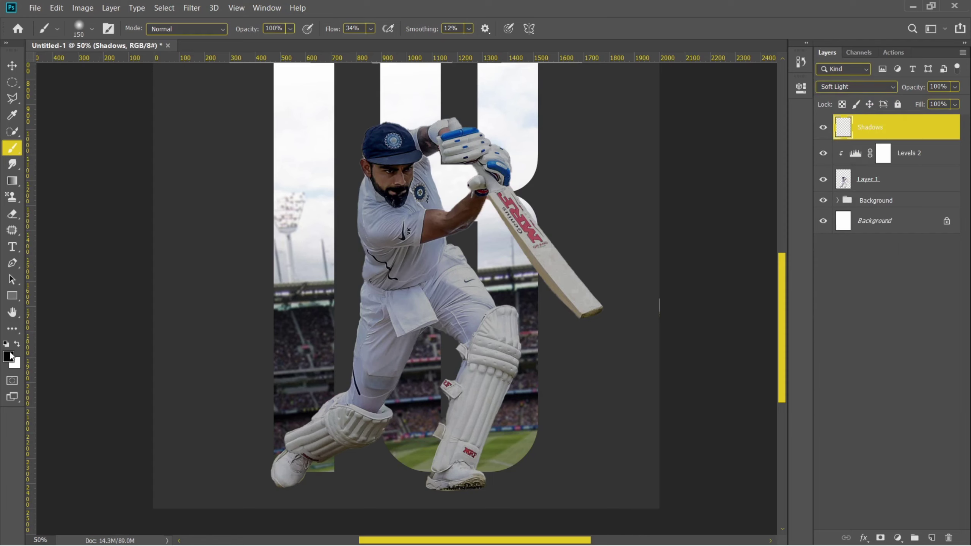
{"action": "left_click", "coordinate": [9, 357]}
{"action": "left_click", "coordinate": [522, 341]}
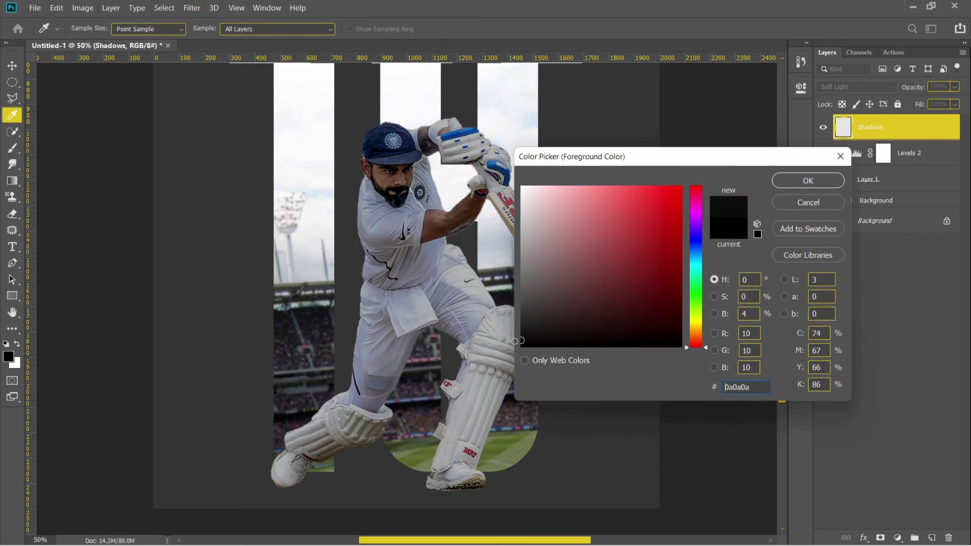
{"action": "left_click", "coordinate": [795, 177]}
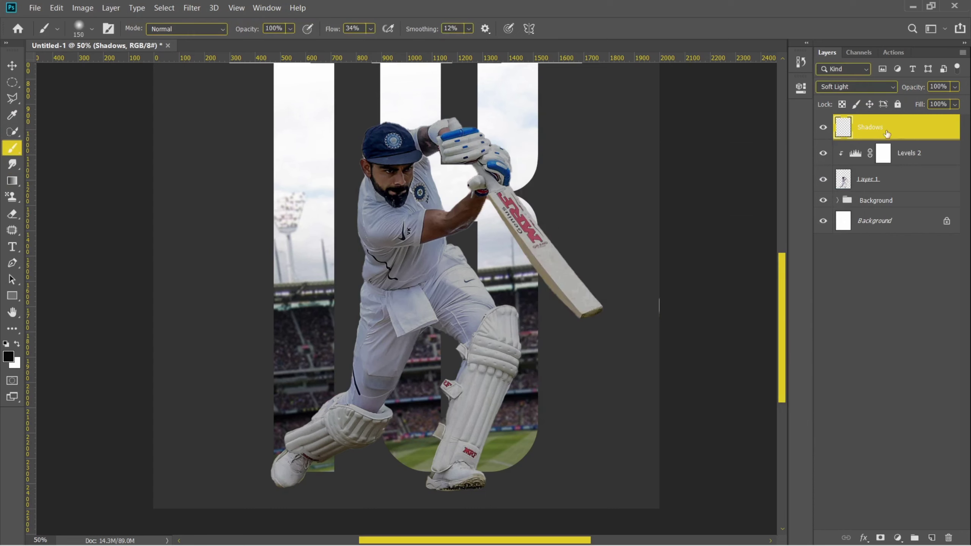
{"action": "right_click", "coordinate": [925, 129]}
Clip Shadows to the batsman and paint low-flow shadows on his legs and pads.
{"action": "left_click", "coordinate": [802, 256]}
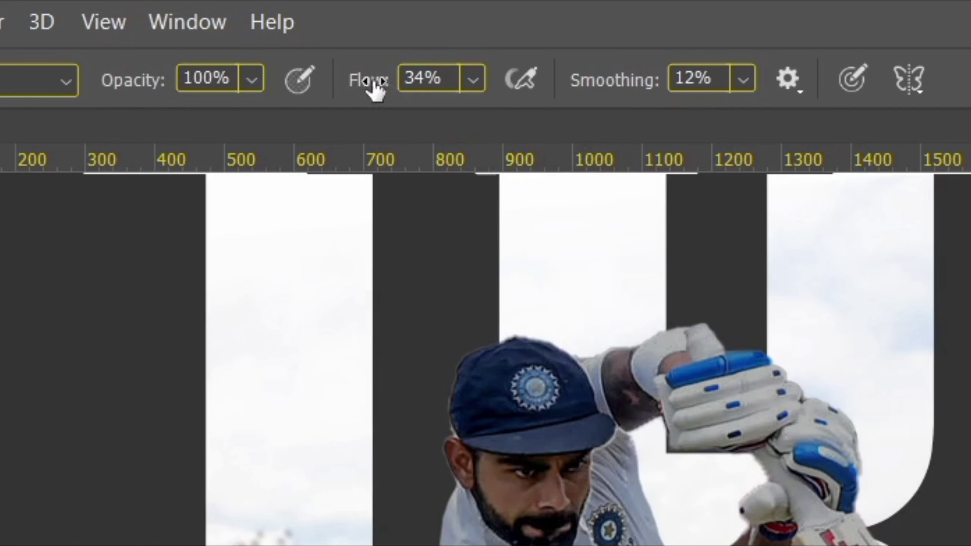
{"action": "left_click_drag", "start_coordinate": [333, 29], "coordinate": [319, 28]}
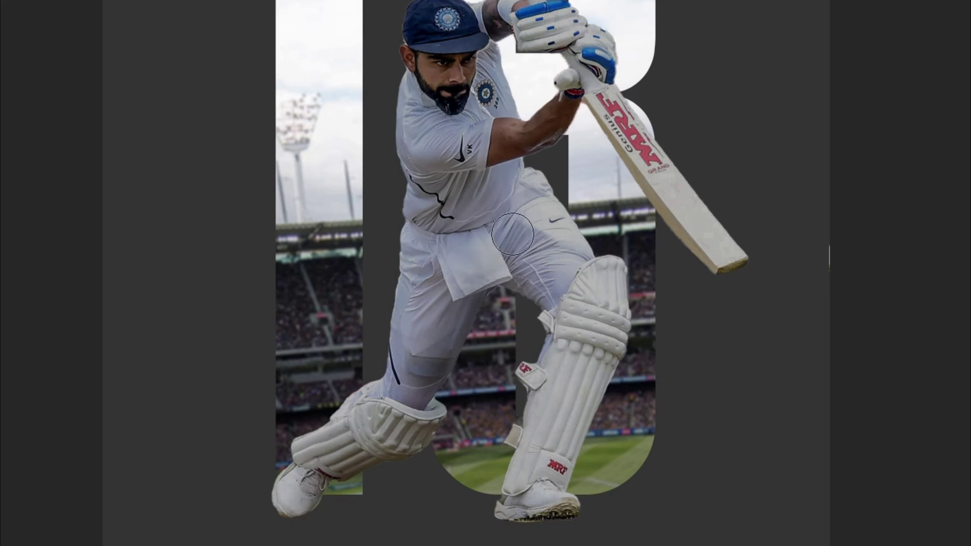
{"action": "left_click_drag", "start_coordinate": [513, 234], "coordinate": [516, 477]}
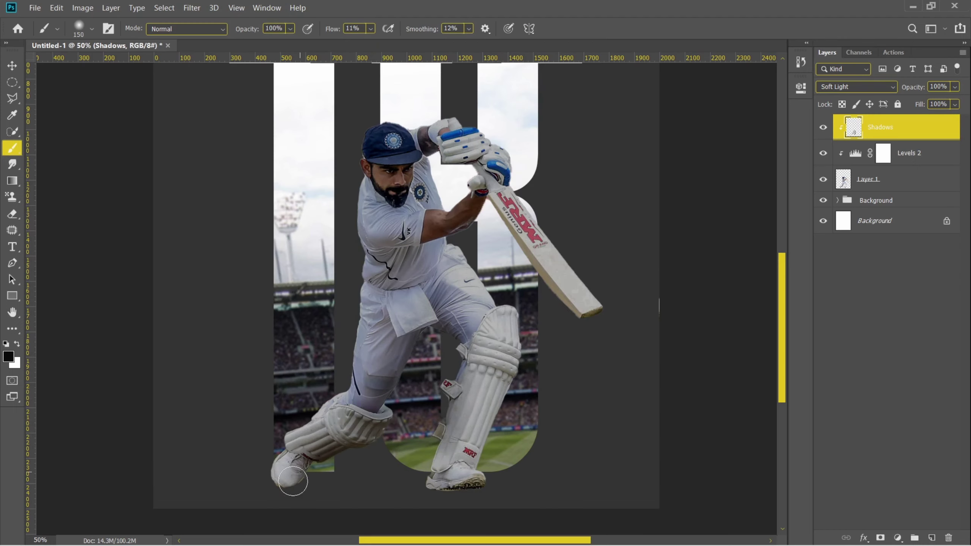
{"action": "mouse_move", "coordinate": [283, 462]}
{"action": "left_mouse_down"}
{"action": "mouse_move", "coordinate": [367, 283]}
{"action": "mouse_move", "coordinate": [452, 411]}
{"action": "left_mouse_up"}
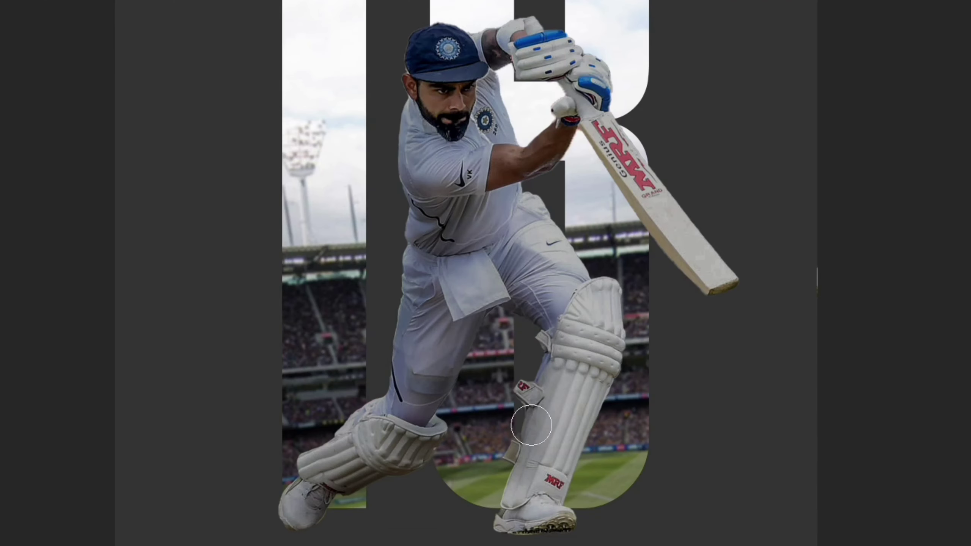
{"action": "mouse_move", "coordinate": [531, 425]}
{"action": "left_mouse_down"}
{"action": "mouse_move", "coordinate": [452, 270]}
{"action": "mouse_move", "coordinate": [417, 81]}
{"action": "mouse_move", "coordinate": [508, 183]}
{"action": "mouse_move", "coordinate": [527, 184]}
{"action": "left_mouse_up"}
{"action": "mouse_move", "coordinate": [447, 367]}
{"action": "left_mouse_down"}
{"action": "mouse_move", "coordinate": [405, 440]}
{"action": "mouse_move", "coordinate": [367, 464]}
{"action": "left_mouse_up"}
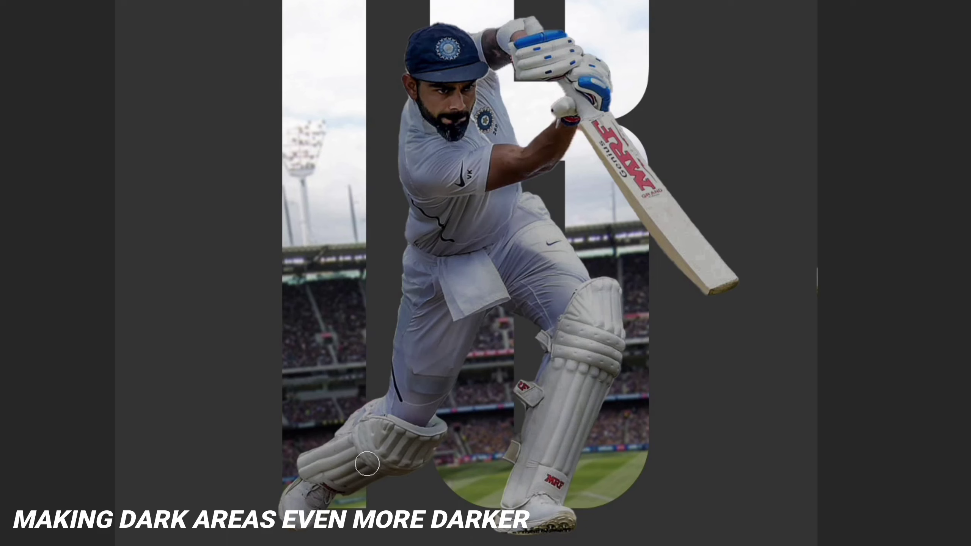
{"action": "mouse_move", "coordinate": [457, 360]}
{"action": "left_mouse_down"}
{"action": "mouse_move", "coordinate": [546, 350]}
{"action": "mouse_move", "coordinate": [587, 333]}
{"action": "mouse_move", "coordinate": [604, 380]}
{"action": "mouse_move", "coordinate": [543, 517]}
{"action": "mouse_move", "coordinate": [381, 496]}
{"action": "mouse_move", "coordinate": [355, 434]}
{"action": "mouse_move", "coordinate": [604, 358]}
{"action": "mouse_move", "coordinate": [507, 245]}
{"action": "mouse_move", "coordinate": [410, 225]}
{"action": "mouse_move", "coordinate": [504, 173]}
{"action": "mouse_move", "coordinate": [485, 50]}
{"action": "left_mouse_up"}
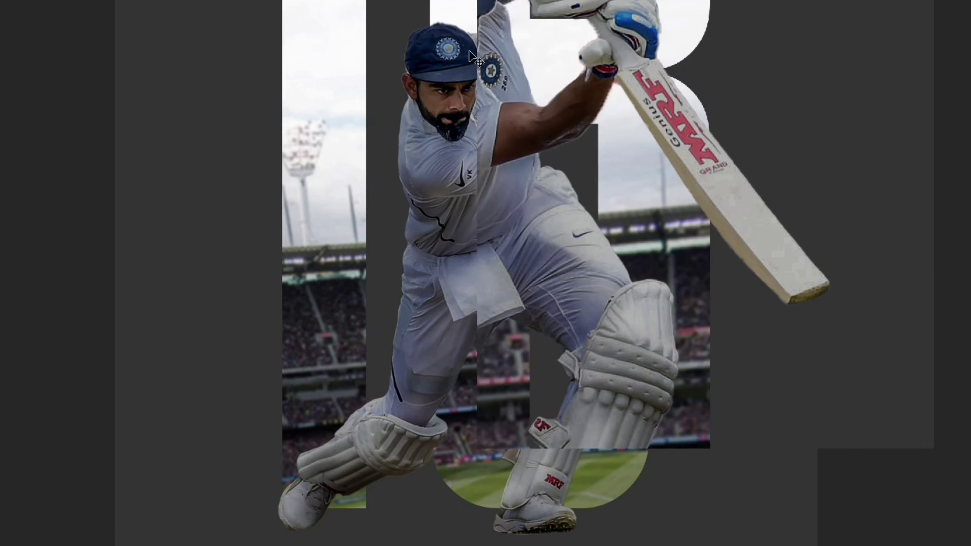
Darken the glove, bat blade and thigh, compare the result, and add a new empty layer.
{"action": "key", "text": "ctrl+plus"}
{"action": "mouse_move", "coordinate": [537, 10]}
{"action": "left_mouse_down"}
{"action": "mouse_move", "coordinate": [611, 8]}
{"action": "mouse_move", "coordinate": [642, 103]}
{"action": "mouse_move", "coordinate": [740, 238]}
{"action": "mouse_move", "coordinate": [825, 284]}
{"action": "mouse_move", "coordinate": [688, 153]}
{"action": "mouse_move", "coordinate": [554, 147]}
{"action": "left_mouse_up"}
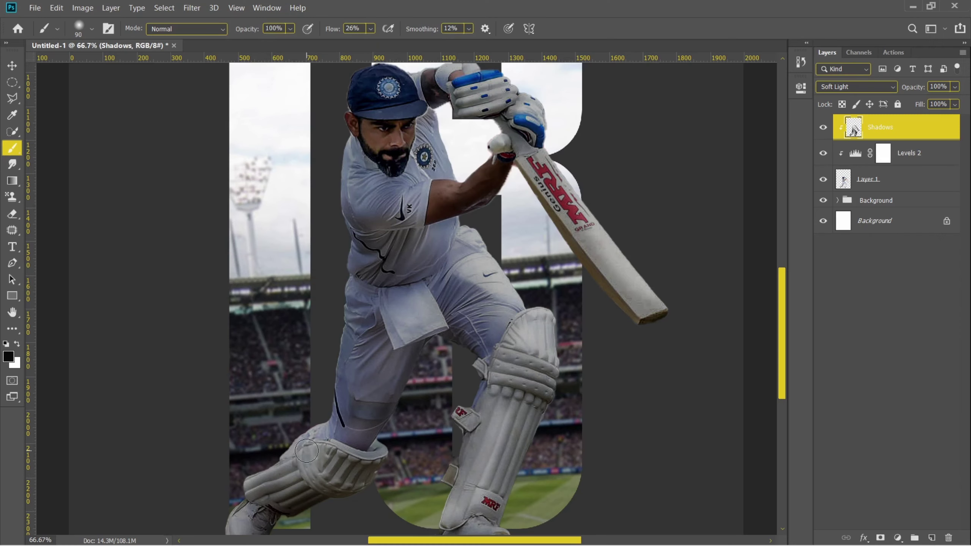
{"action": "mouse_move", "coordinate": [307, 451]}
{"action": "left_mouse_down"}
{"action": "mouse_move", "coordinate": [323, 425]}
{"action": "mouse_move", "coordinate": [300, 462]}
{"action": "left_mouse_up"}
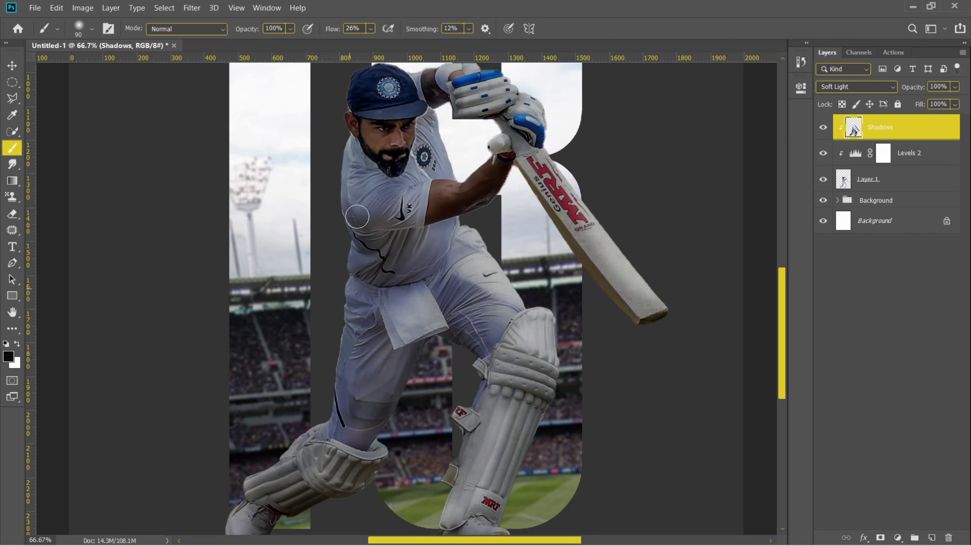
{"action": "key", "text": "ctrl+minus"}
{"action": "key", "text": "ctrl+minus"}
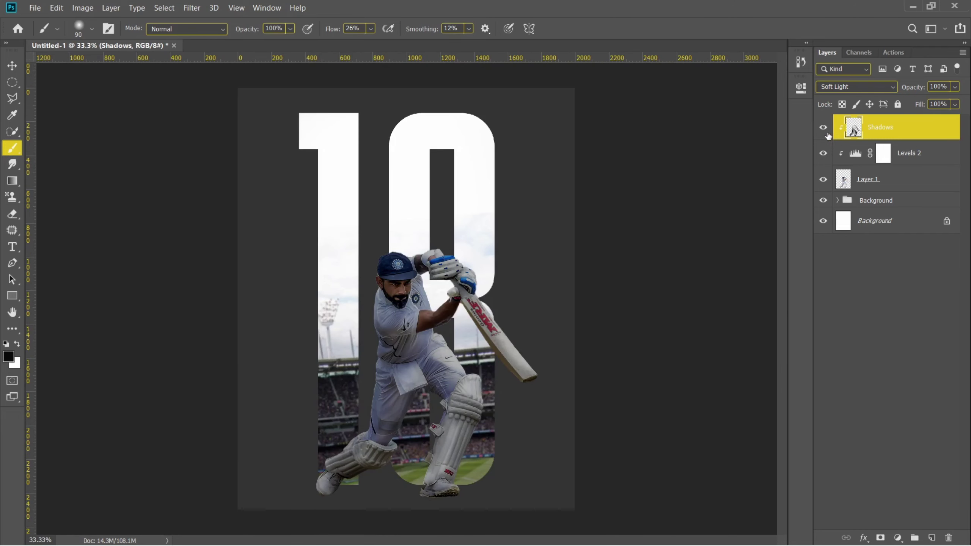
{"action": "left_click", "coordinate": [823, 128]}
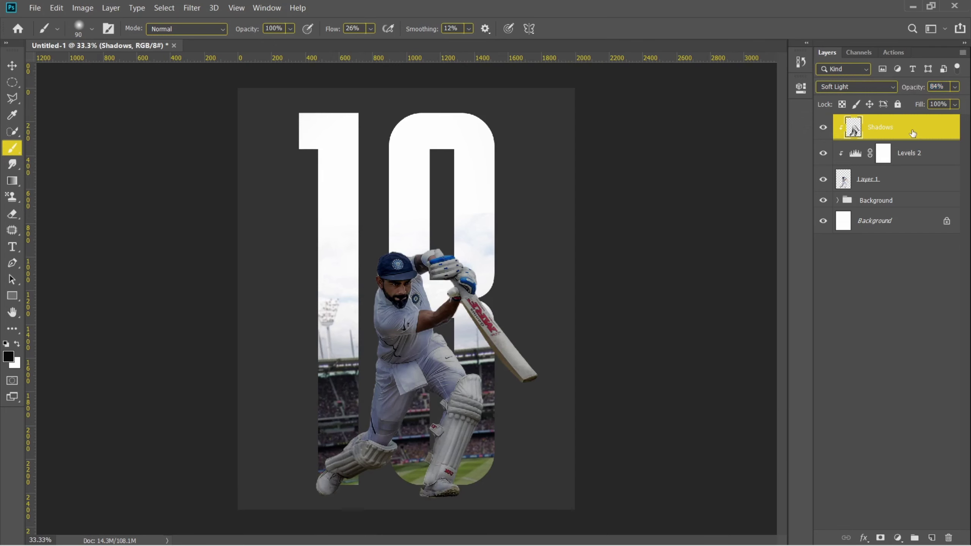
{"action": "left_click", "coordinate": [933, 538]}
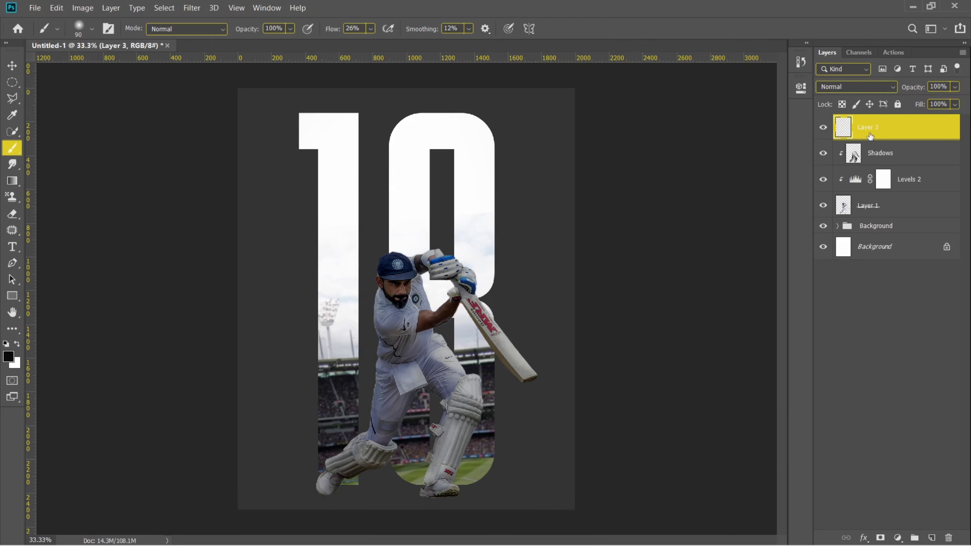
Clip the new layer to the batsman, name it 'Highlights', and set it to Overlay.
{"action": "right_click", "coordinate": [885, 134]}
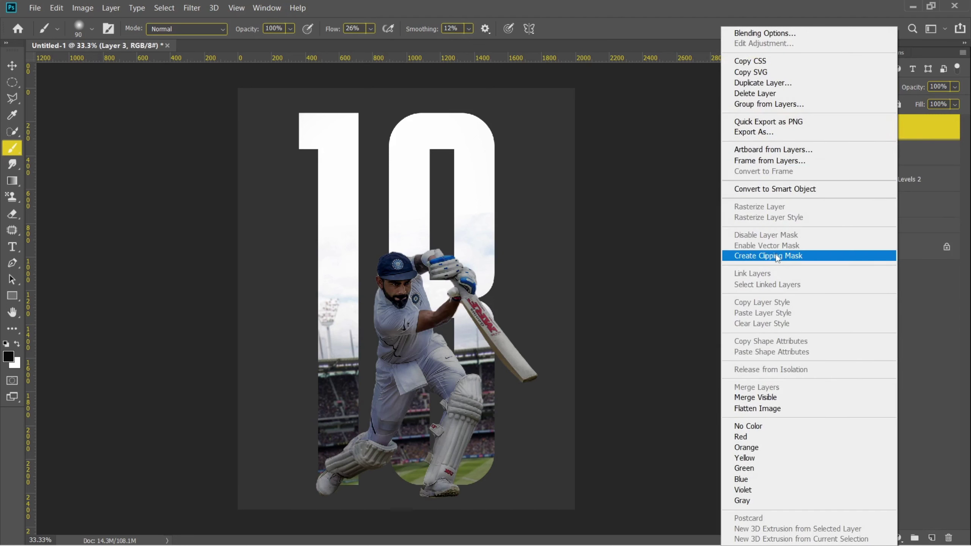
{"action": "left_click", "coordinate": [775, 254]}
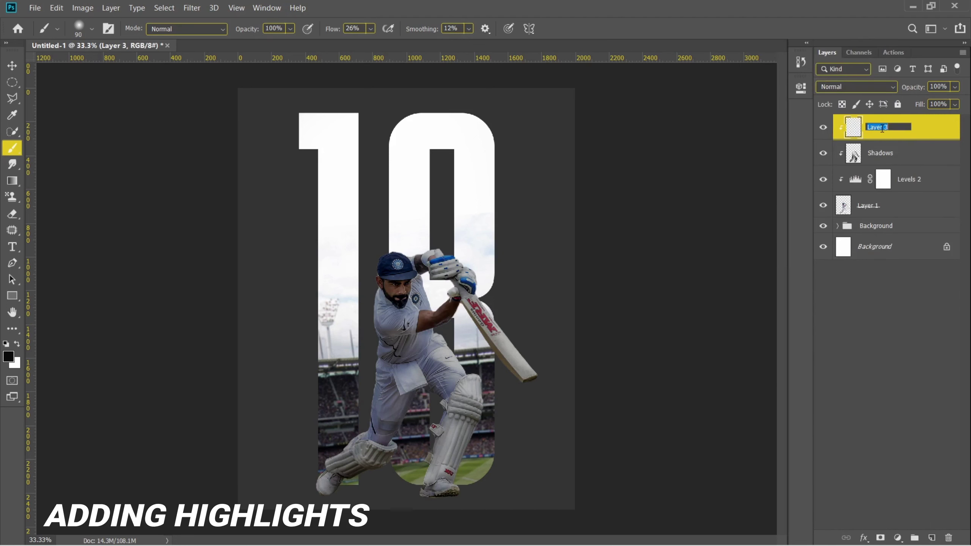
{"action": "type", "text": "Highlights"}
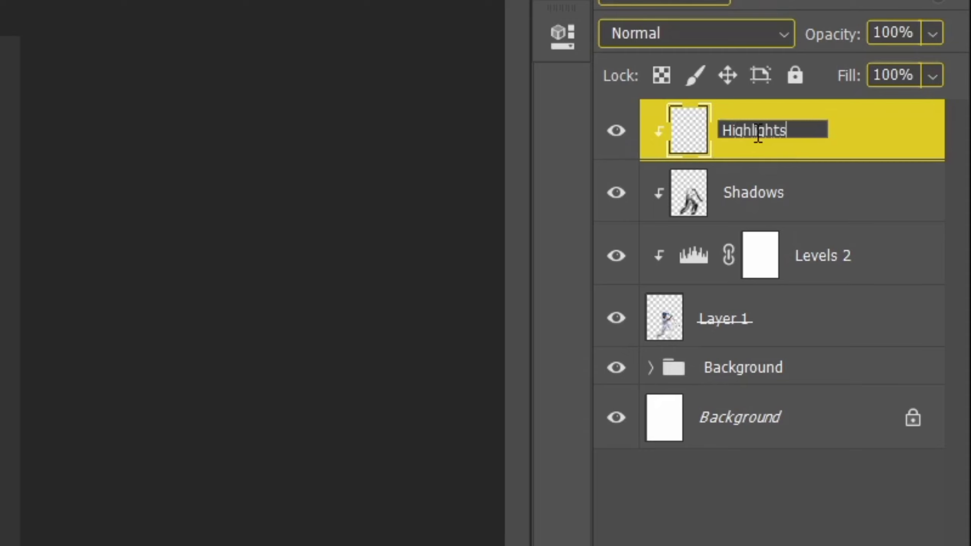
{"action": "key", "text": "Return"}
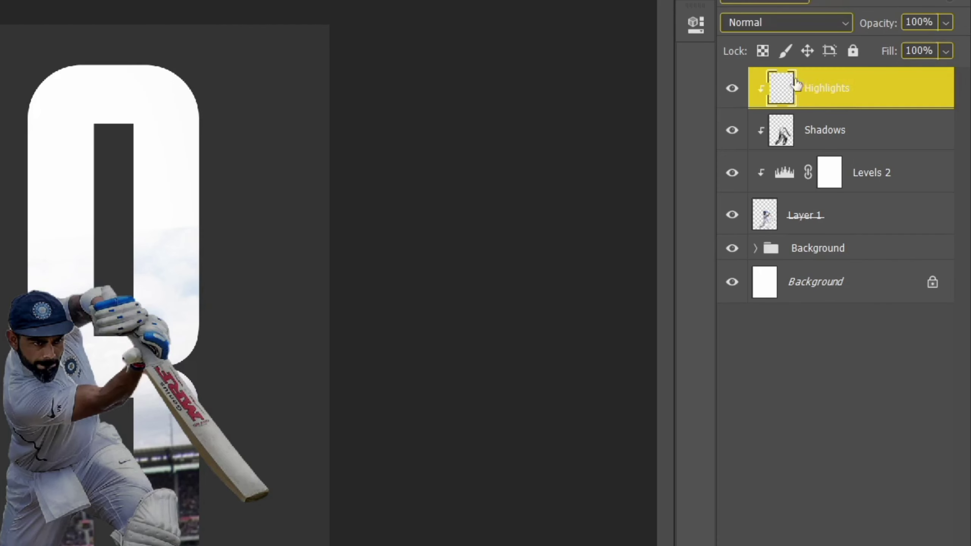
{"action": "left_click", "coordinate": [797, 22]}
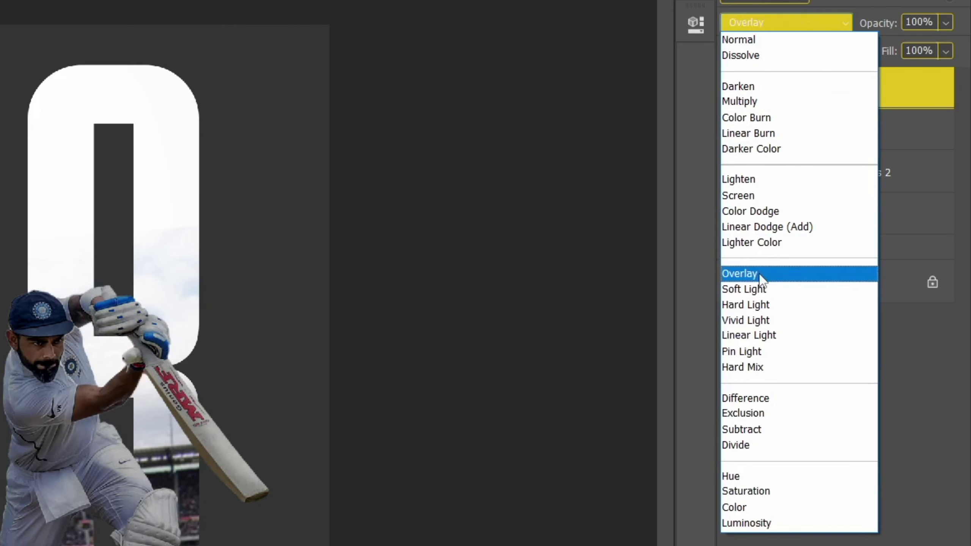
{"action": "left_click", "coordinate": [759, 275]}
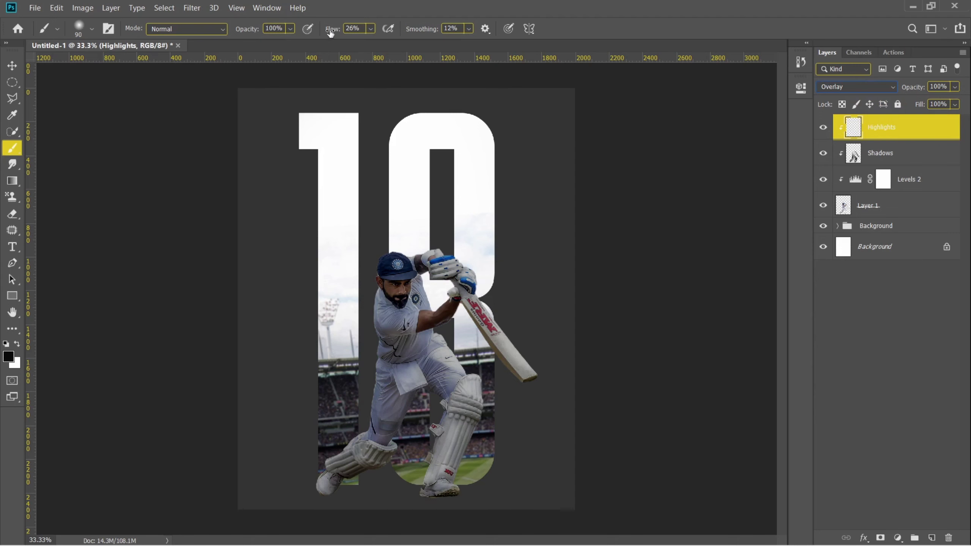
Lower the brush flow to 19% and choose white as the painting colour.
{"action": "left_click_drag", "start_coordinate": [331, 34], "coordinate": [326, 33]}
{"action": "left_click", "coordinate": [11, 357]}
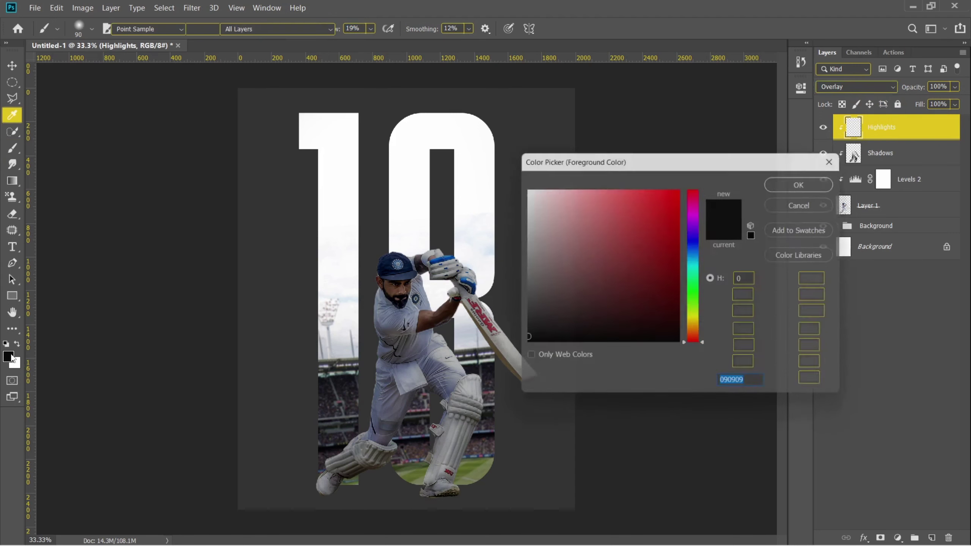
{"action": "left_click_drag", "start_coordinate": [537, 223], "coordinate": [504, 136]}
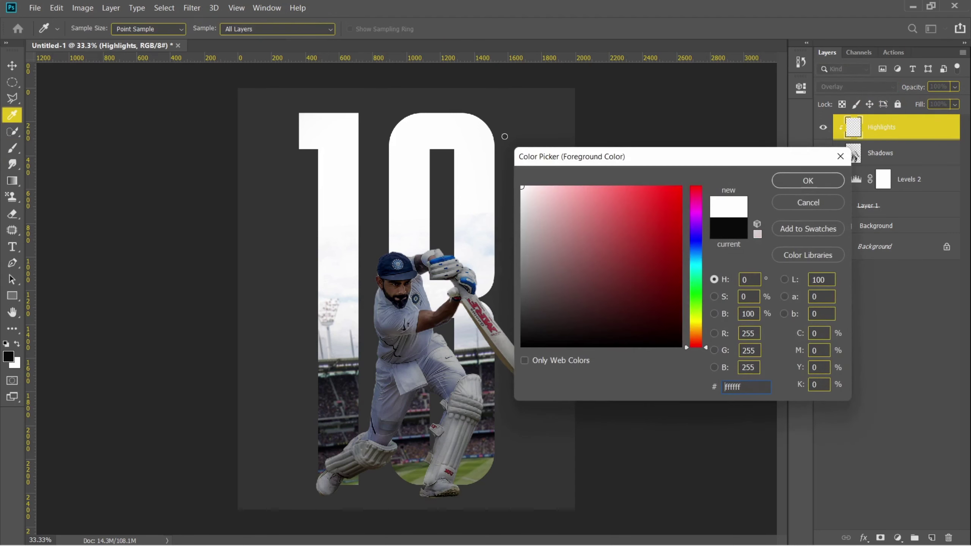
{"action": "left_click", "coordinate": [780, 181]}
{"action": "key", "text": "ctrl+plus"}
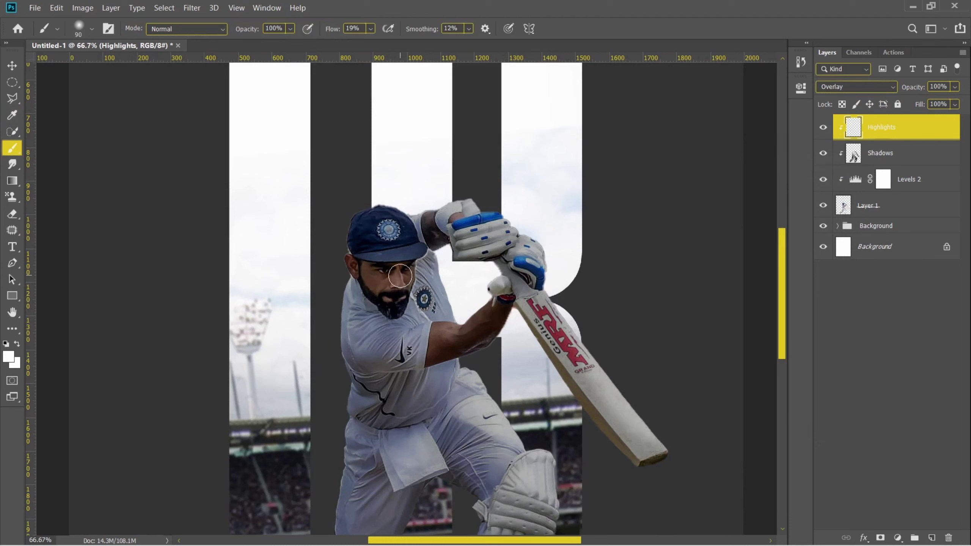
Paint white highlights on the batsman's face, bat blade, gloves and leg pad.
{"action": "left_click_drag", "start_coordinate": [400, 276], "coordinate": [408, 264]}
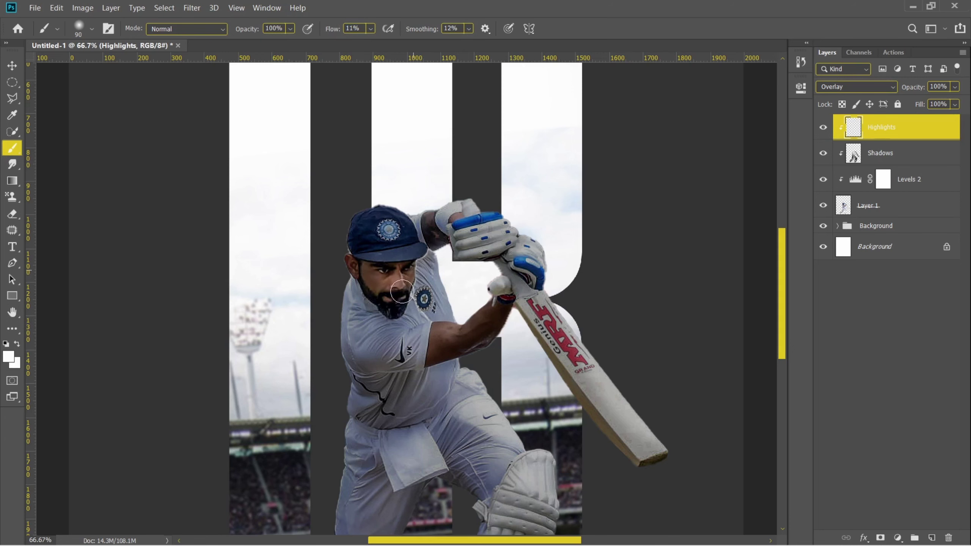
{"action": "left_click_drag", "start_coordinate": [561, 338], "coordinate": [636, 435]}
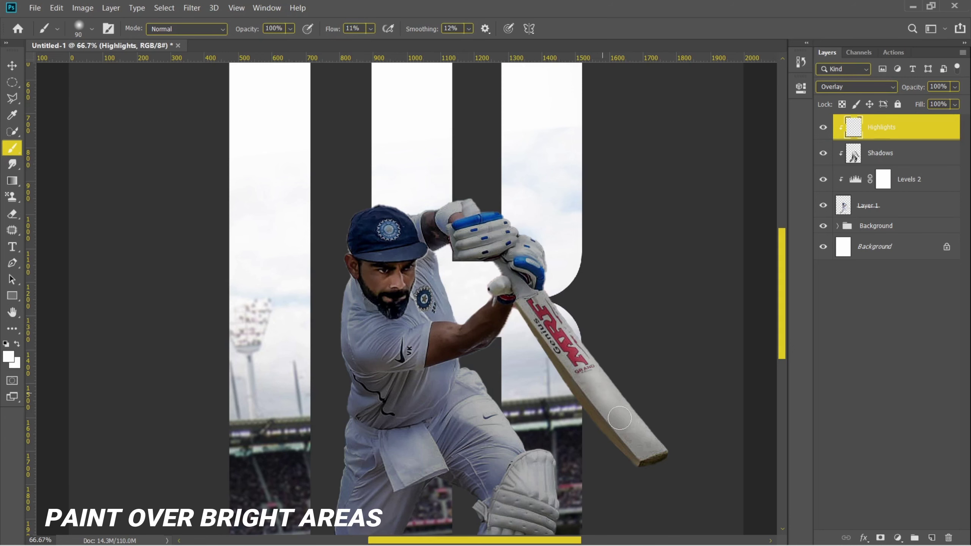
{"action": "key", "text": "ctrl+minus"}
{"action": "left_click_drag", "start_coordinate": [491, 201], "coordinate": [454, 169]}
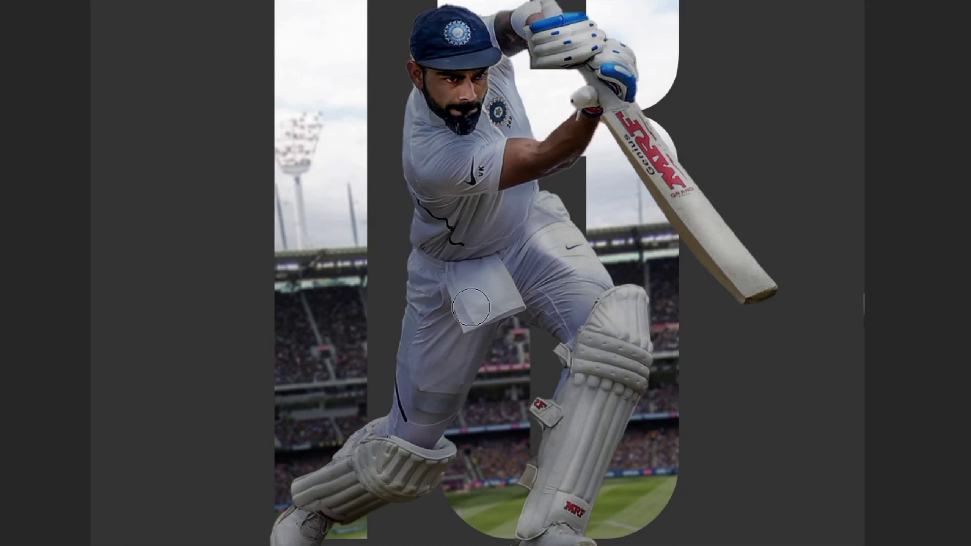
{"action": "left_click_drag", "start_coordinate": [577, 311], "coordinate": [607, 374]}
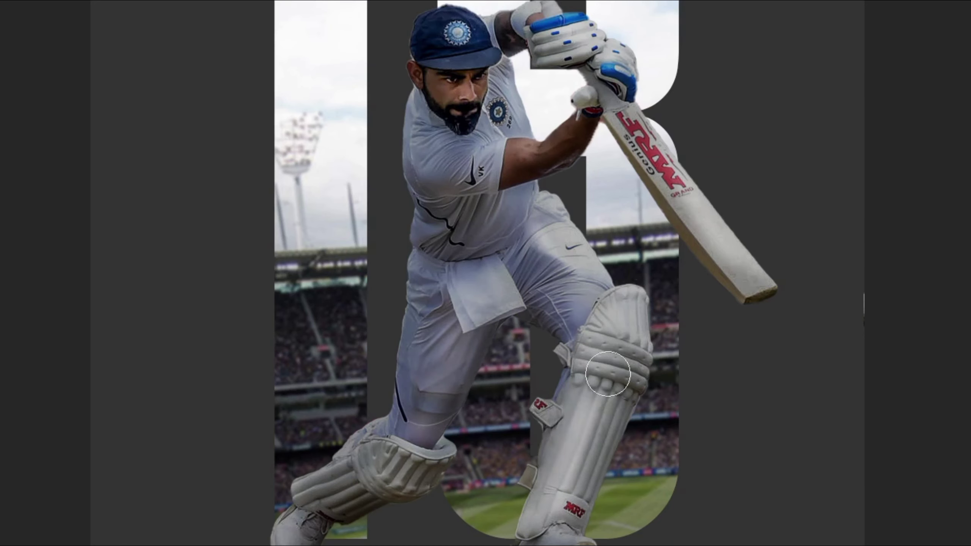
Lower the Highlights layer opacity to 63% and toggle its visibility to compare.
{"action": "left_click_drag", "start_coordinate": [913, 88], "coordinate": [905, 88]}
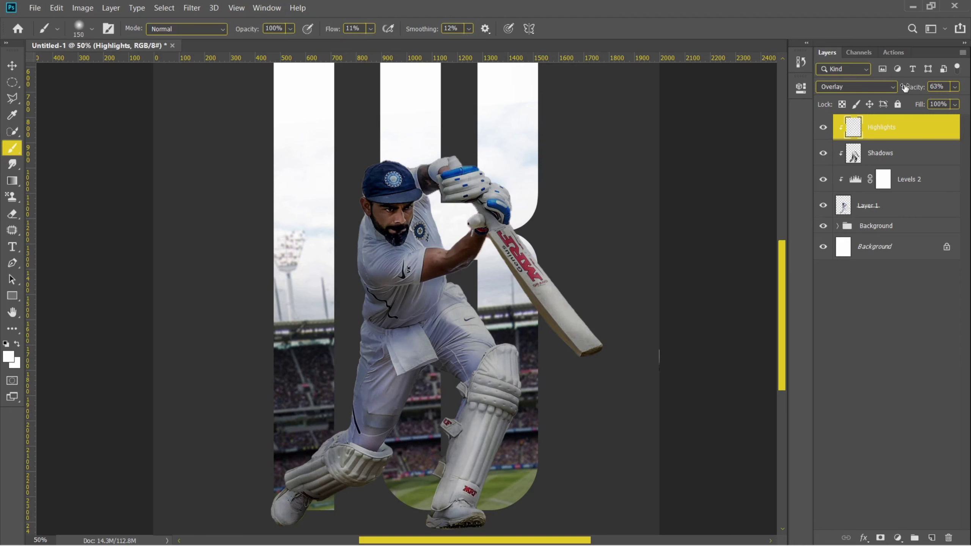
{"action": "left_click", "coordinate": [823, 128]}
{"action": "left_click", "coordinate": [823, 130]}
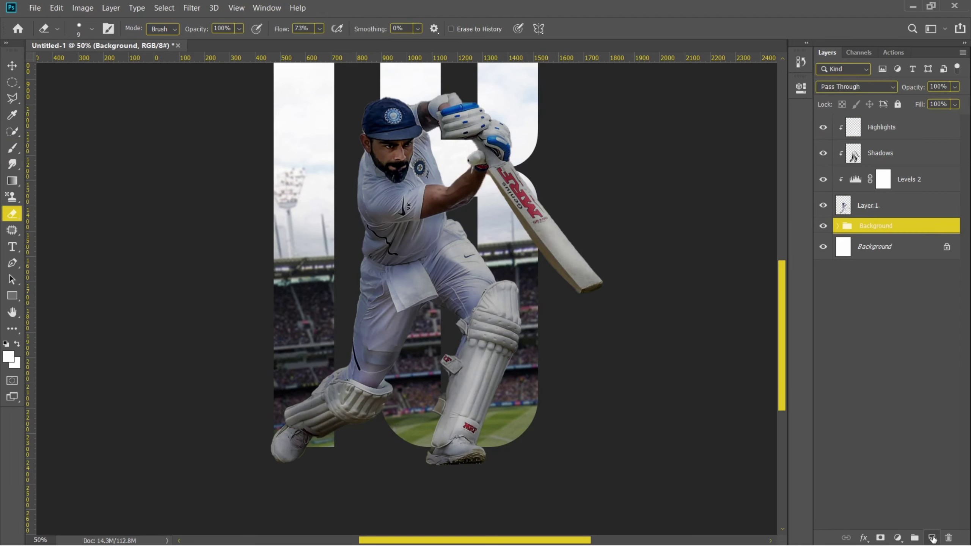
Paint a large soft black spot beside the pads on a new layer above the Background group.
{"action": "left_click", "coordinate": [931, 538]}
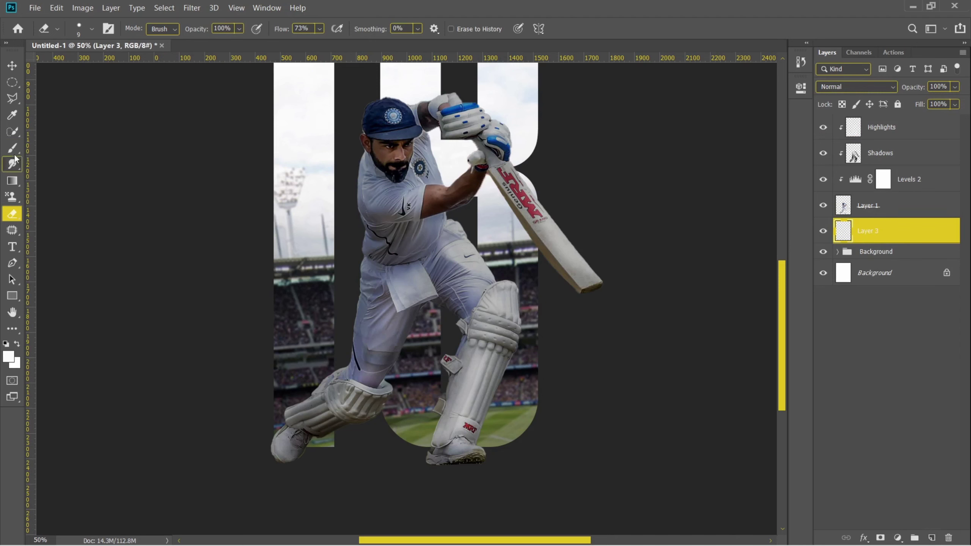
{"action": "left_click", "coordinate": [12, 149]}
{"action": "left_click", "coordinate": [91, 29]}
{"action": "key", "text": "Return"}
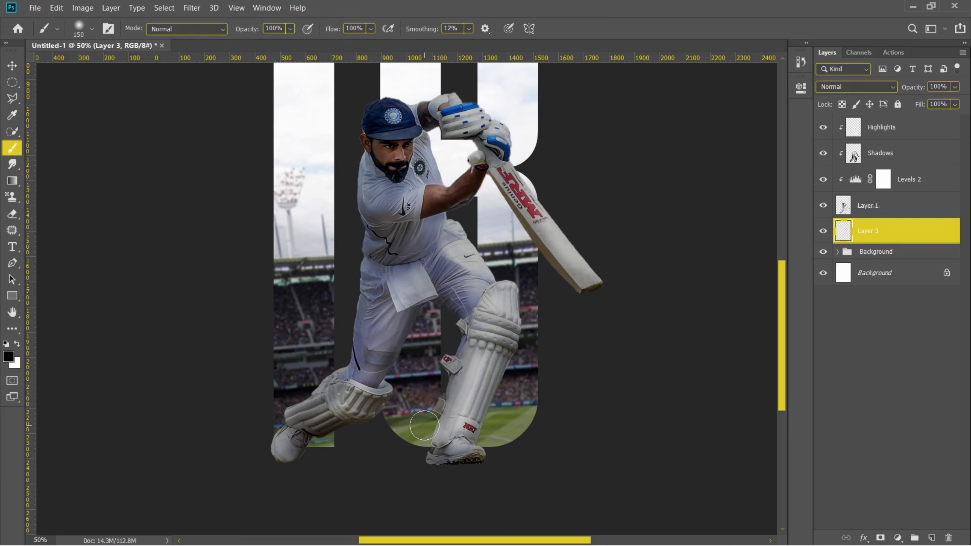
{"action": "key", "text": "bracketright"}
{"action": "key", "text": "bracketright"}
{"action": "key", "text": "bracketright"}
{"action": "key", "text": "bracketright"}
{"action": "key", "text": "bracketright"}
{"action": "left_click_drag", "start_coordinate": [543, 395], "coordinate": [532, 347]}
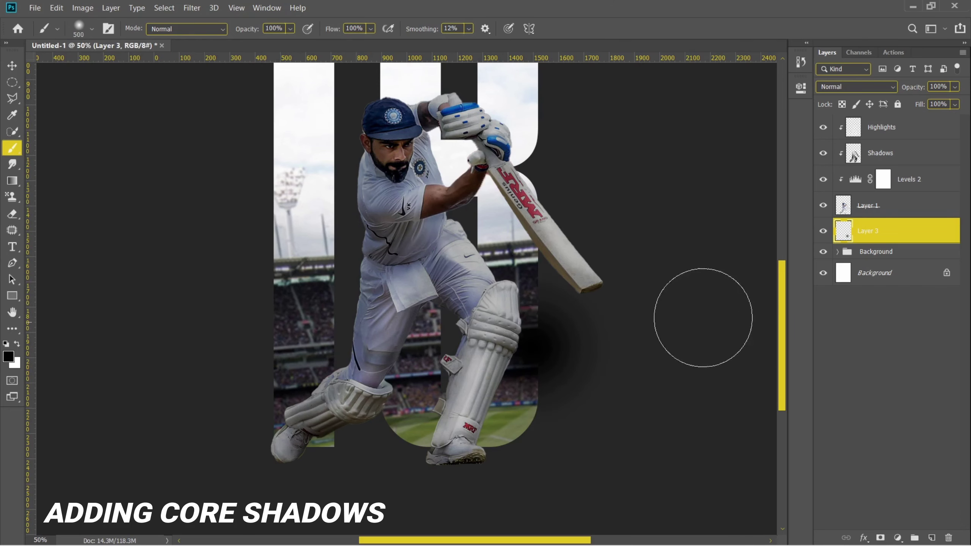
Squash the black spot into a thin strip and place it under the front shoe.
{"action": "key", "text": "ctrl+t"}
{"action": "left_click_drag", "start_coordinate": [531, 314], "coordinate": [478, 470]}
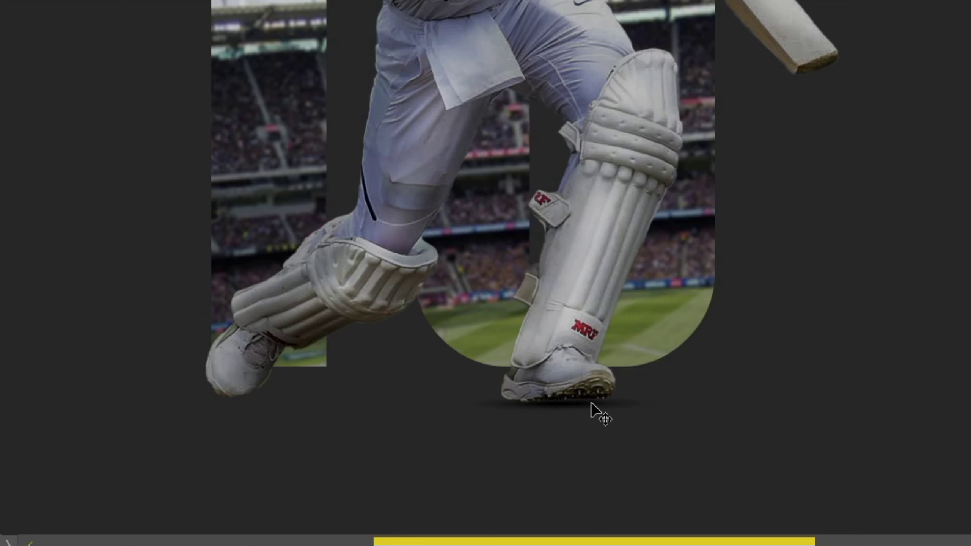
{"action": "left_click_drag", "start_coordinate": [598, 409], "coordinate": [607, 422]}
{"action": "key", "text": "Return"}
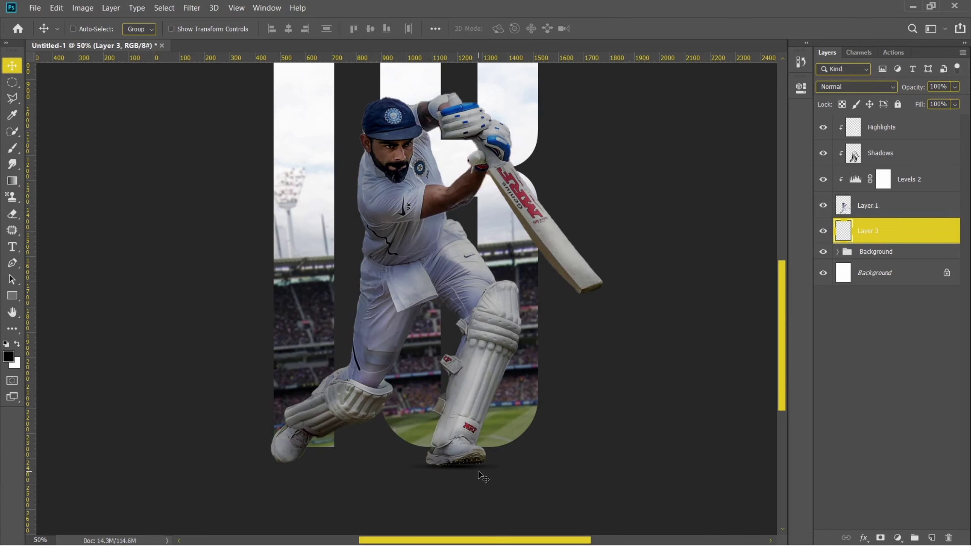
Duplicate Layer 3 into a new layer named Layer 3 copy.
{"action": "right_click", "coordinate": [868, 232]}
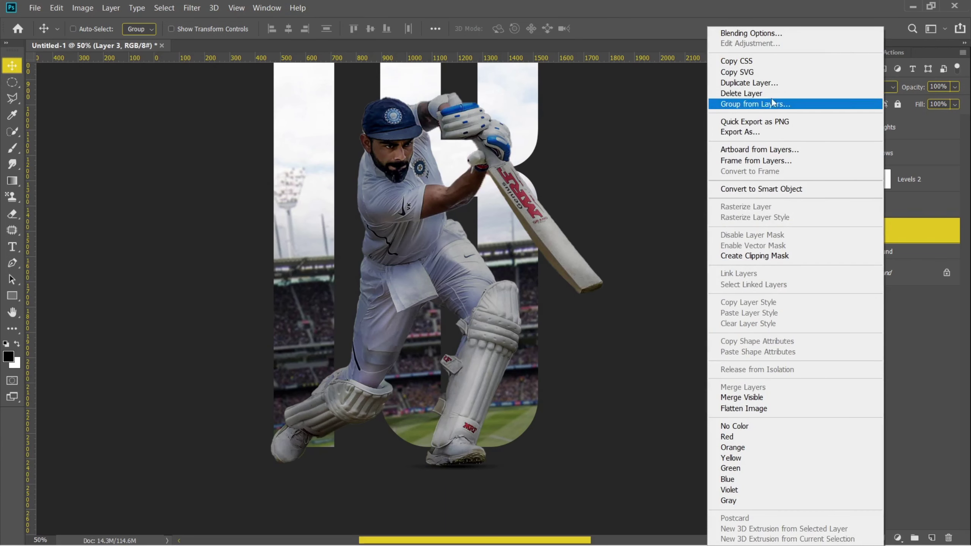
{"action": "left_click", "coordinate": [769, 84]}
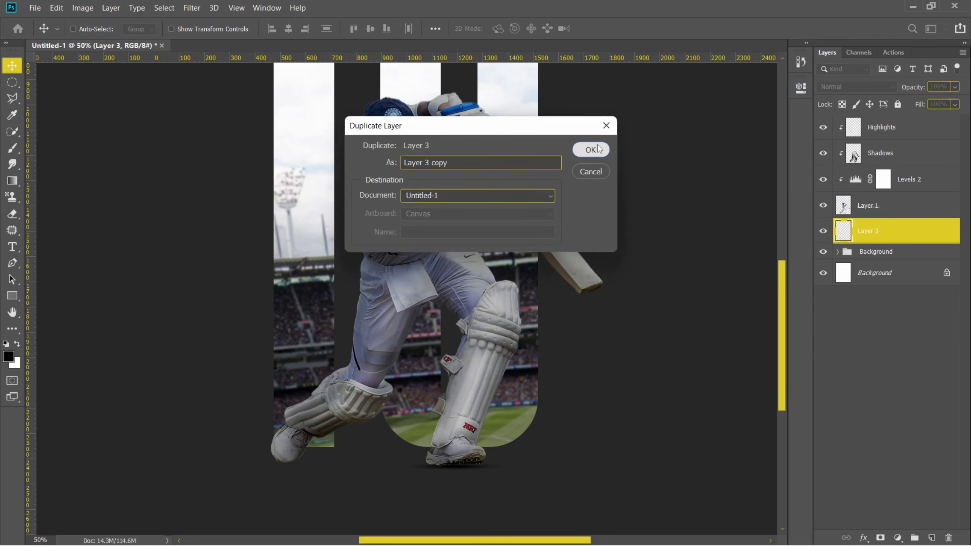
{"action": "left_click", "coordinate": [590, 149]}
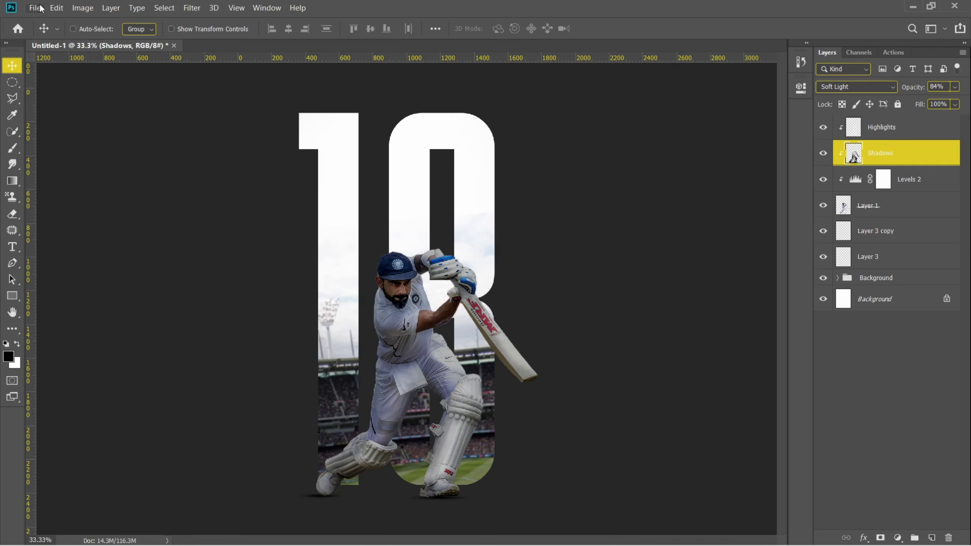
{"action": "left_click", "coordinate": [36, 8]}
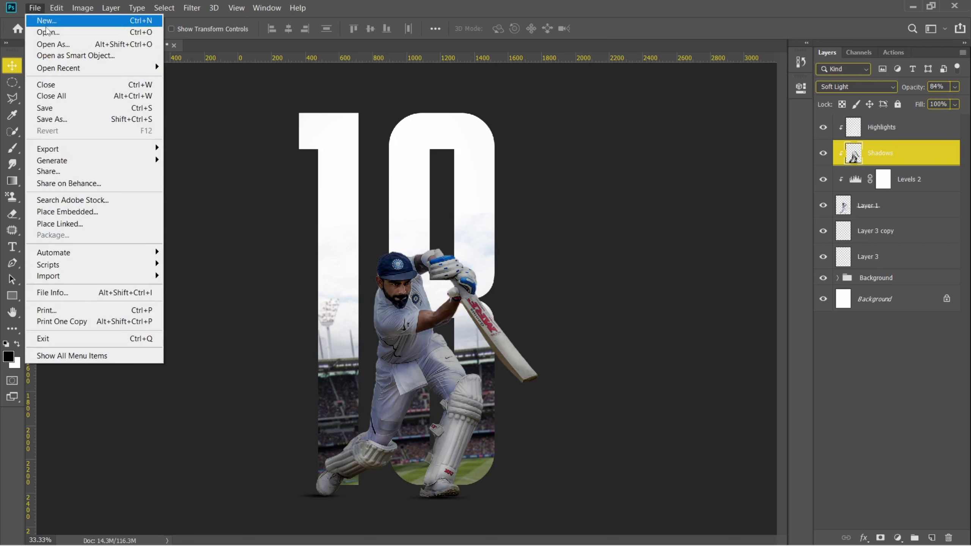
Open VK.jpg and give it a muted Camera Raw grade with brighter orange luminance.
{"action": "left_click", "coordinate": [60, 29]}
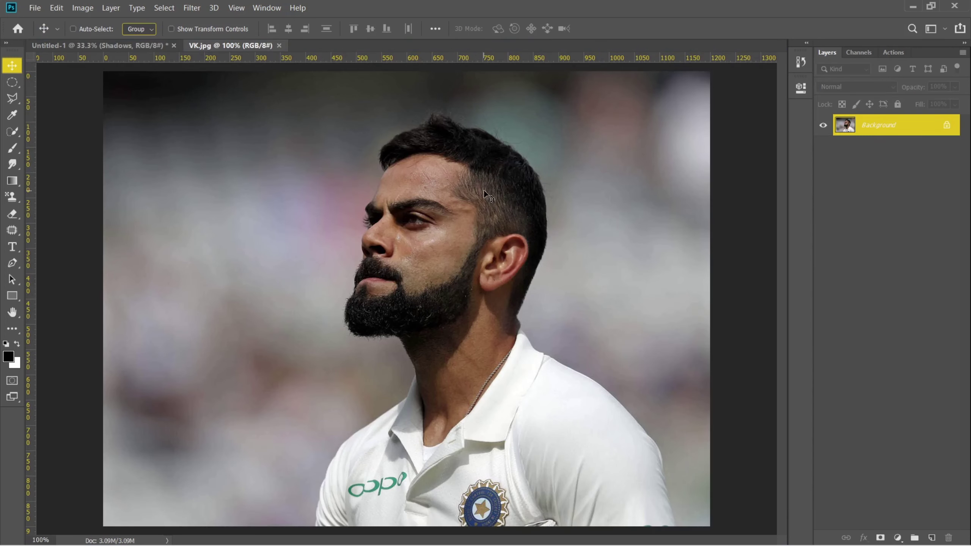
{"action": "left_click", "coordinate": [192, 8]}
{"action": "left_click", "coordinate": [223, 79]}
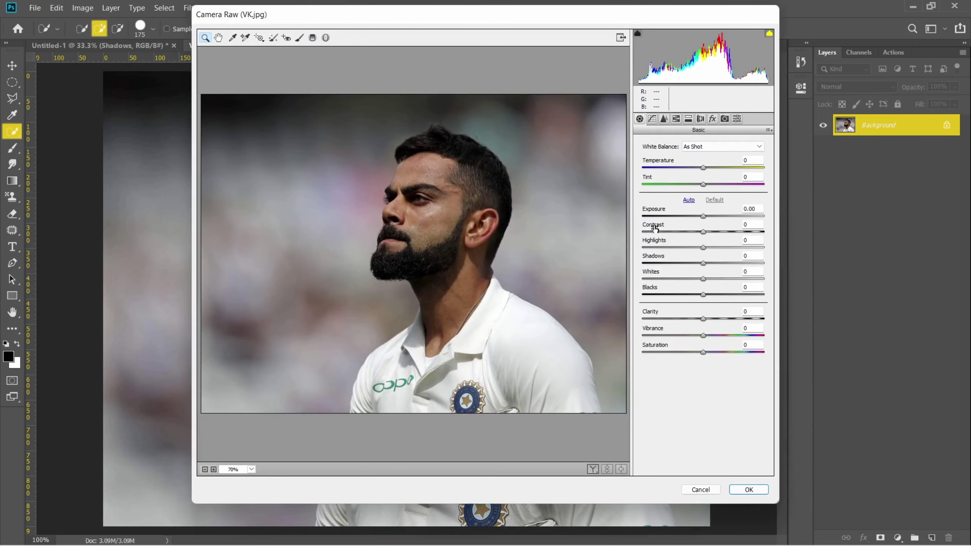
{"action": "left_click_drag", "start_coordinate": [702, 216], "coordinate": [687, 232]}
{"action": "left_click_drag", "start_coordinate": [702, 247], "coordinate": [669, 247]}
{"action": "mouse_move", "coordinate": [703, 263]}
{"action": "left_mouse_down"}
{"action": "mouse_move", "coordinate": [738, 263]}
{"action": "mouse_move", "coordinate": [691, 294]}
{"action": "left_mouse_up"}
{"action": "mouse_move", "coordinate": [702, 318]}
{"action": "left_mouse_down"}
{"action": "mouse_move", "coordinate": [719, 318]}
{"action": "mouse_move", "coordinate": [710, 336]}
{"action": "left_mouse_up"}
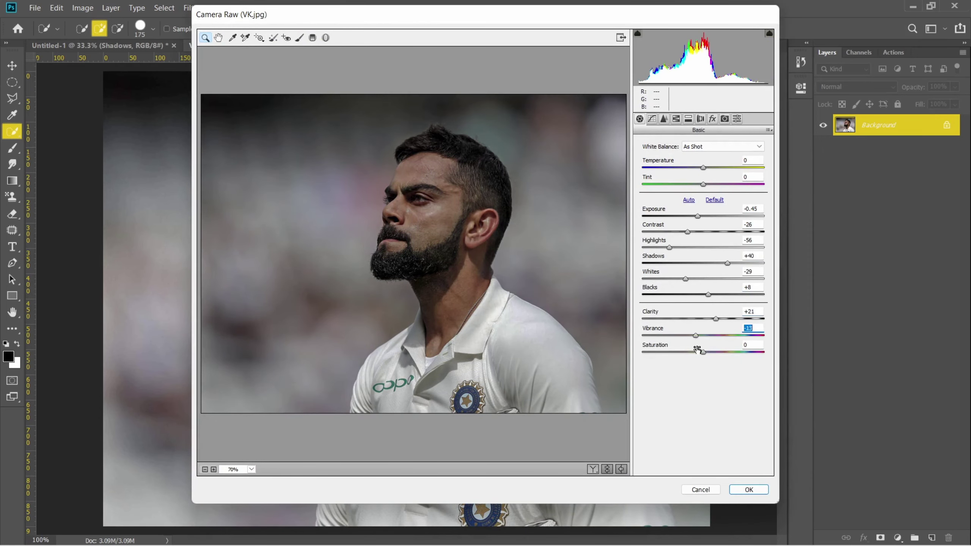
{"action": "left_click", "coordinate": [676, 118]}
{"action": "left_click", "coordinate": [699, 158]}
{"action": "left_click_drag", "start_coordinate": [702, 208], "coordinate": [720, 209]}
{"action": "left_click", "coordinate": [739, 486]}
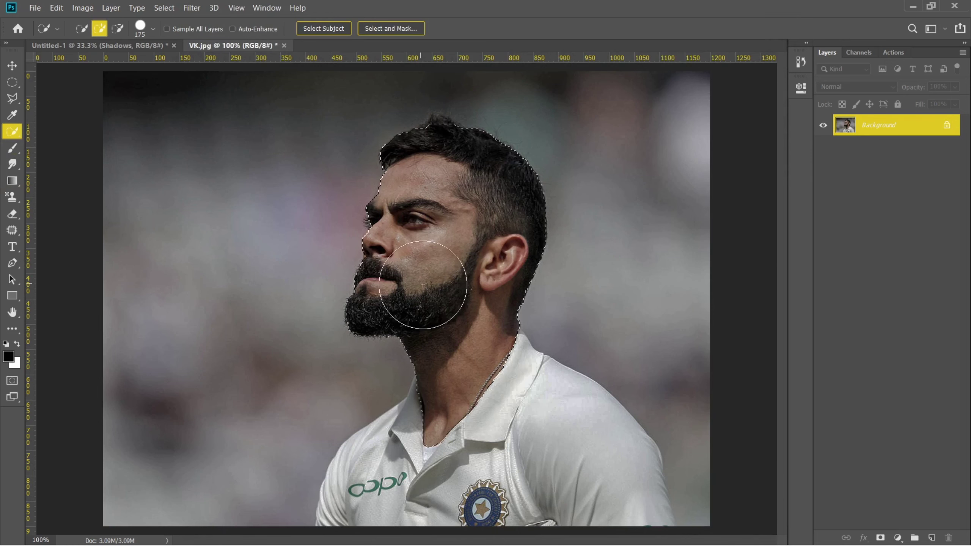
Select the player from head to shoulders, mask out the background and apply the mask.
{"action": "left_click_drag", "start_coordinate": [422, 292], "coordinate": [584, 457]}
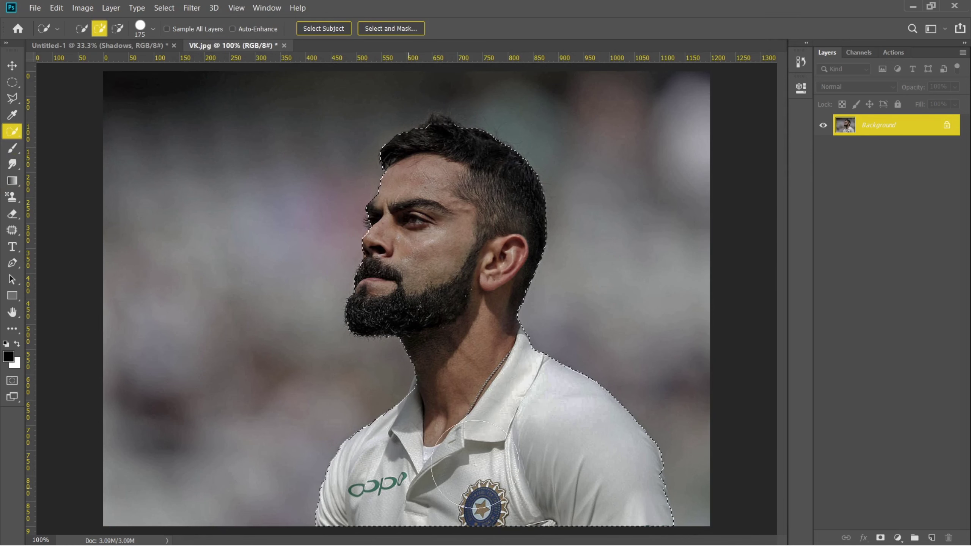
{"action": "left_click", "coordinate": [880, 537]}
{"action": "key", "text": "v"}
{"action": "key", "text": "ctrl+minus"}
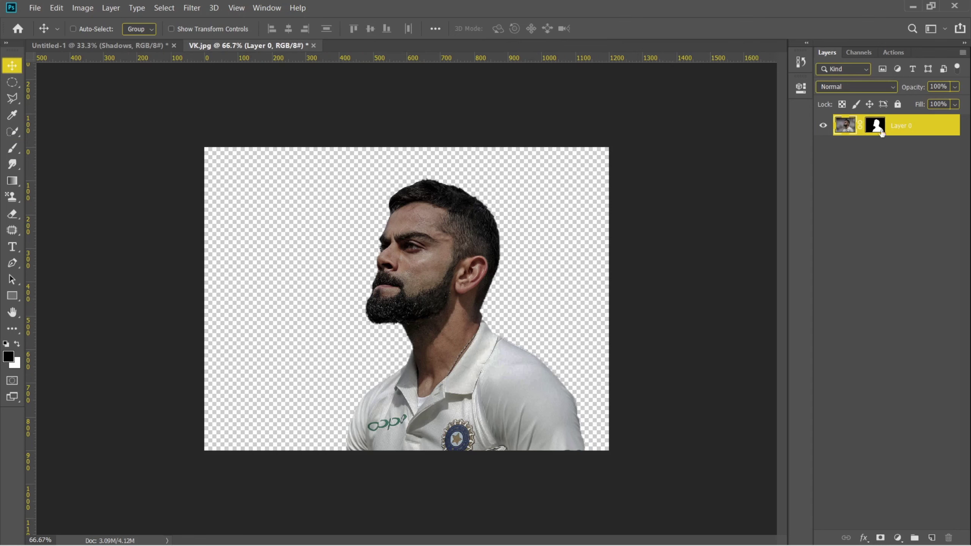
{"action": "right_click", "coordinate": [881, 132]}
{"action": "left_click", "coordinate": [892, 157]}
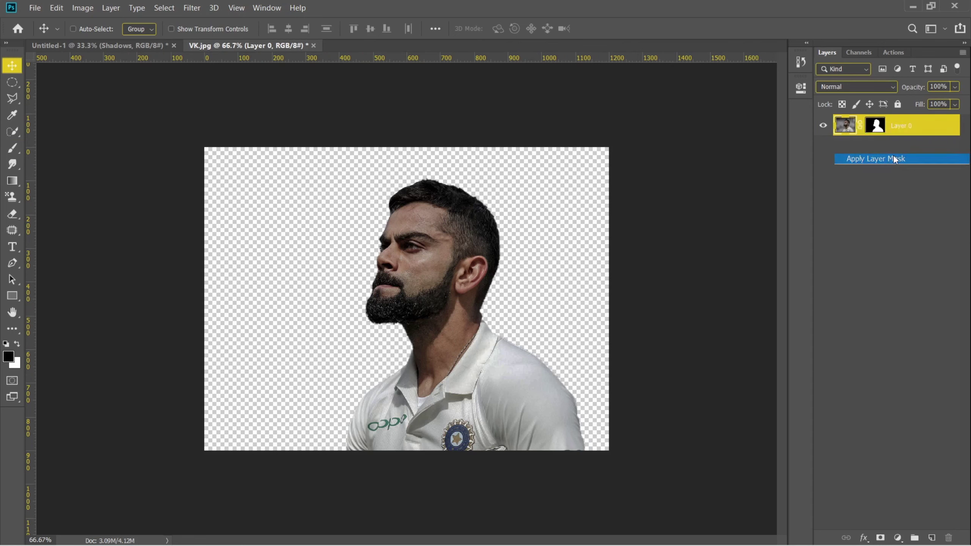
{"action": "left_click", "coordinate": [150, 45]}
Bring the cut-out portrait into the poster as Layer 4 and release its clipping mask.
{"action": "left_click_drag", "start_coordinate": [150, 45], "coordinate": [442, 259]}
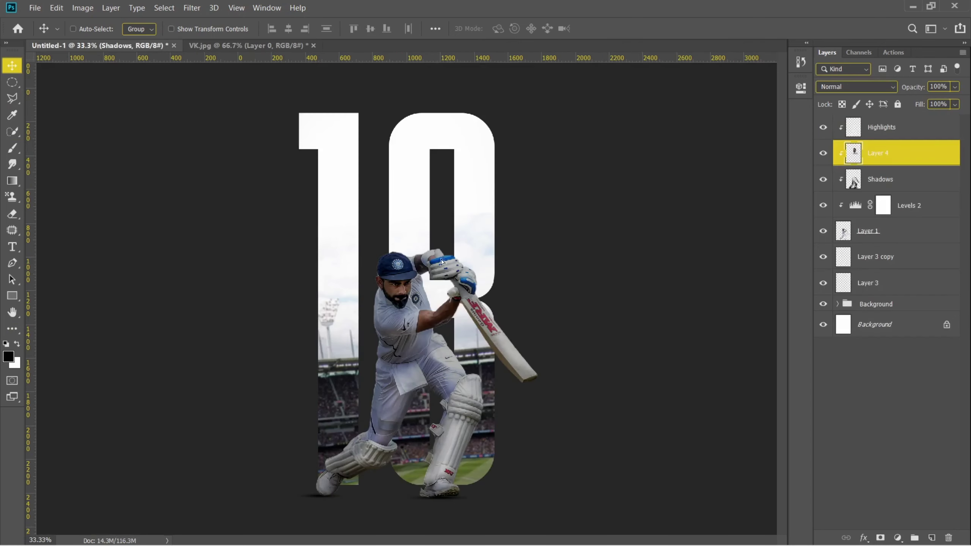
{"action": "left_click_drag", "start_coordinate": [925, 158], "coordinate": [925, 120]}
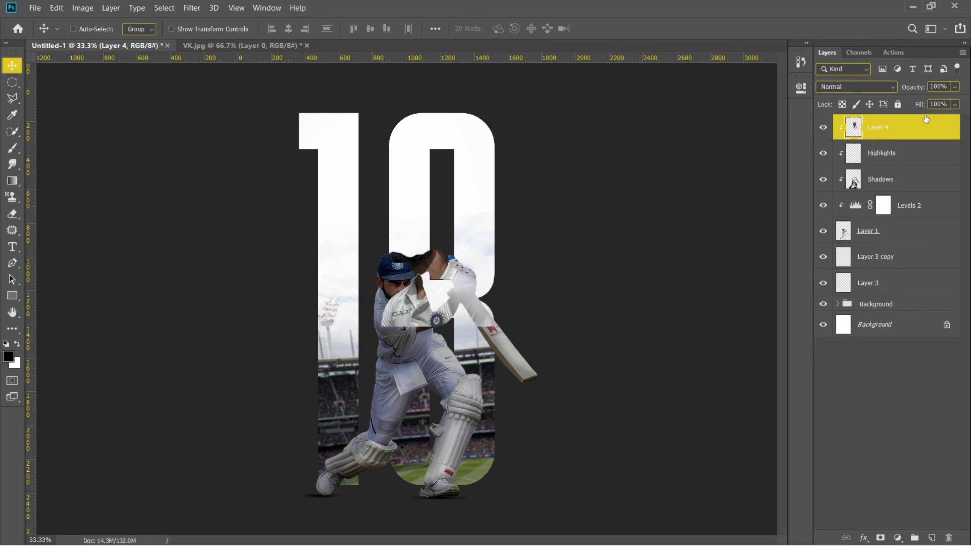
{"action": "right_click", "coordinate": [952, 130]}
{"action": "left_click", "coordinate": [825, 257]}
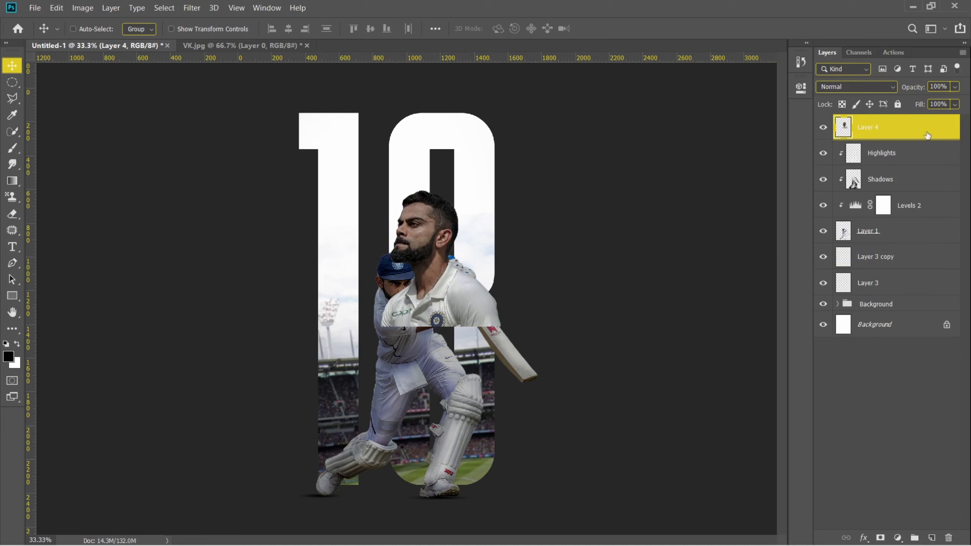
{"action": "left_click_drag", "start_coordinate": [934, 139], "coordinate": [917, 251]}
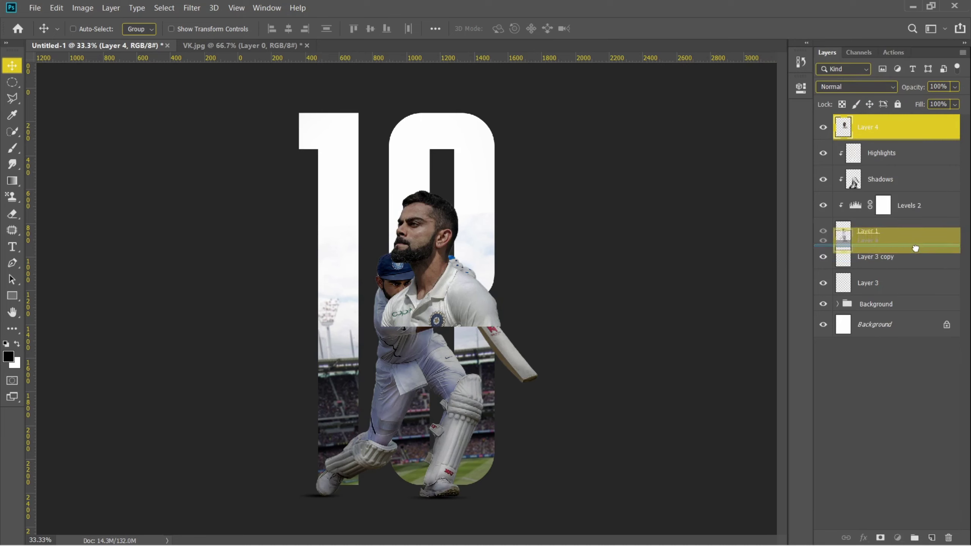
Flip the portrait horizontally, enlarge it above the 10, and place it below Layer 3.
{"action": "key", "text": "ctrl+t"}
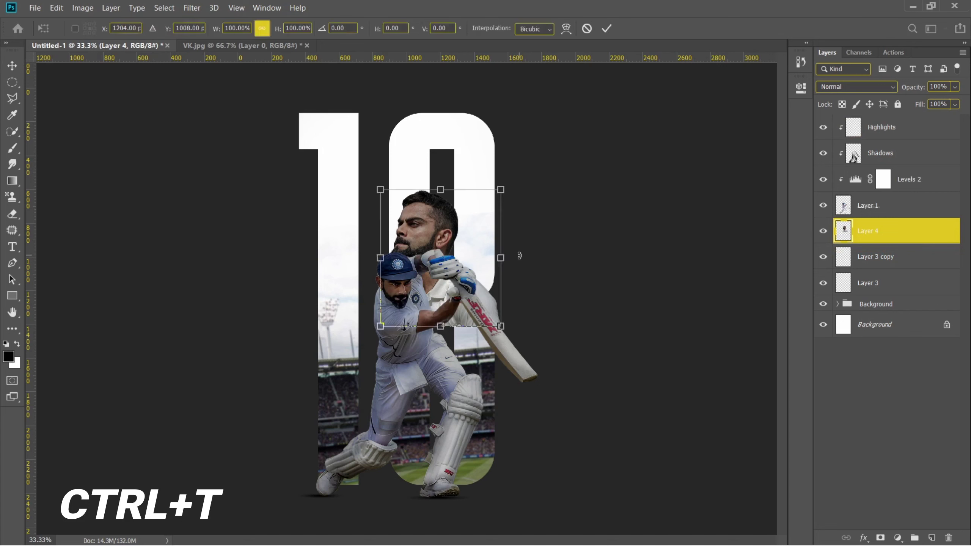
{"action": "right_click", "coordinate": [442, 244]}
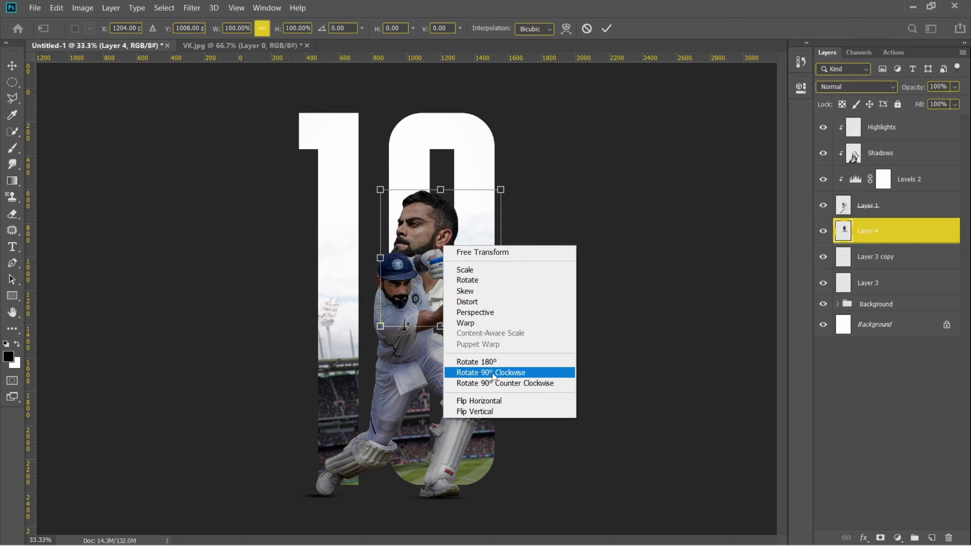
{"action": "left_click", "coordinate": [497, 400]}
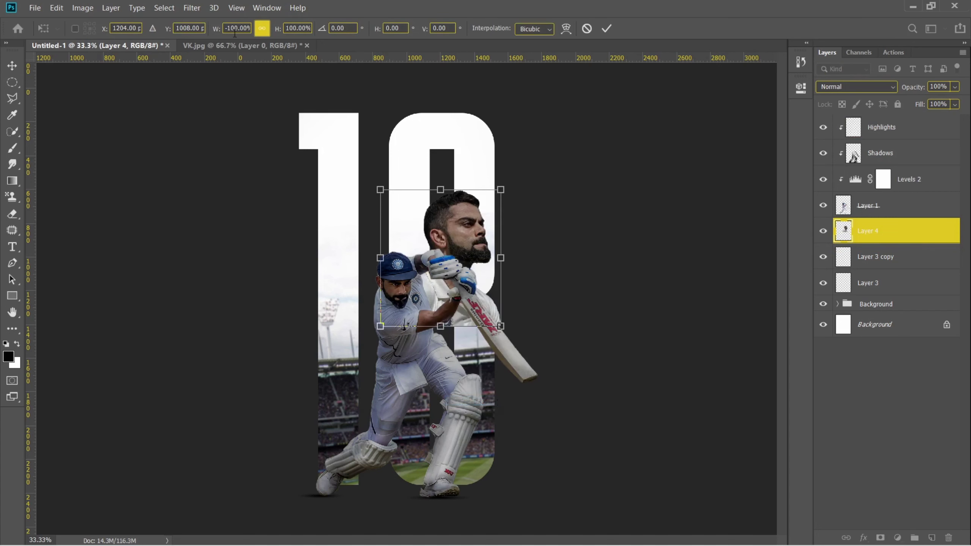
{"action": "left_click", "coordinate": [611, 30]}
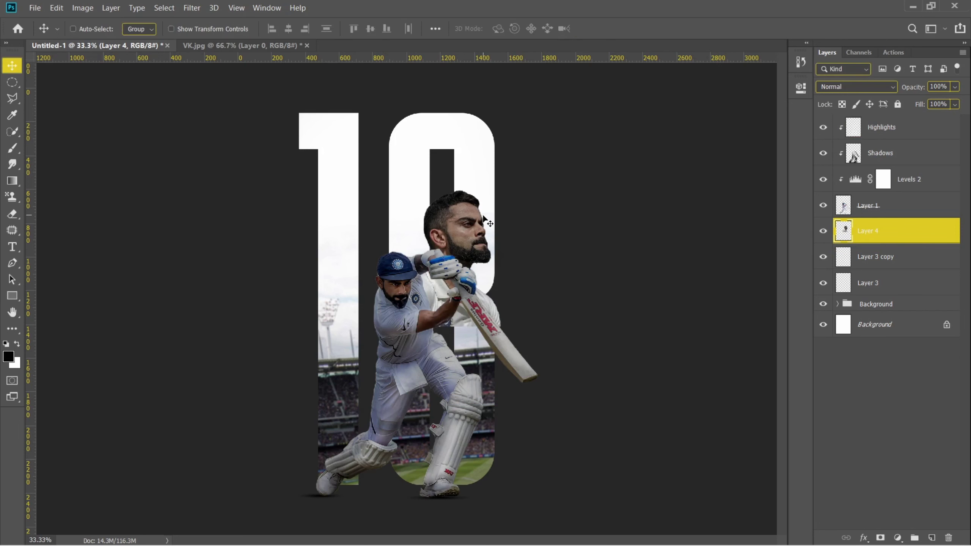
{"action": "key", "text": "ctrl+t"}
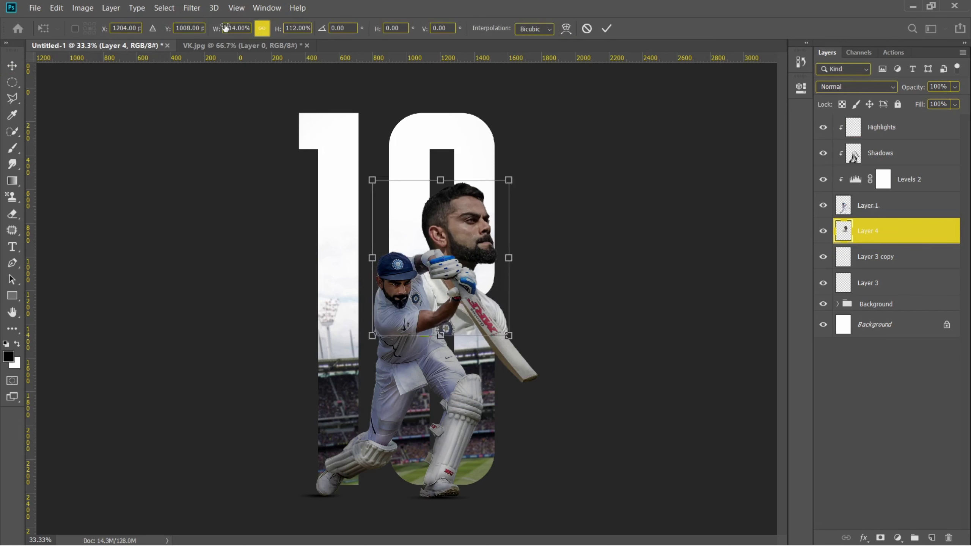
{"action": "left_click_drag", "start_coordinate": [214, 29], "coordinate": [229, 28]}
{"action": "left_click_drag", "start_coordinate": [471, 244], "coordinate": [485, 244]}
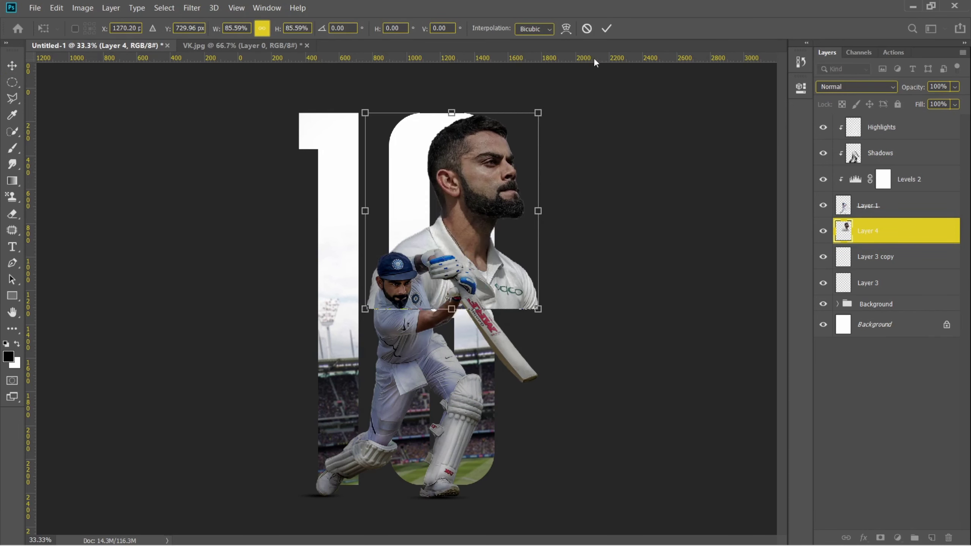
{"action": "key", "text": "Return"}
{"action": "left_click_drag", "start_coordinate": [904, 232], "coordinate": [902, 296]}
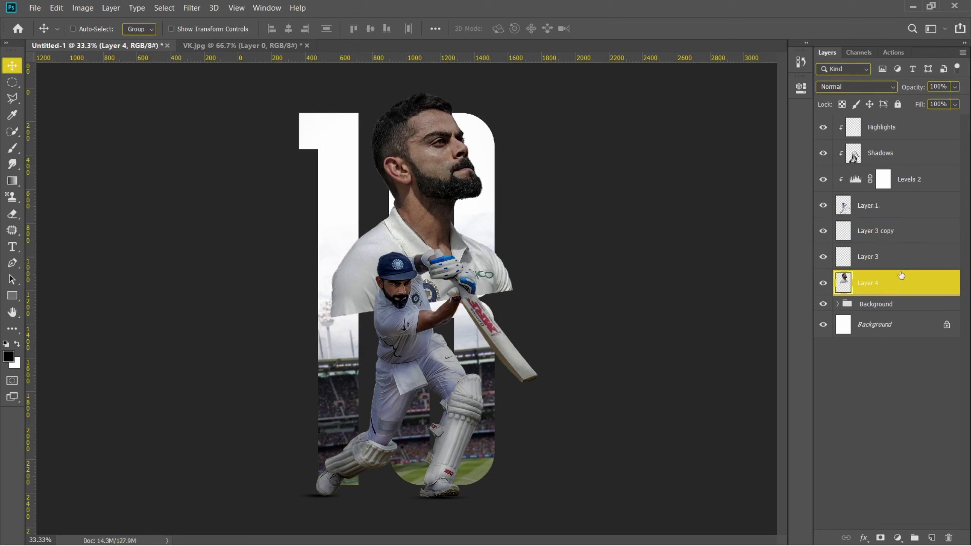
{"action": "left_click", "coordinate": [903, 267]}
Group the layers from Layer 3 up to Highlights into a group named Main.
{"action": "left_click", "coordinate": [928, 132], "text": "shift"}
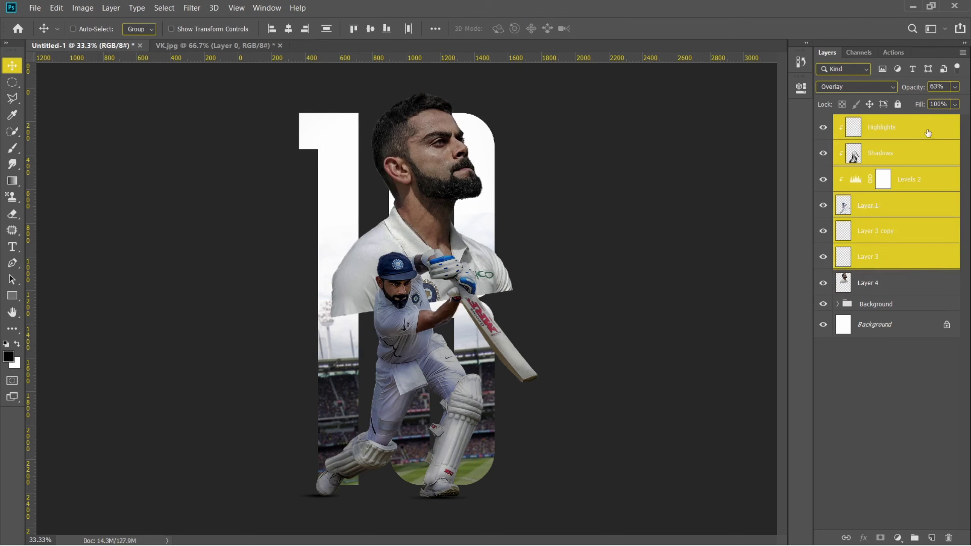
{"action": "left_click_drag", "start_coordinate": [916, 246], "coordinate": [915, 538]}
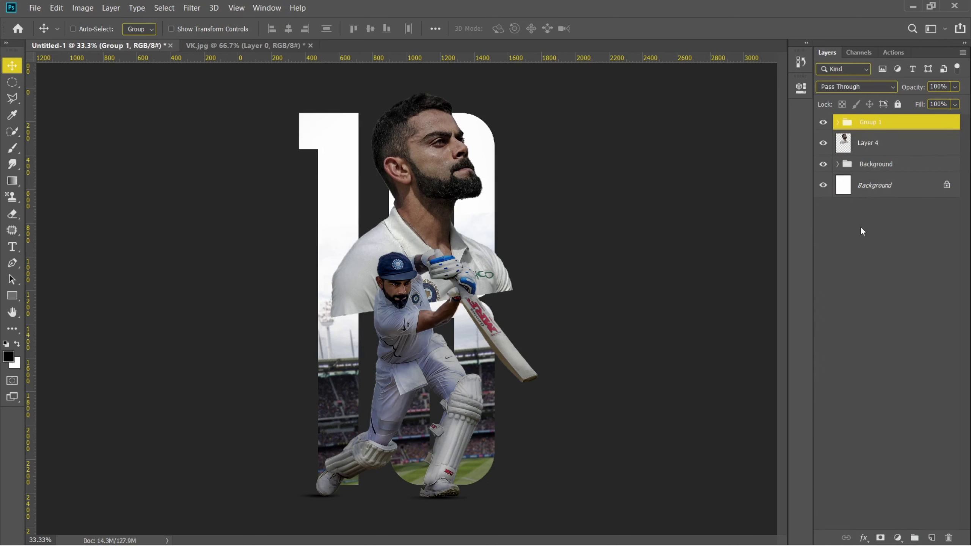
{"action": "type", "text": "M"}
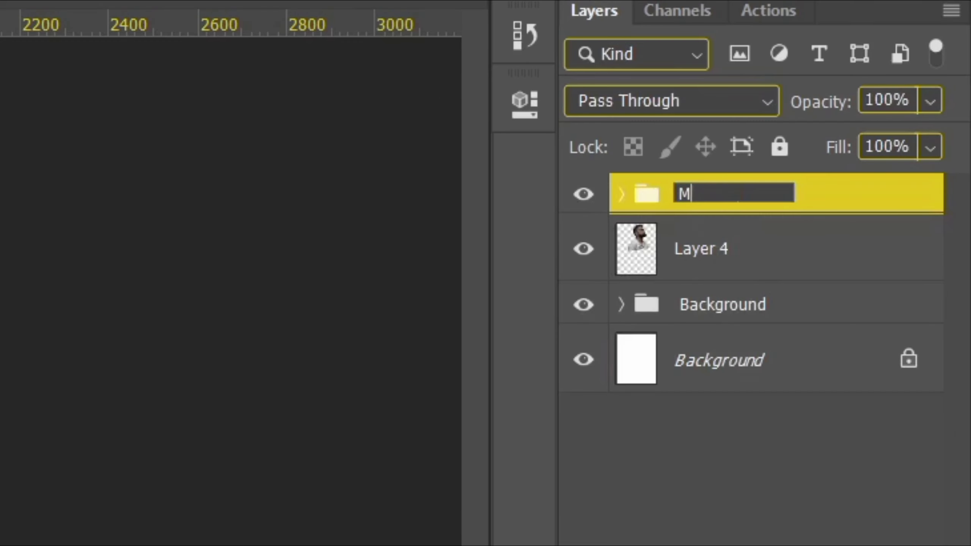
{"action": "type", "text": "ain"}
{"action": "key", "text": "Return"}
{"action": "left_click", "coordinate": [823, 122]}
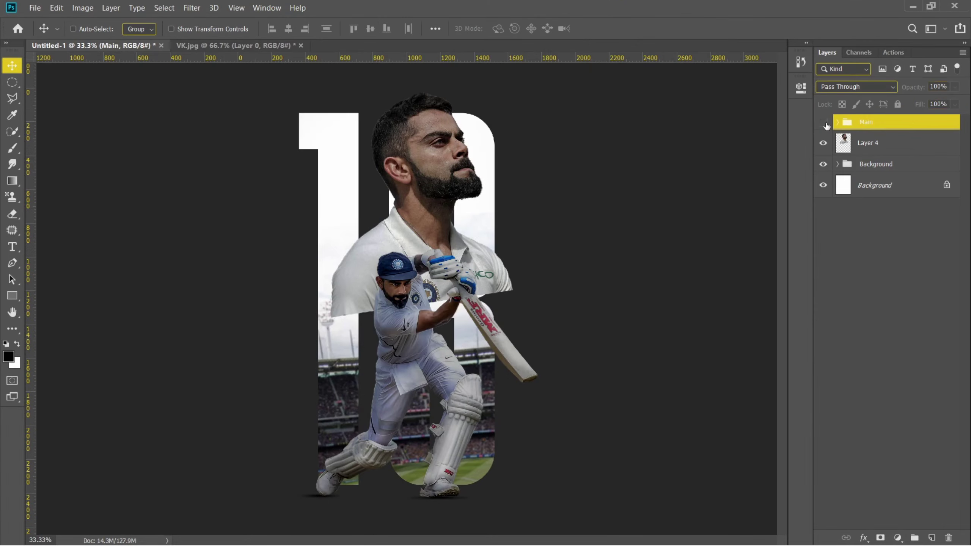
{"action": "left_click", "coordinate": [879, 142]}
Add a Soft Light Layer 5 above the portrait and paint a low-flow soft shadow.
{"action": "key", "text": "b"}
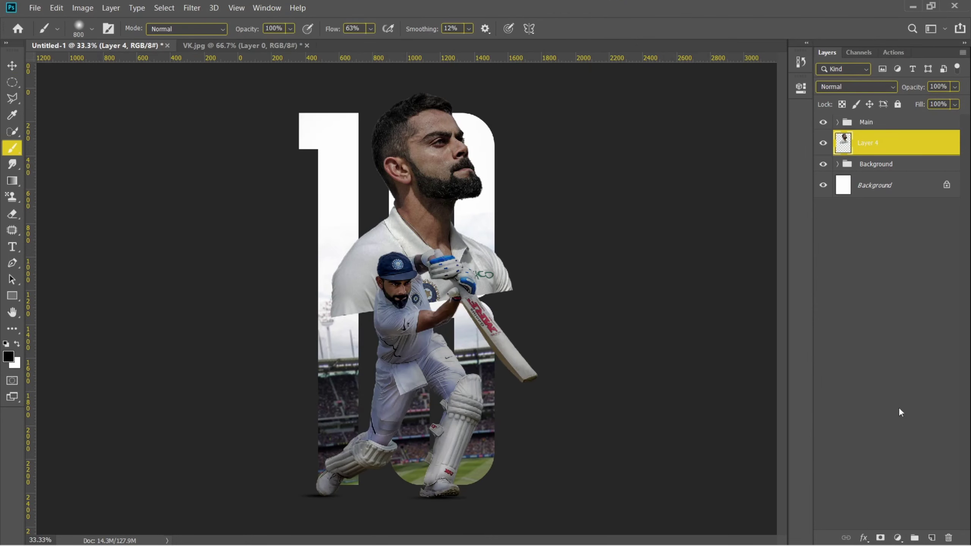
{"action": "left_click", "coordinate": [931, 538]}
{"action": "left_click", "coordinate": [856, 86]}
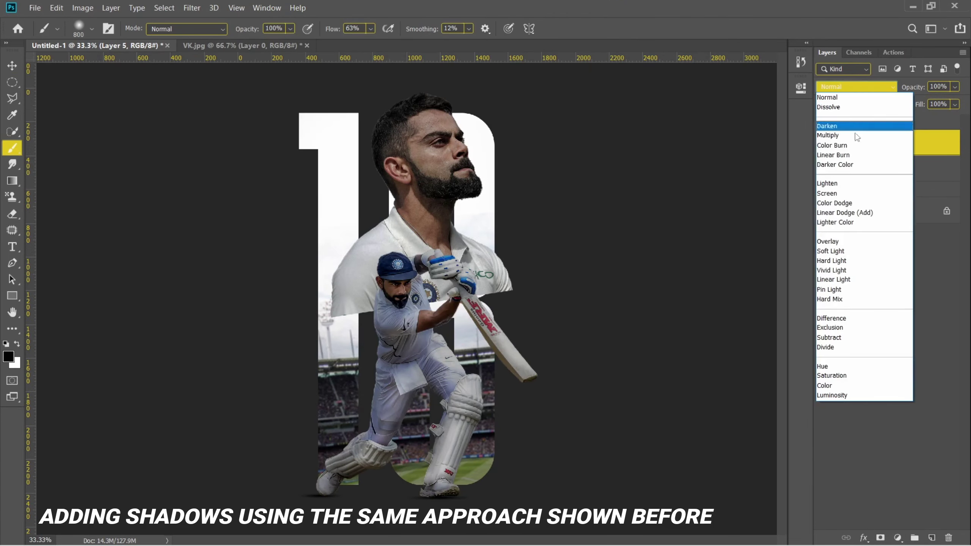
{"action": "left_click", "coordinate": [856, 251]}
{"action": "left_click_drag", "start_coordinate": [333, 29], "coordinate": [305, 30]}
{"action": "mouse_move", "coordinate": [338, 217]}
{"action": "left_mouse_down"}
{"action": "mouse_move", "coordinate": [342, 306]}
{"action": "mouse_move", "coordinate": [420, 285]}
{"action": "mouse_move", "coordinate": [381, 122]}
{"action": "mouse_move", "coordinate": [392, 67]}
{"action": "left_mouse_up"}
{"action": "key", "text": "bracketleft"}
{"action": "key", "text": "bracketleft"}
{"action": "key", "text": "bracketleft"}
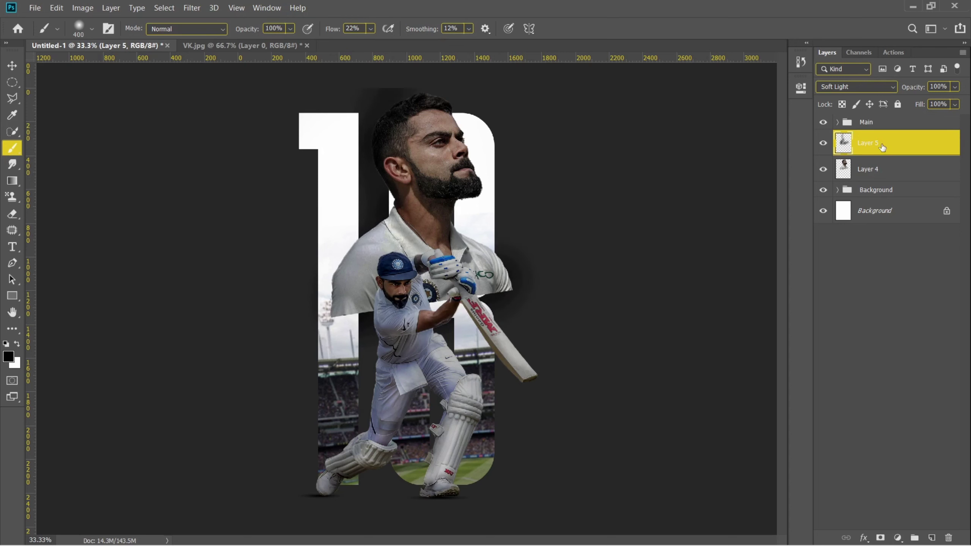
Clip Layer 5 to the portrait layer and lower its opacity to 77%.
{"action": "right_click", "coordinate": [881, 146]}
{"action": "left_click", "coordinate": [757, 255]}
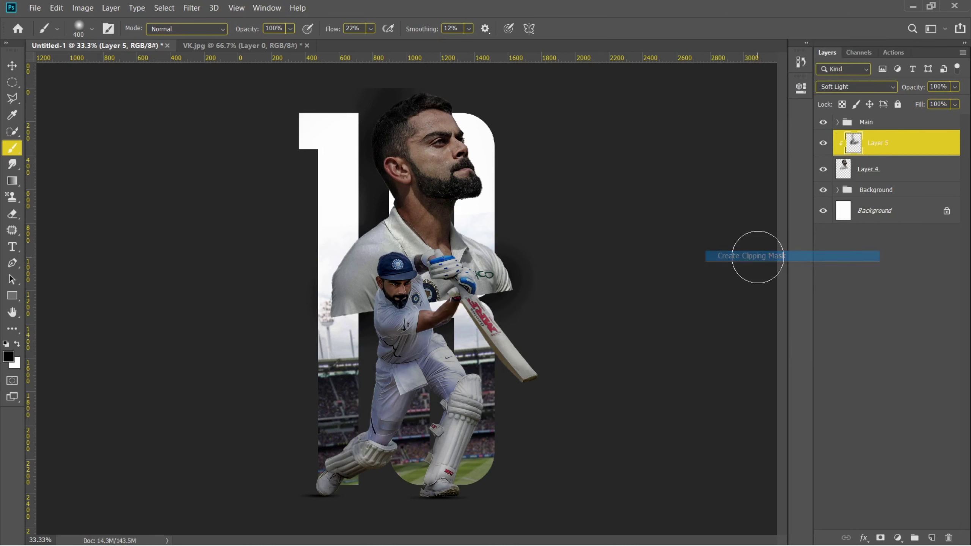
{"action": "key", "text": "bracketleft"}
{"action": "key", "text": "bracketleft"}
{"action": "key", "text": "bracketleft"}
{"action": "left_click_drag", "start_coordinate": [908, 89], "coordinate": [842, 127]}
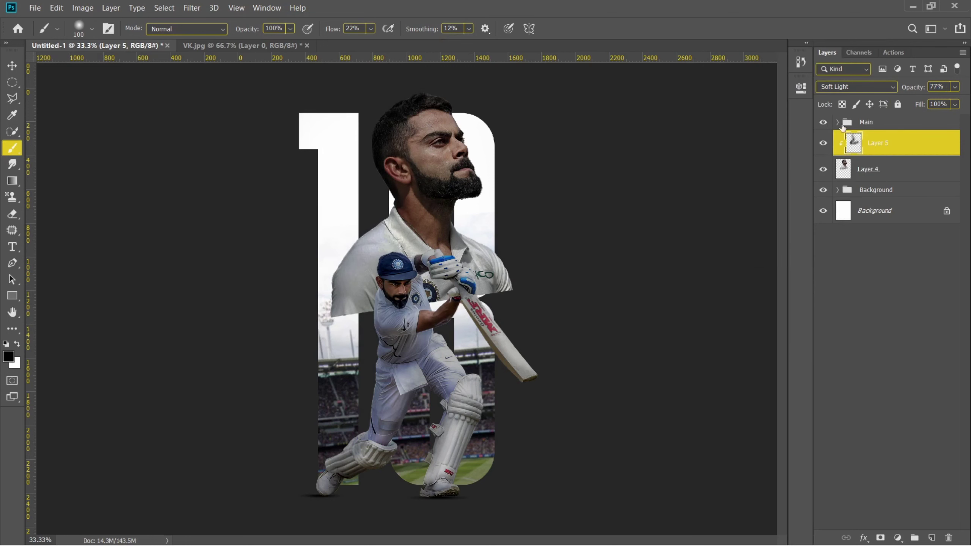
{"action": "left_click", "coordinate": [890, 172]}
Paint out the portrait's lower shoulder band on a layer mask with a large soft black brush, then apply it.
{"action": "key", "text": "v"}
{"action": "key", "text": "x"}
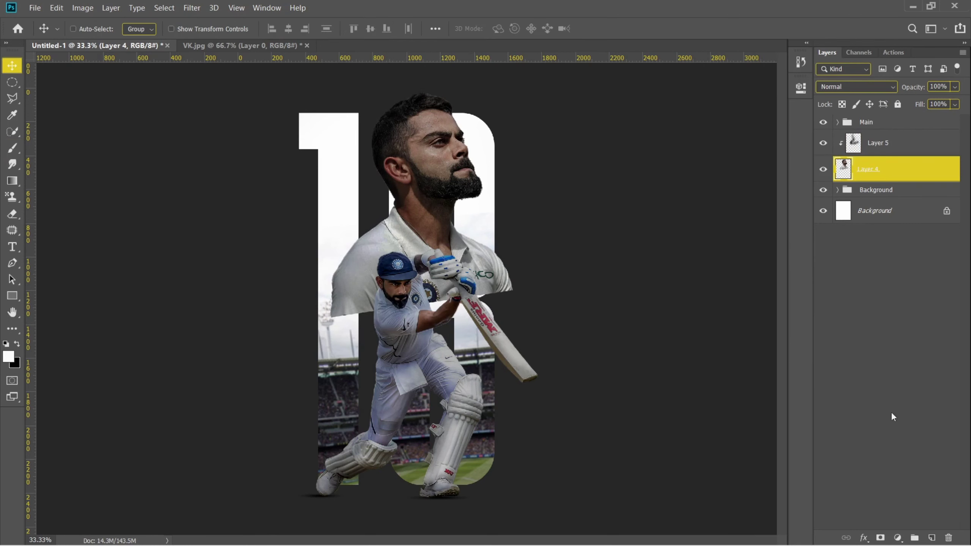
{"action": "left_click", "coordinate": [880, 537]}
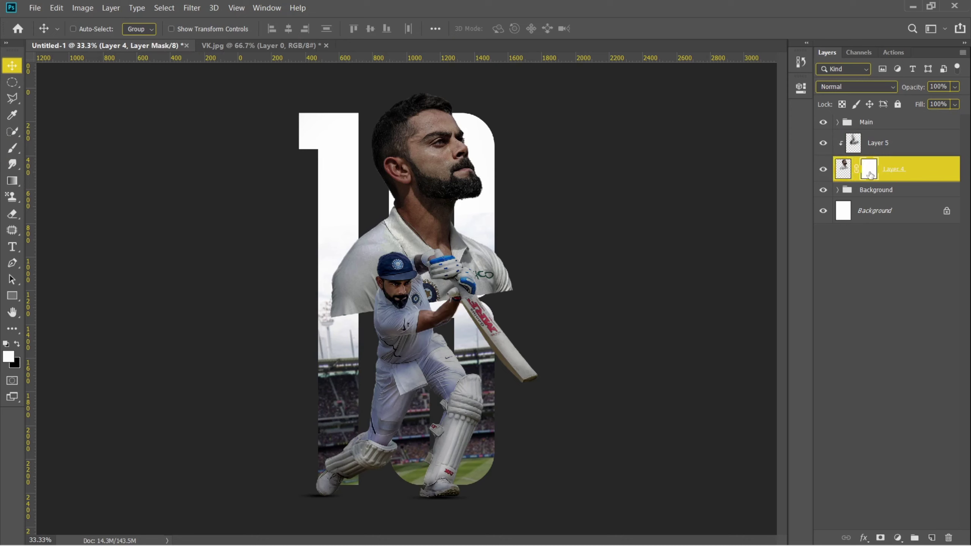
{"action": "left_click", "coordinate": [12, 149]}
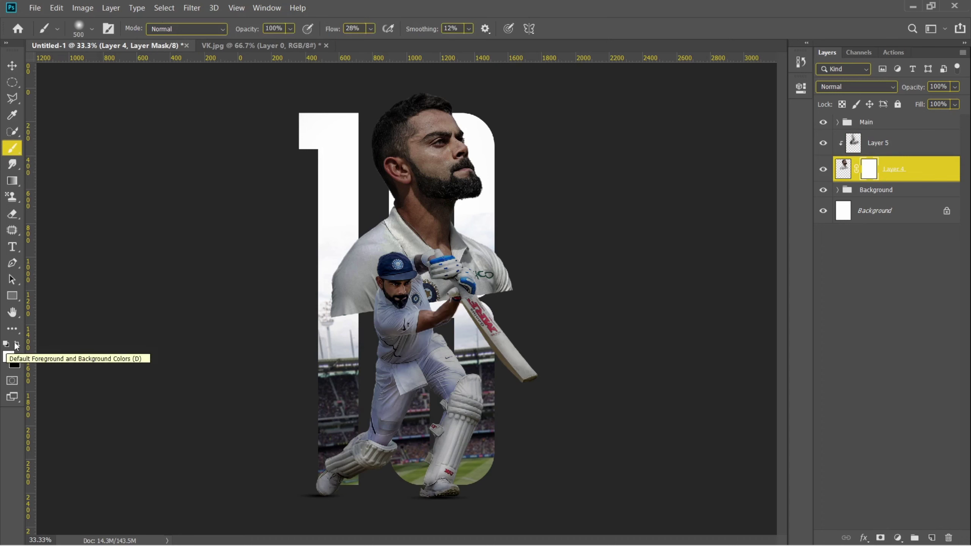
{"action": "left_click", "coordinate": [17, 345]}
{"action": "key", "text": "shift+0"}
{"action": "key", "text": "bracketright"}
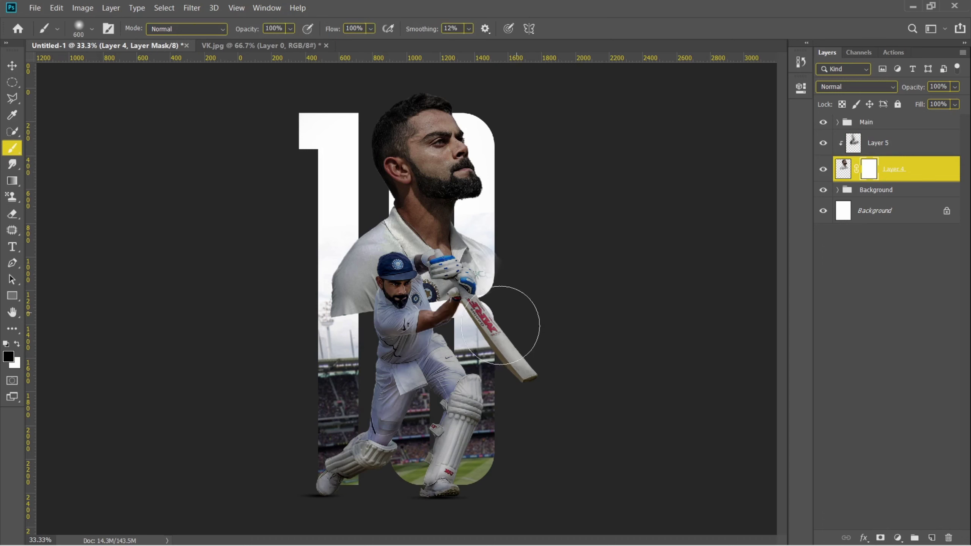
{"action": "left_click_drag", "start_coordinate": [504, 275], "coordinate": [337, 291]}
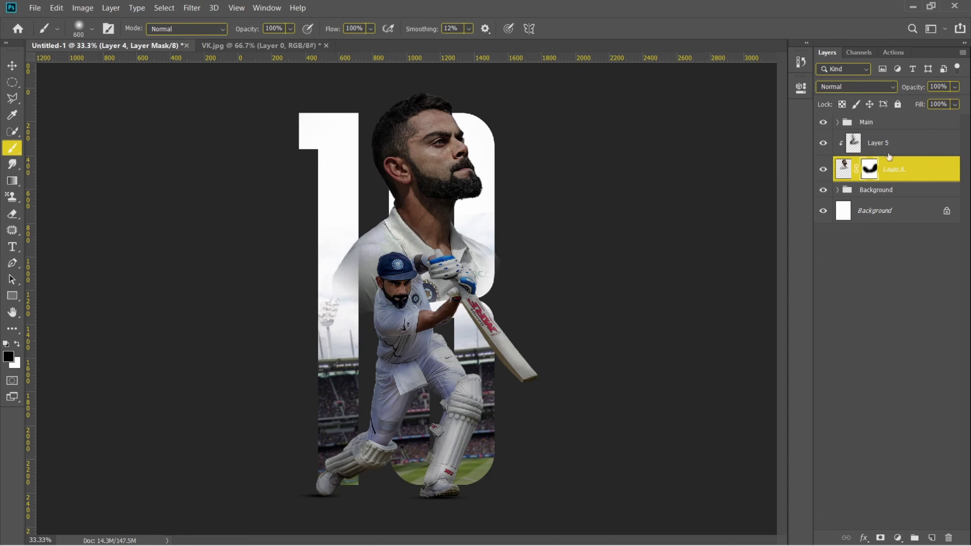
{"action": "right_click", "coordinate": [870, 170]}
{"action": "left_click", "coordinate": [890, 202]}
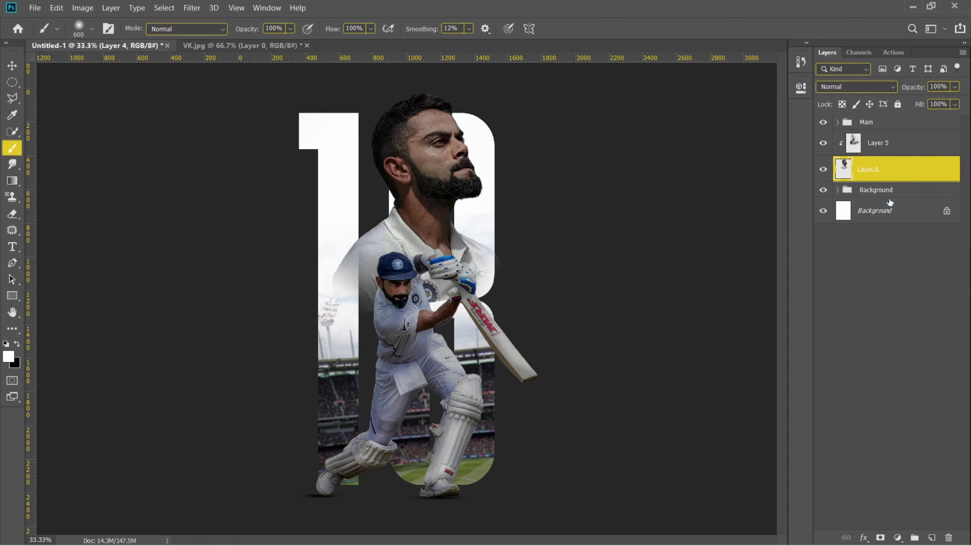
Give Layer 4 a Color Dodge inner shadow in cream f3ecd7 with adjusted distance, choke and size.
{"action": "double_click", "coordinate": [924, 181]}
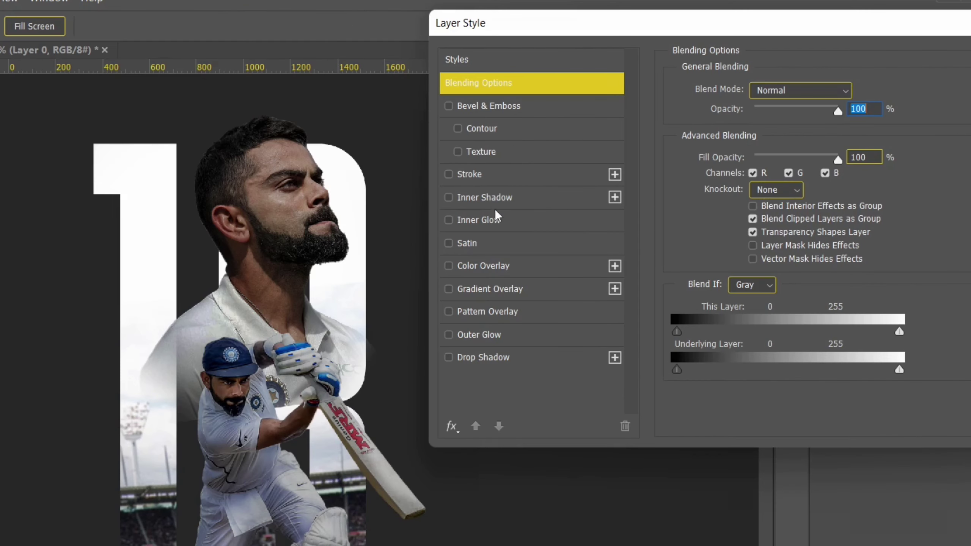
{"action": "left_click", "coordinate": [511, 196]}
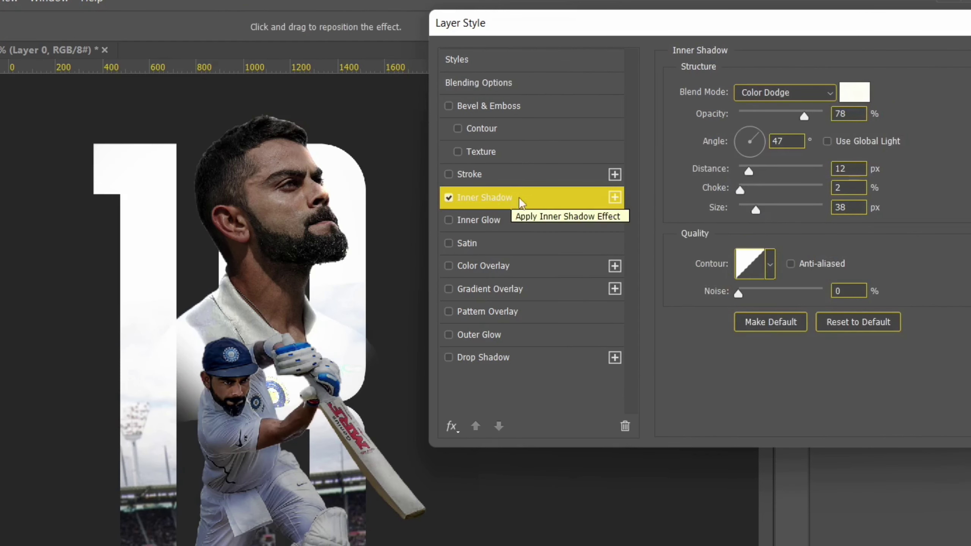
{"action": "left_click", "coordinate": [855, 93]}
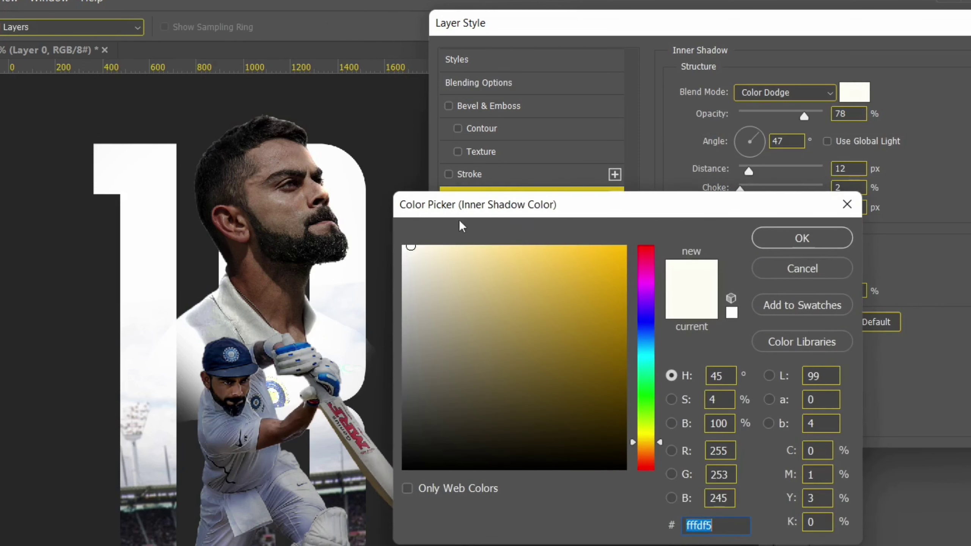
{"action": "left_click_drag", "start_coordinate": [413, 250], "coordinate": [427, 256]}
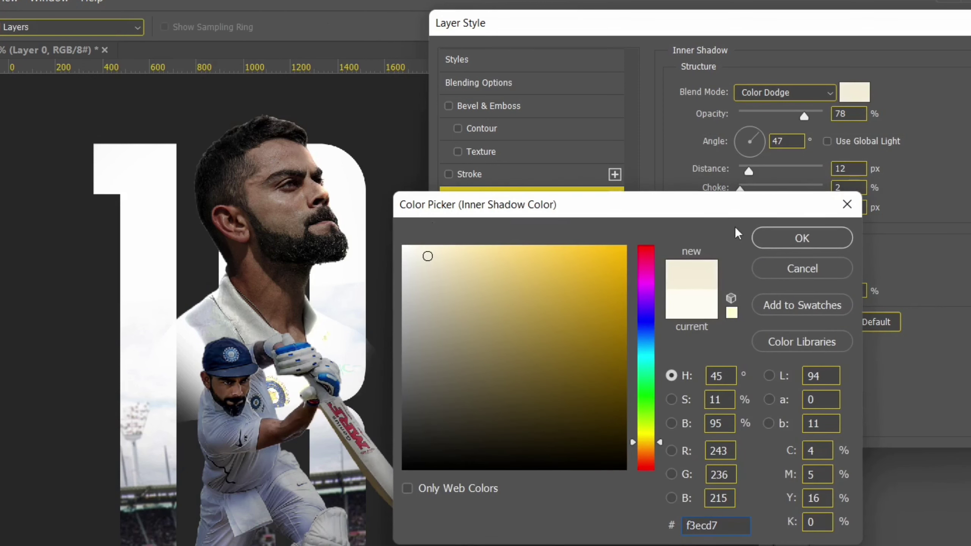
{"action": "left_click", "coordinate": [781, 237]}
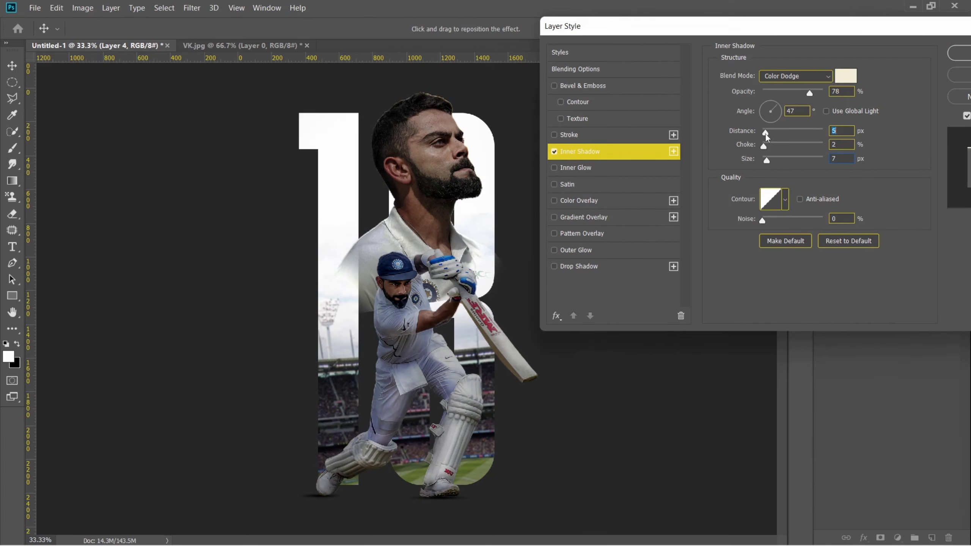
{"action": "mouse_move", "coordinate": [765, 133]}
{"action": "left_mouse_down"}
{"action": "mouse_move", "coordinate": [762, 145]}
{"action": "mouse_move", "coordinate": [787, 158]}
{"action": "mouse_move", "coordinate": [777, 160]}
{"action": "mouse_move", "coordinate": [771, 132]}
{"action": "left_mouse_up"}
{"action": "left_click", "coordinate": [917, 58]}
Add a new empty layer clipped to the portrait.
{"action": "key", "text": "b"}
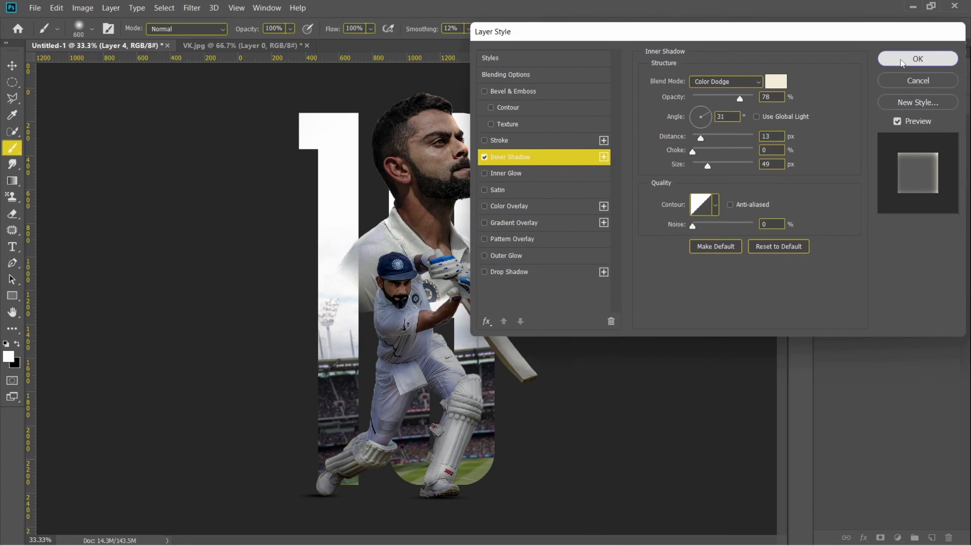
{"action": "key", "text": "ctrl+shift+alt+n"}
{"action": "key", "text": "ctrl+alt+g"}
Add a new Layer 6 clipped to the portrait and set it to Screen blending.
{"action": "left_click", "coordinate": [931, 537]}
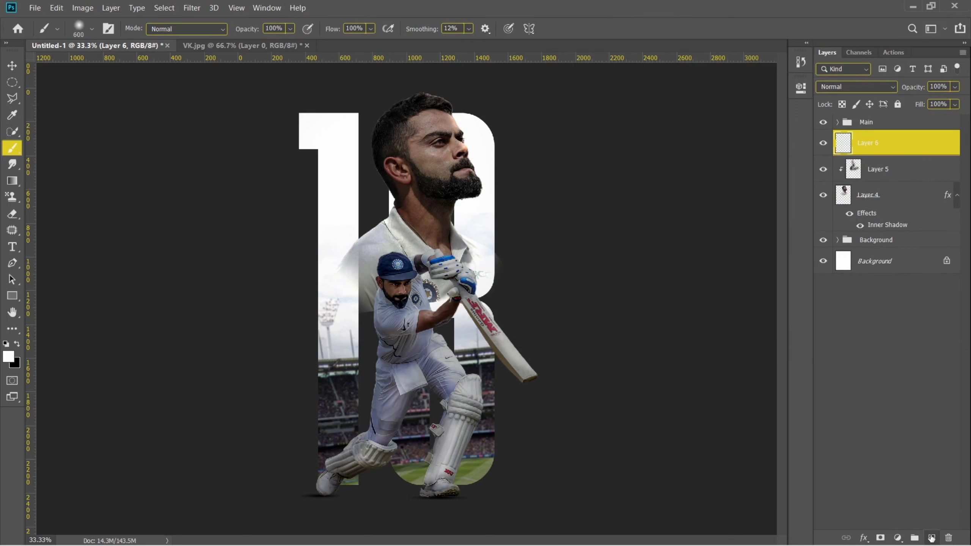
{"action": "right_click", "coordinate": [912, 142]}
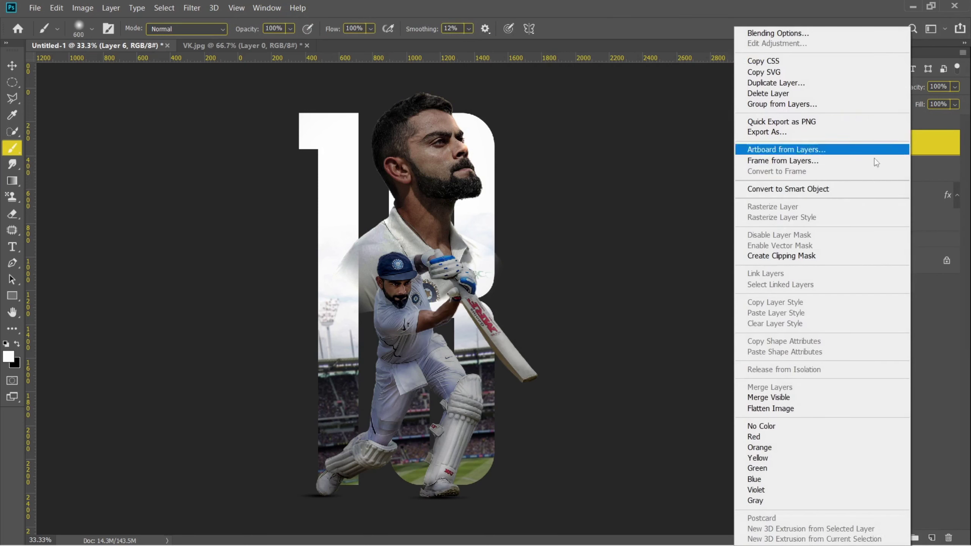
{"action": "left_click", "coordinate": [803, 254]}
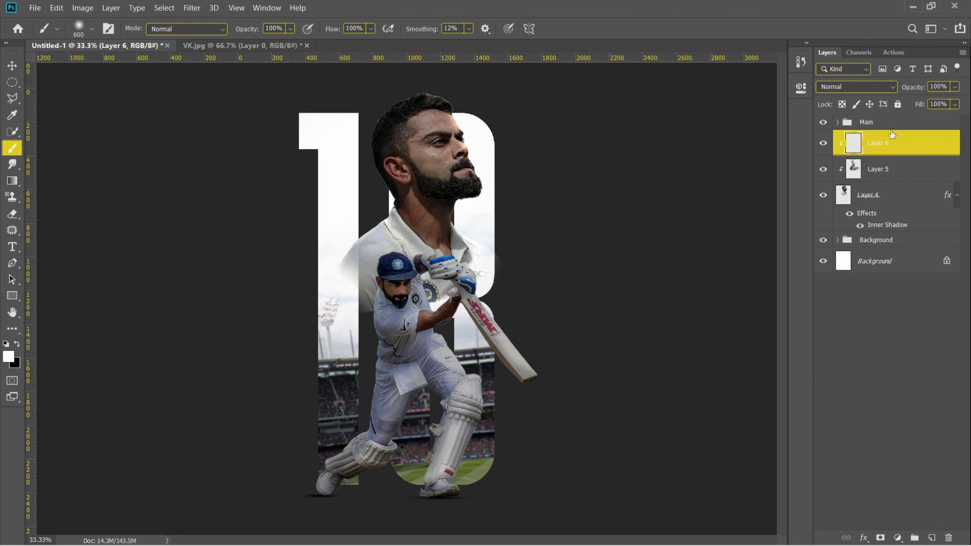
{"action": "left_click", "coordinate": [841, 89]}
{"action": "left_click", "coordinate": [745, 235]}
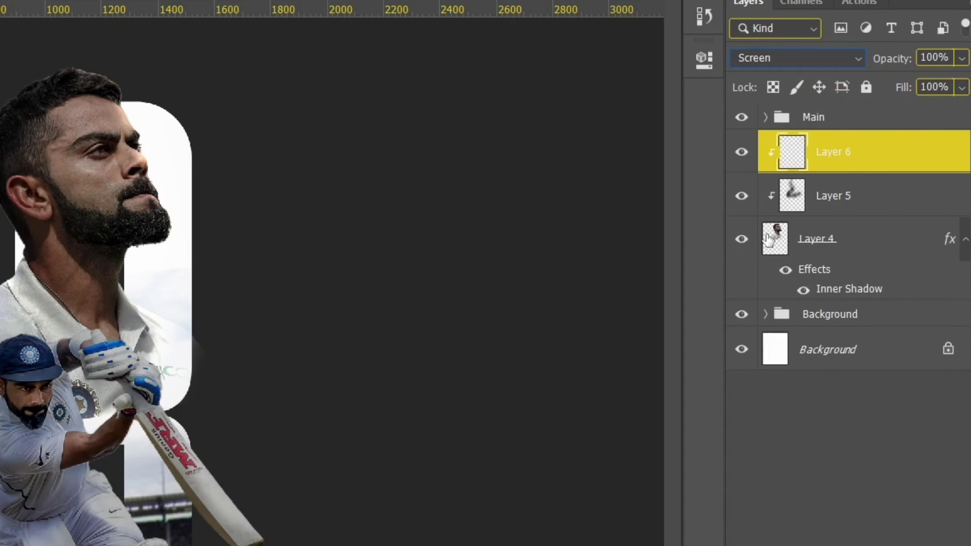
Paint a half-flow white glow over the beard and neck and lower Layer 6 to 81%.
{"action": "left_click_drag", "start_coordinate": [329, 30], "coordinate": [297, 30]}
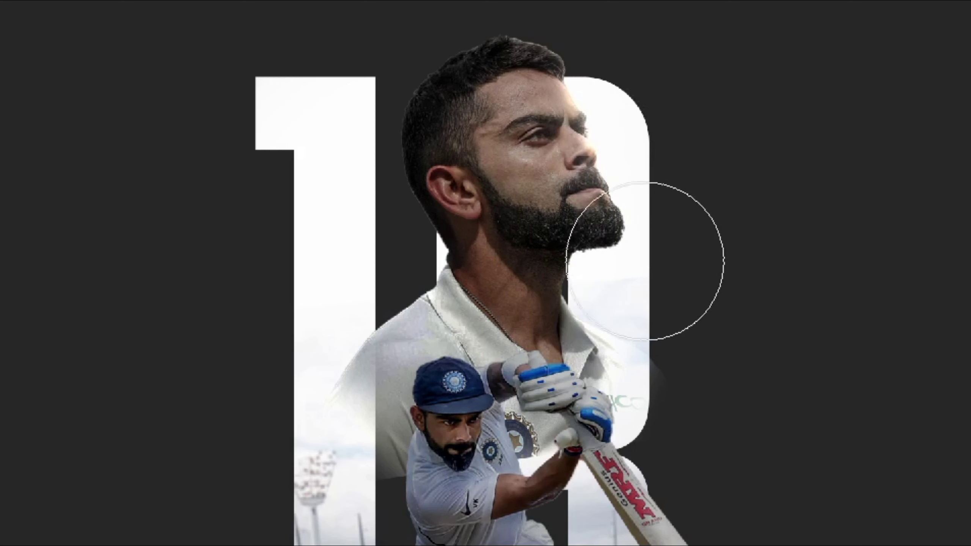
{"action": "left_click", "coordinate": [613, 261]}
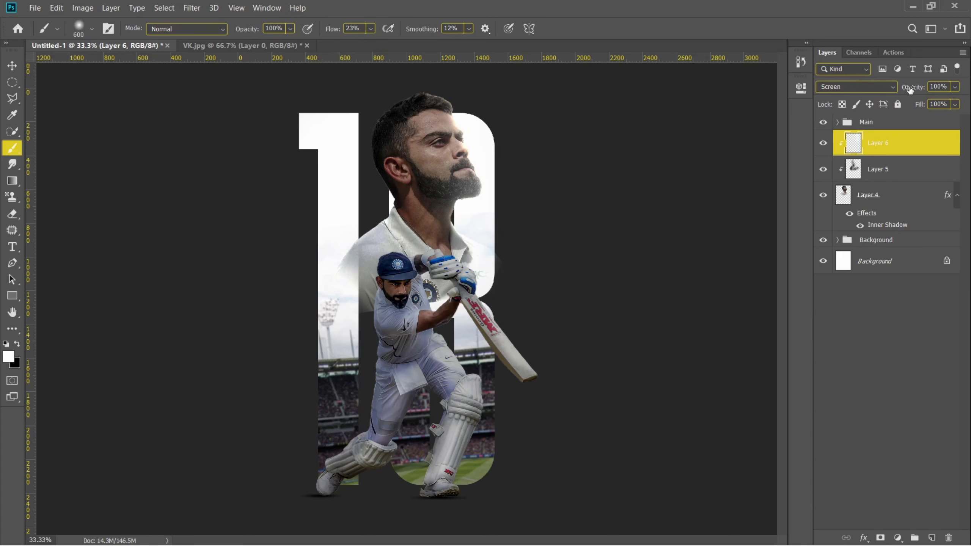
{"action": "left_click_drag", "start_coordinate": [903, 88], "coordinate": [895, 86]}
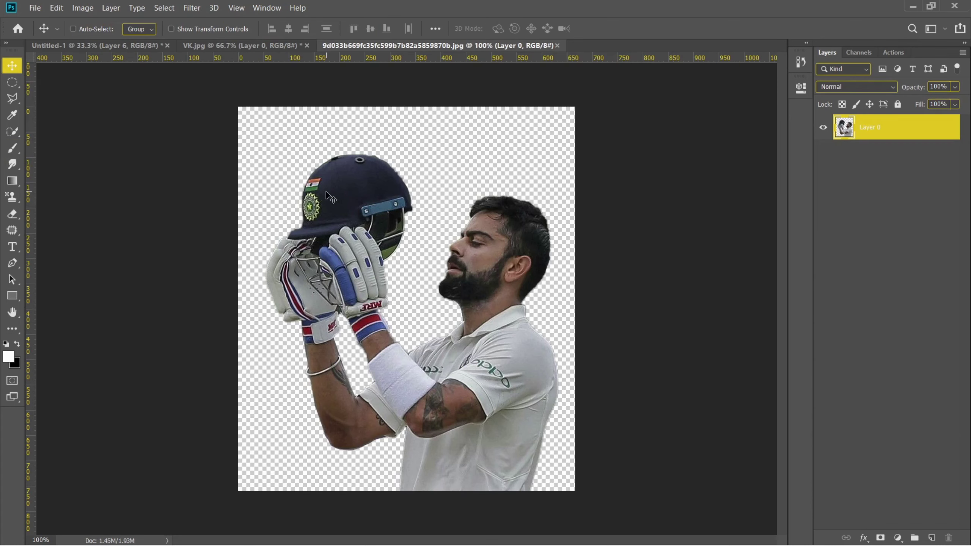
Bring the helmet-holding player into the poster, scaled and tilted left of the batsman.
{"action": "mouse_move", "coordinate": [344, 133]}
{"action": "left_mouse_down"}
{"action": "mouse_move", "coordinate": [62, 44]}
{"action": "mouse_move", "coordinate": [242, 131]}
{"action": "left_mouse_up"}
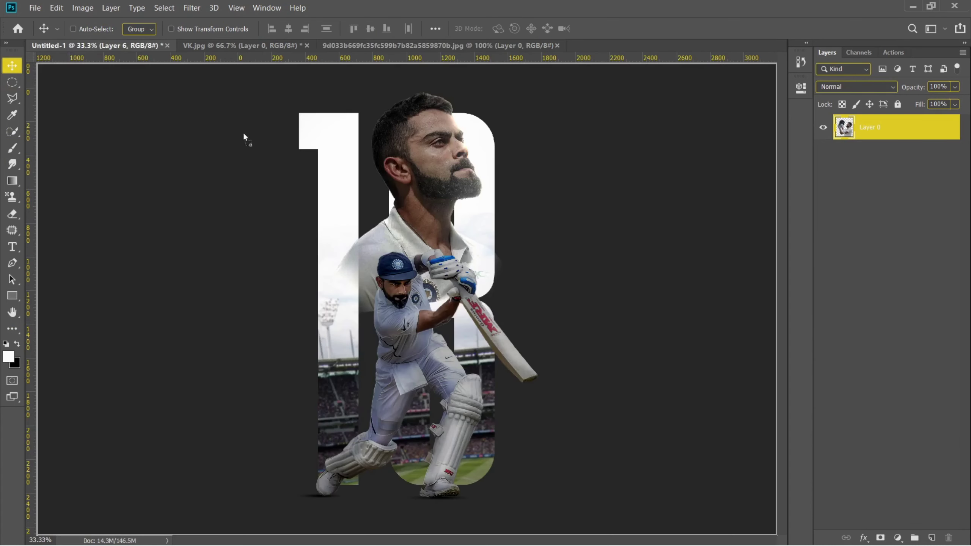
{"action": "mouse_move", "coordinate": [352, 208]}
{"action": "left_mouse_down"}
{"action": "mouse_move", "coordinate": [341, 261]}
{"action": "mouse_move", "coordinate": [384, 319]}
{"action": "left_mouse_up"}
{"action": "key", "text": "ctrl+t"}
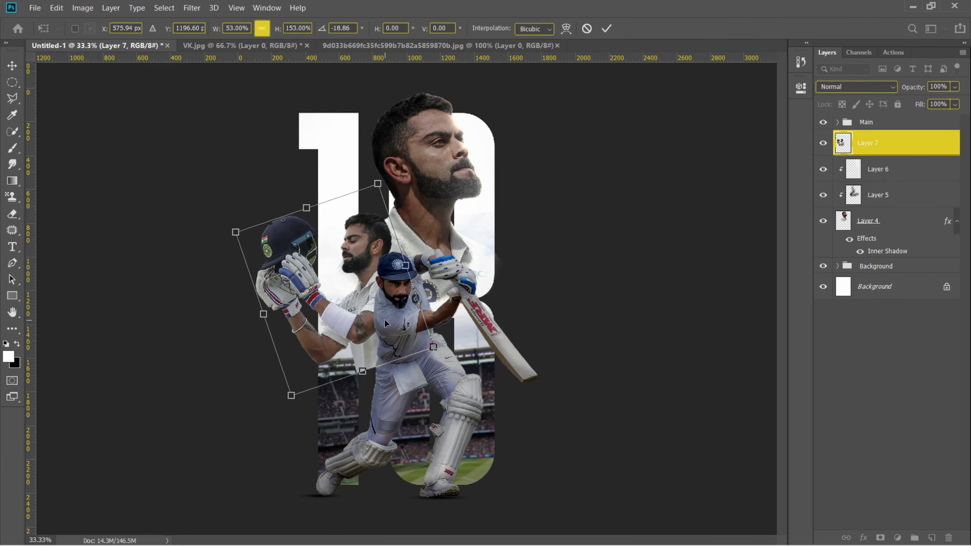
{"action": "key", "text": "Return"}
Smudge and softly shade the shirt's left edge where the two players overlap.
{"action": "key", "text": "ctrl+plus"}
{"action": "key", "text": "b"}
{"action": "left_click", "coordinate": [13, 164]}
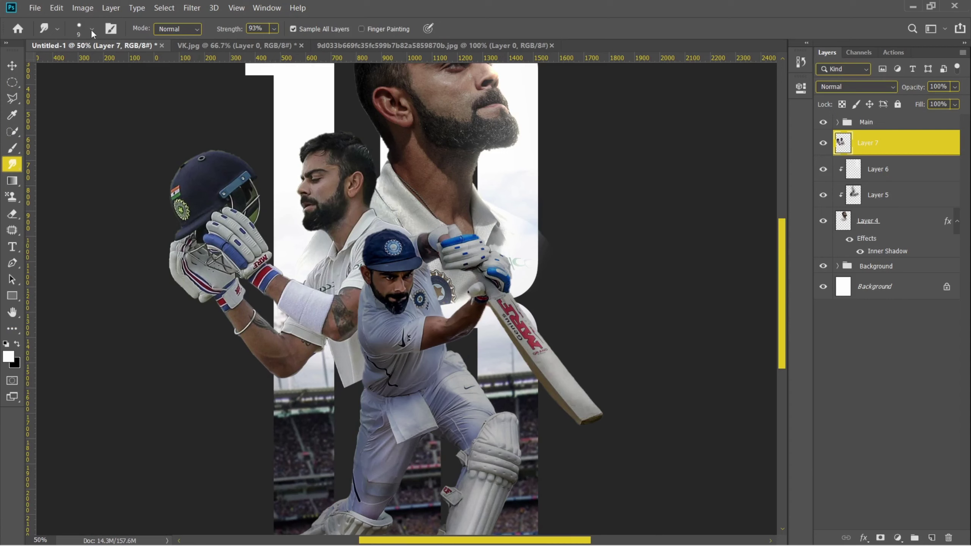
{"action": "left_click", "coordinate": [92, 29]}
{"action": "key", "text": "Escape"}
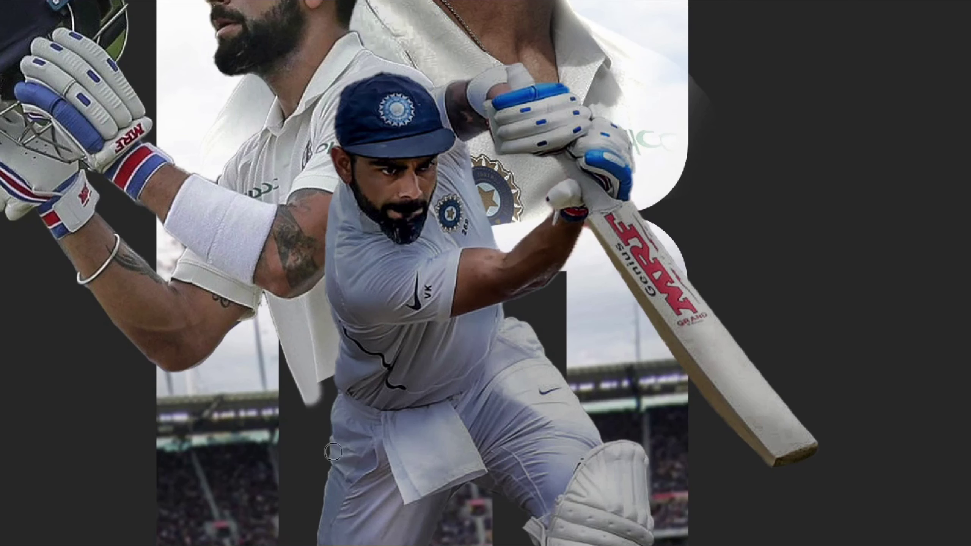
{"action": "left_click_drag", "start_coordinate": [325, 352], "coordinate": [325, 466]}
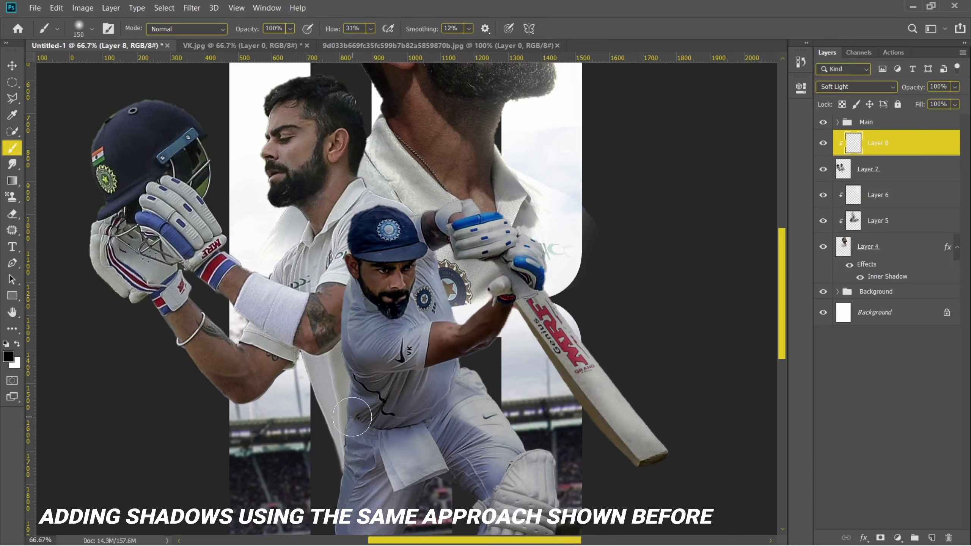
{"action": "left_click_drag", "start_coordinate": [354, 428], "coordinate": [328, 389]}
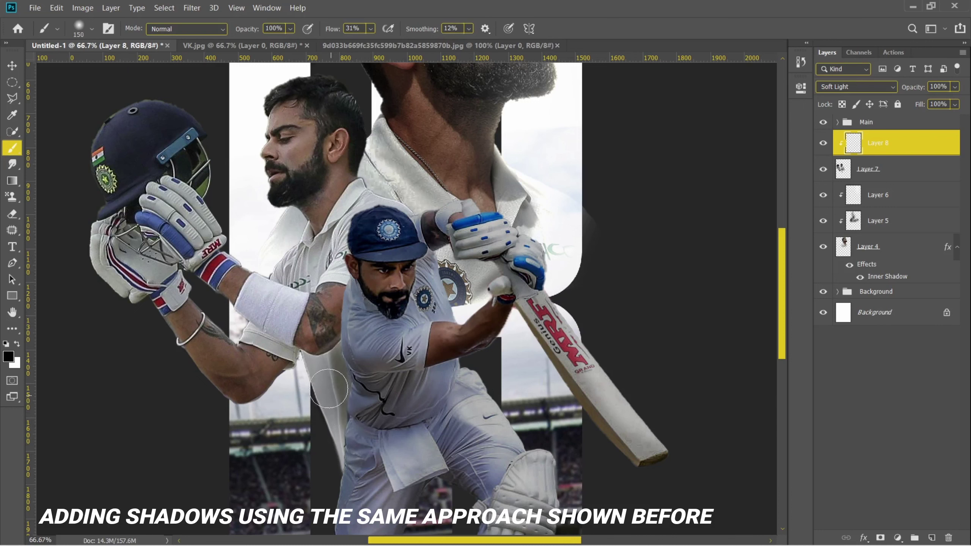
At 13% brush flow, darken the glove, helmet and forearm with soft black shadows.
{"action": "key", "text": "shift+1"}
{"action": "key", "text": "shift+3"}
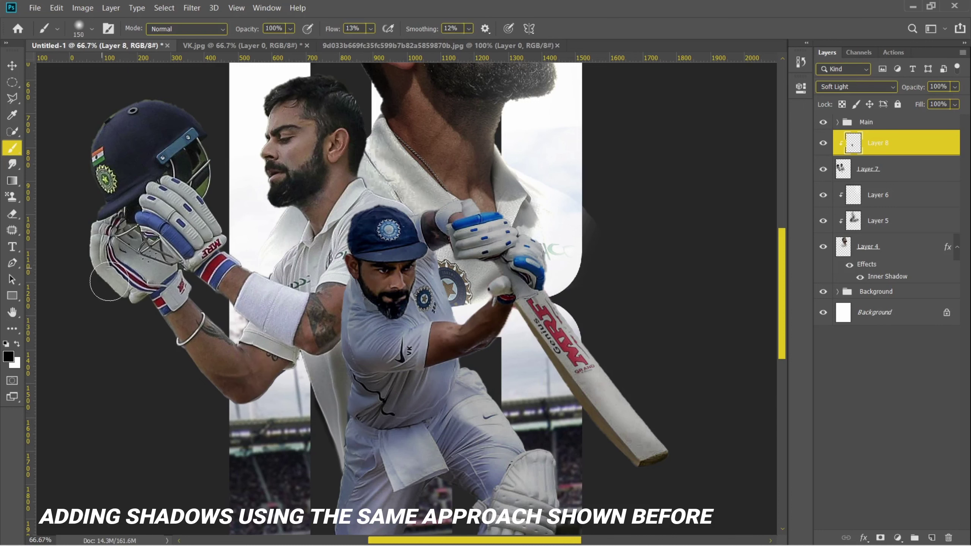
{"action": "left_click_drag", "start_coordinate": [108, 282], "coordinate": [141, 98]}
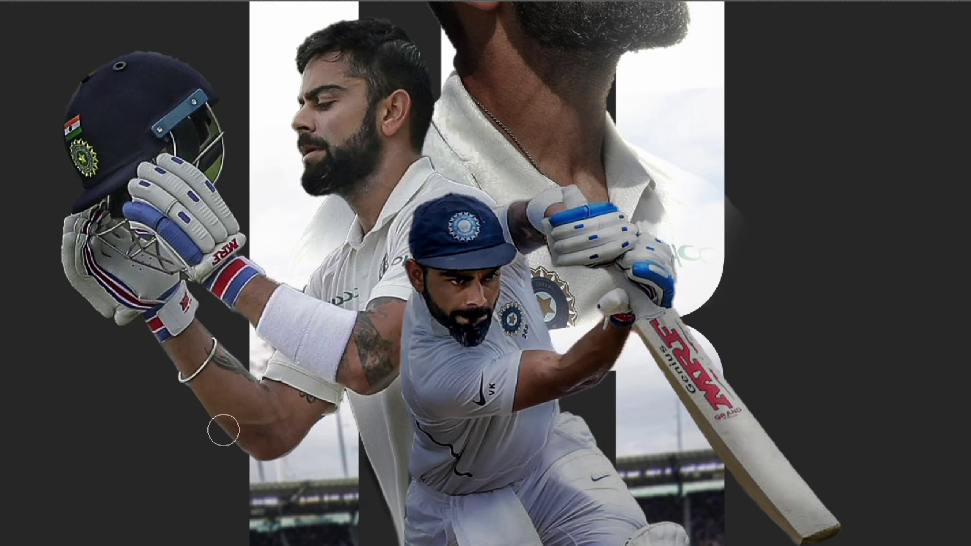
{"action": "mouse_move", "coordinate": [221, 426]}
{"action": "left_mouse_down"}
{"action": "mouse_move", "coordinate": [232, 283]}
{"action": "mouse_move", "coordinate": [283, 344]}
{"action": "mouse_move", "coordinate": [300, 405]}
{"action": "left_mouse_up"}
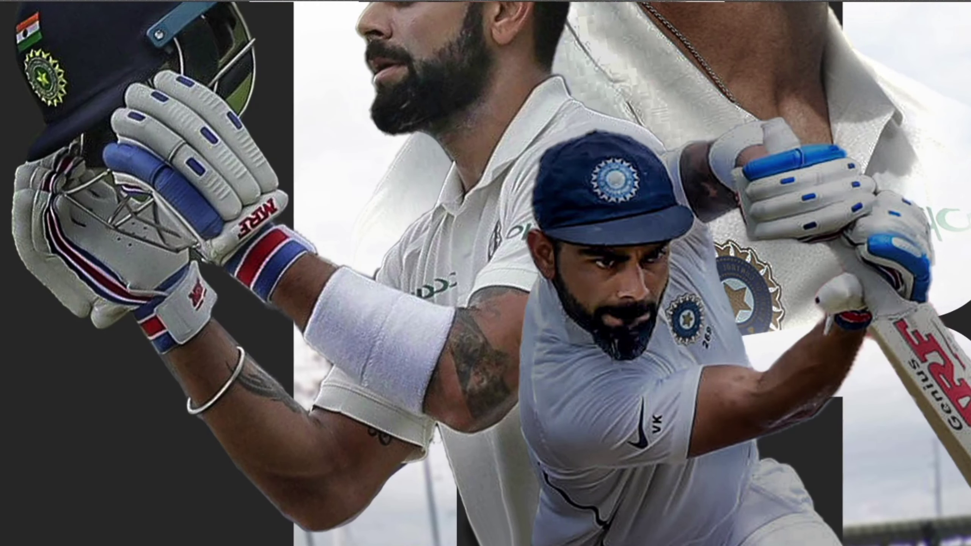
{"action": "left_click_drag", "start_coordinate": [207, 115], "coordinate": [173, 199]}
{"action": "left_click_drag", "start_coordinate": [127, 168], "coordinate": [214, 253]}
Shade the upper arm, forearm and face, then bring the smoke image in as a new layer.
{"action": "left_click_drag", "start_coordinate": [451, 317], "coordinate": [337, 417]}
{"action": "left_click_drag", "start_coordinate": [145, 283], "coordinate": [255, 442]}
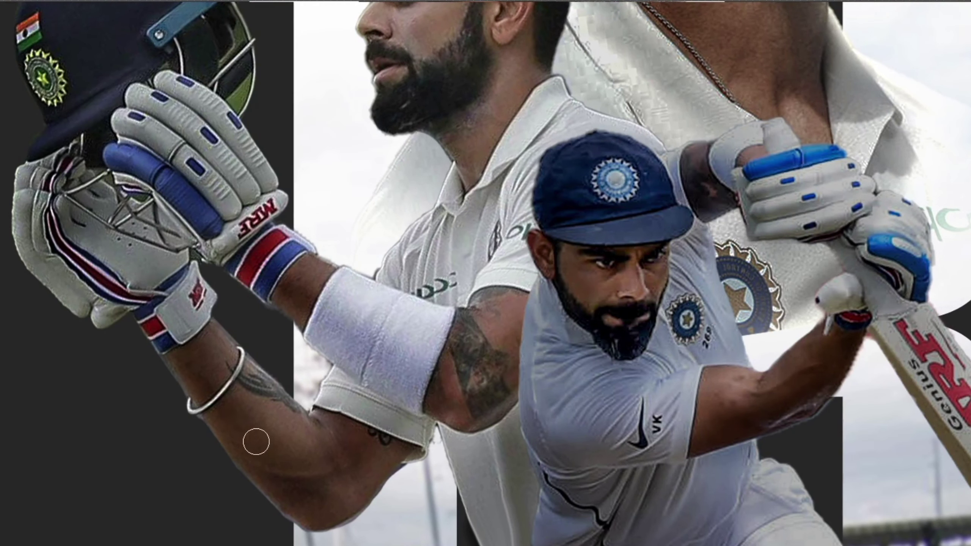
{"action": "scroll", "coordinate": [256, 442], "scroll_direction": "up", "scroll_amount": 1}
{"action": "left_click_drag", "start_coordinate": [458, 421], "coordinate": [504, 172]}
{"action": "scroll", "coordinate": [495, 94], "scroll_direction": "up", "scroll_amount": 5}
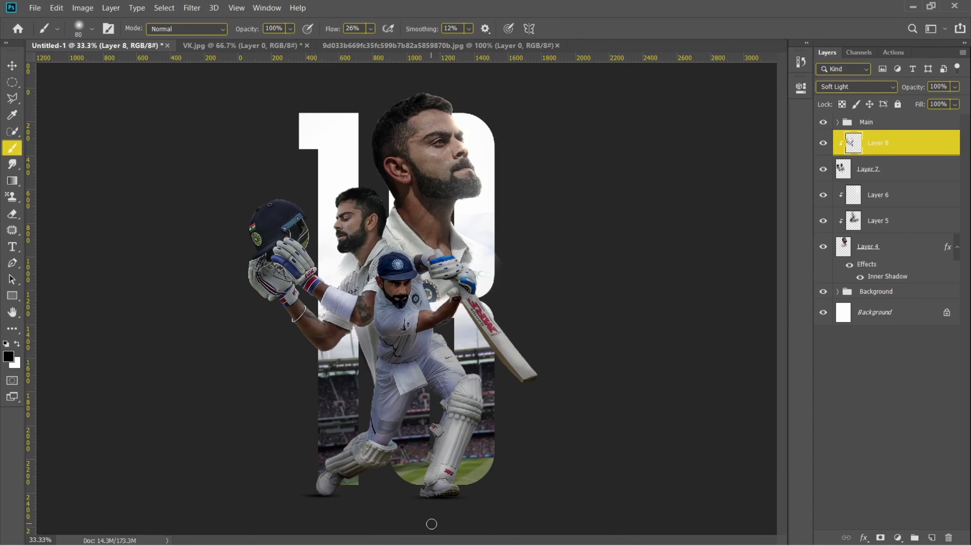
{"action": "left_click_drag", "start_coordinate": [341, 197], "coordinate": [496, 115]}
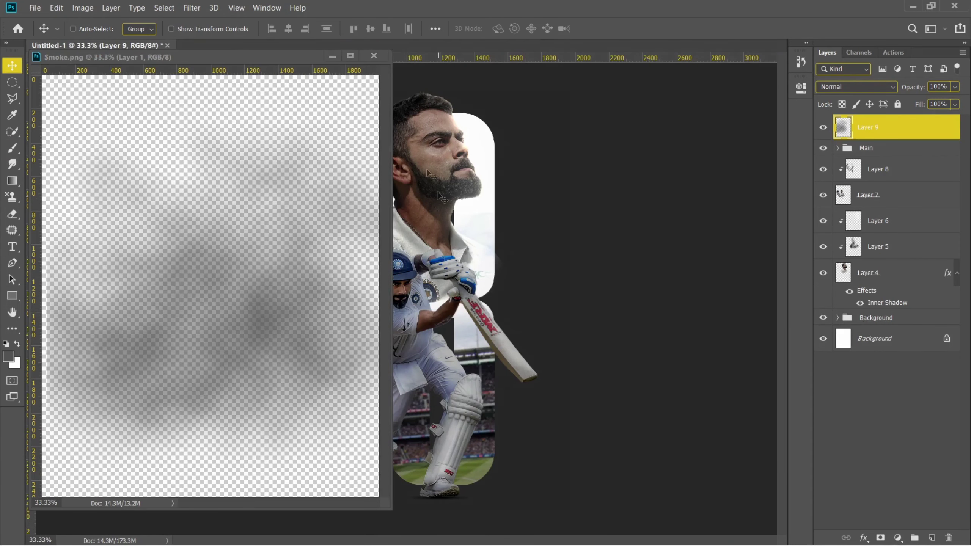
Move the smoke layer beneath the portrait layer and shift it toward the right.
{"action": "left_click", "coordinate": [375, 56]}
{"action": "left_click_drag", "start_coordinate": [904, 128], "coordinate": [892, 309]}
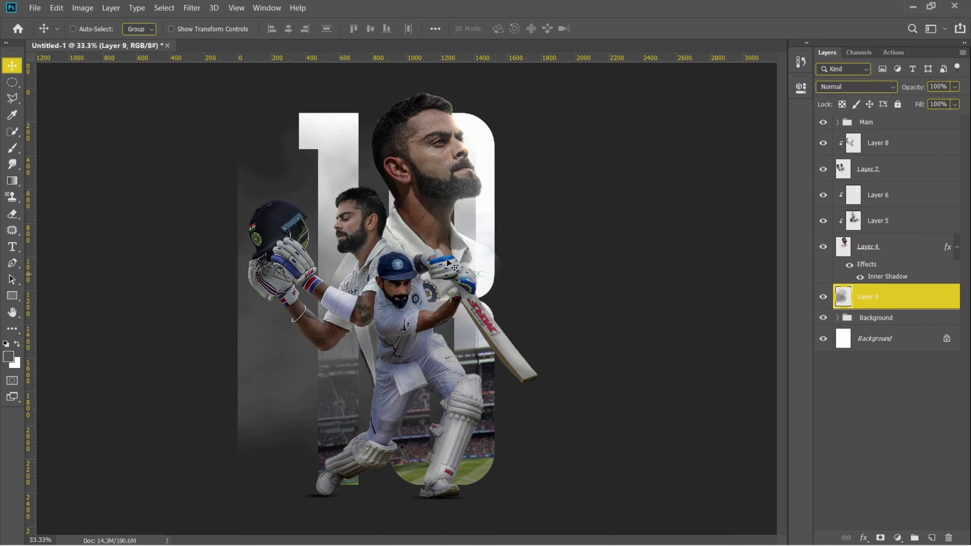
{"action": "left_click_drag", "start_coordinate": [447, 263], "coordinate": [489, 233]}
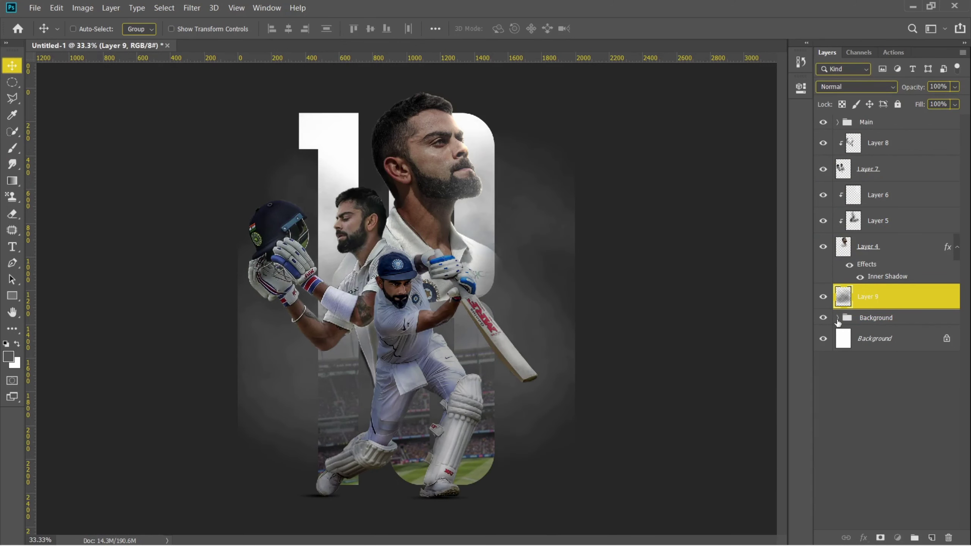
Add a layer mask to the 18 number and paint out the green pitch at its bottom.
{"action": "left_click", "coordinate": [837, 318]}
{"action": "left_click", "coordinate": [904, 394]}
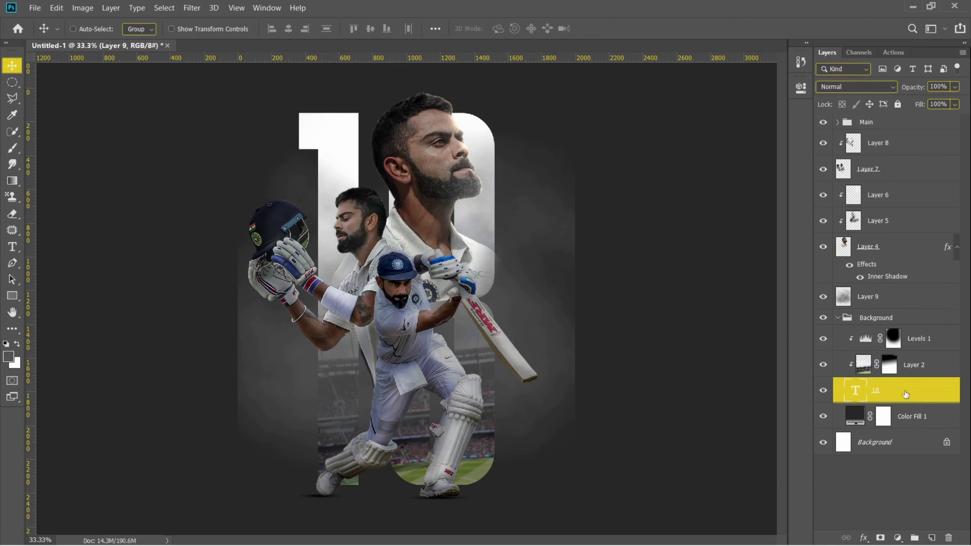
{"action": "left_click", "coordinate": [824, 391]}
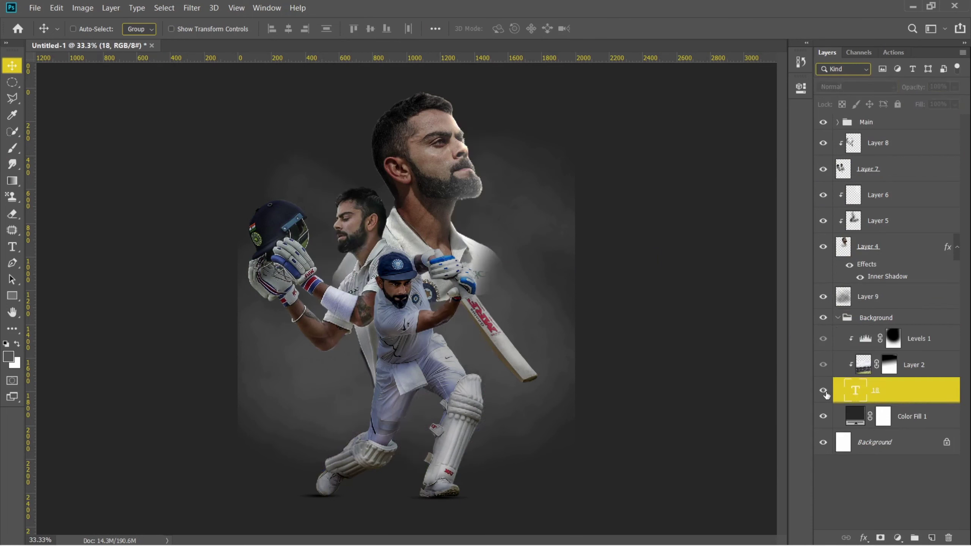
{"action": "left_click", "coordinate": [881, 537]}
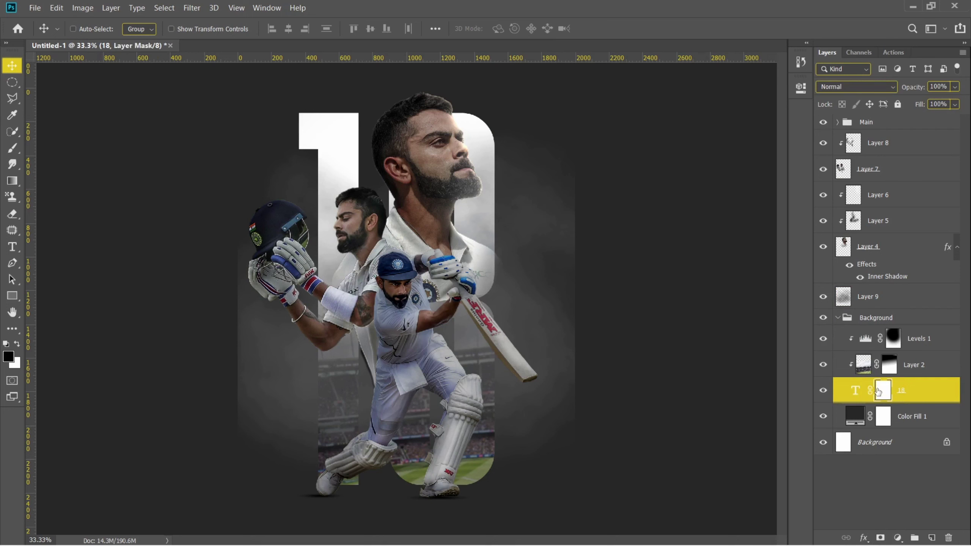
{"action": "key", "text": "b"}
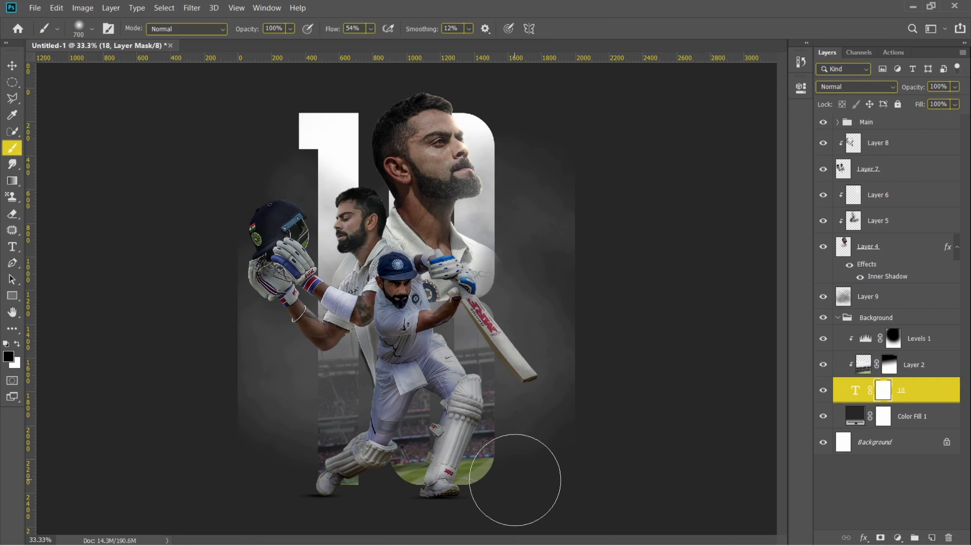
{"action": "mouse_move", "coordinate": [454, 482]}
{"action": "left_mouse_down"}
{"action": "mouse_move", "coordinate": [325, 502]}
{"action": "mouse_move", "coordinate": [342, 495]}
{"action": "left_mouse_up"}
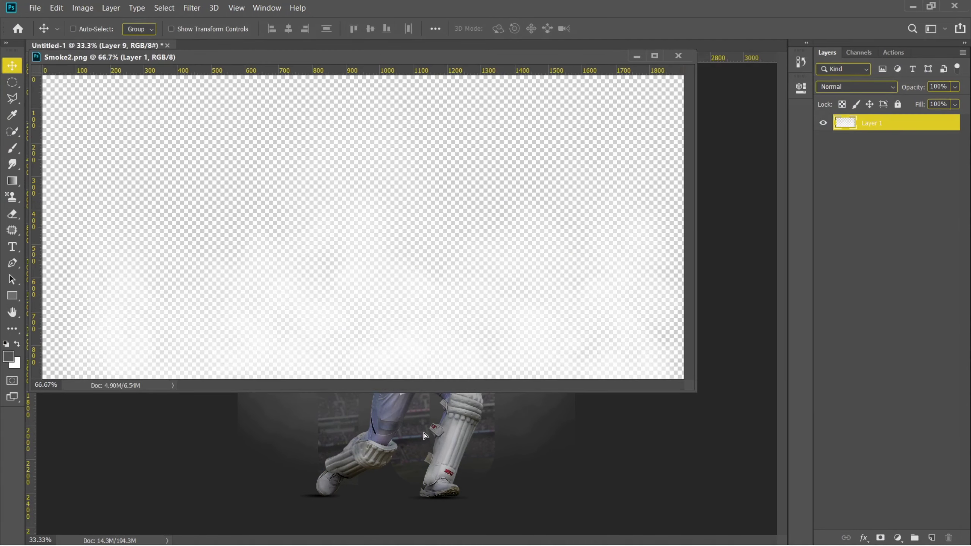
Place Smoke2 across the poster bottom at 27% opacity and add an empty layer above it.
{"action": "left_click", "coordinate": [677, 56]}
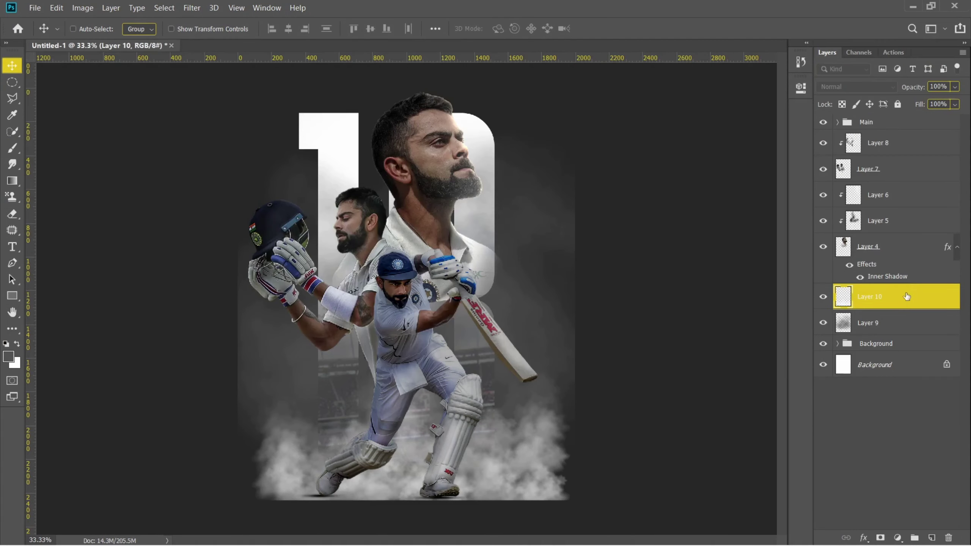
{"action": "key", "text": "ctrl+t"}
{"action": "left_click", "coordinate": [606, 28]}
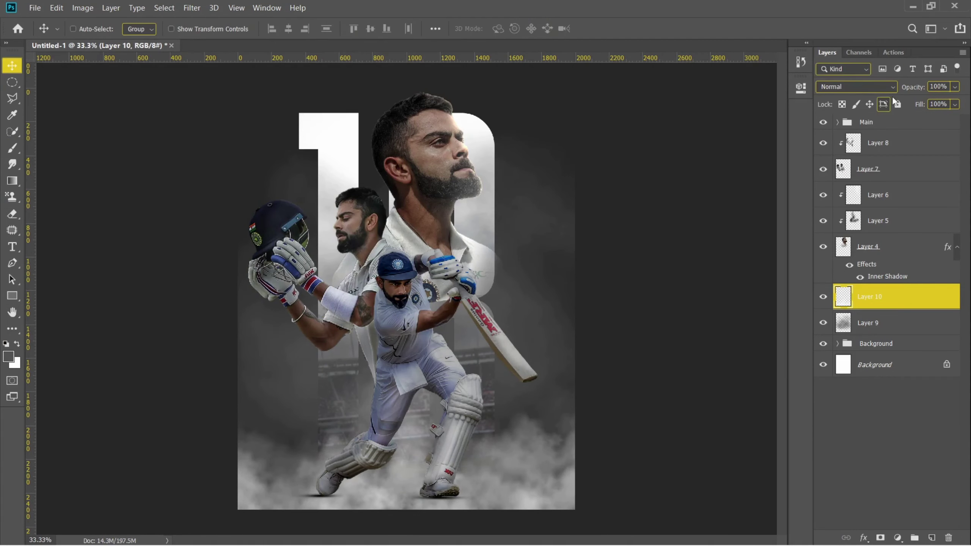
{"action": "left_click_drag", "start_coordinate": [880, 85], "coordinate": [864, 84]}
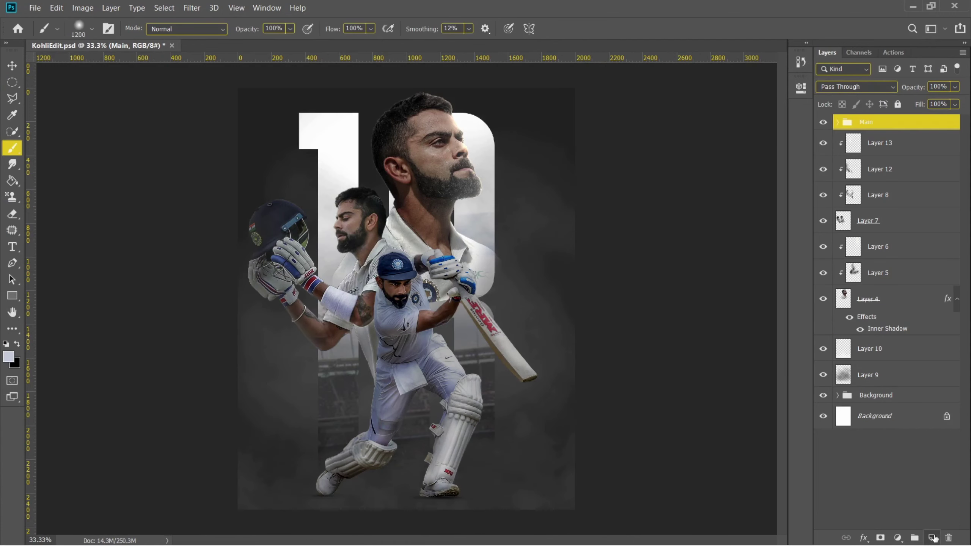
{"action": "left_click", "coordinate": [932, 537]}
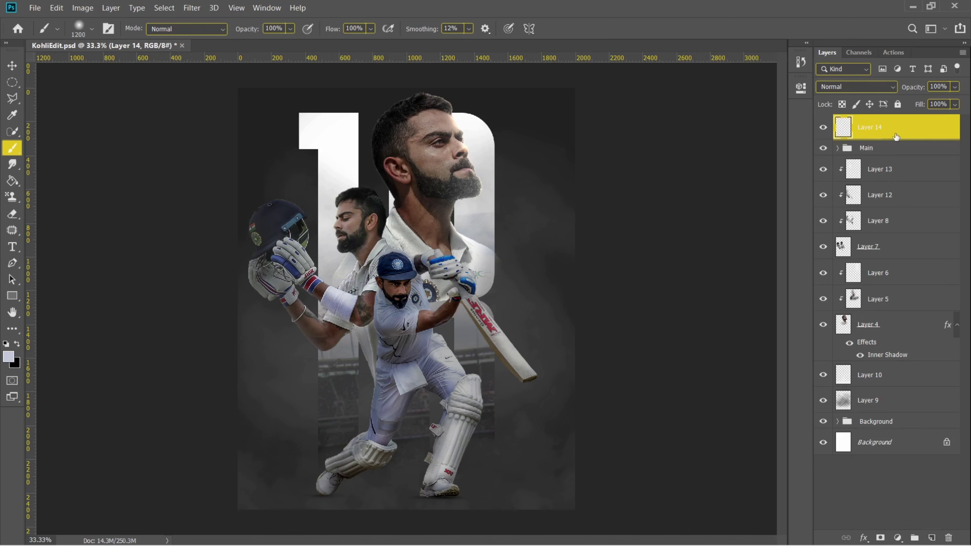
Paint a soft white glow on a Screen layer, then stamp all visible layers into a new one.
{"action": "left_click", "coordinate": [846, 87]}
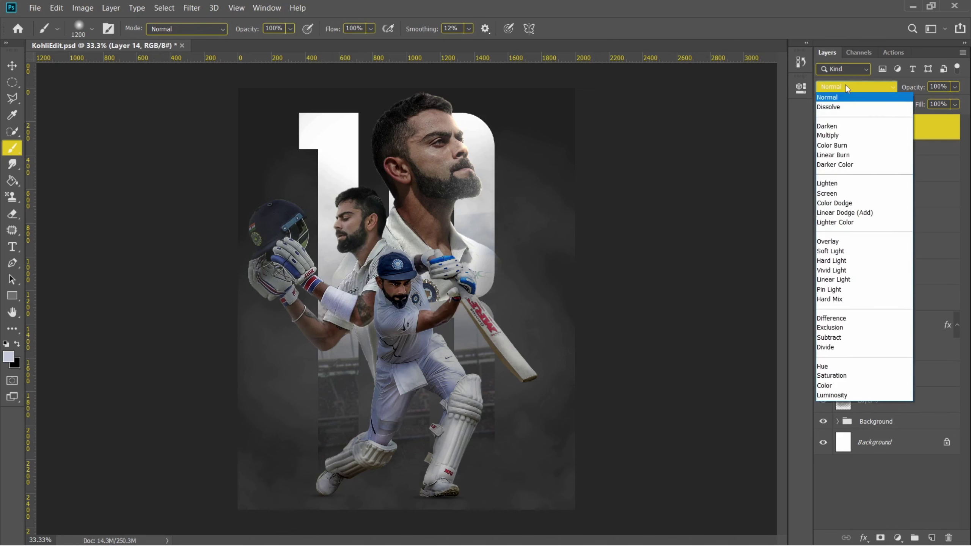
{"action": "left_click", "coordinate": [840, 197]}
{"action": "key", "text": "bracketleft"}
{"action": "key", "text": "bracketleft"}
{"action": "key", "text": "bracketleft"}
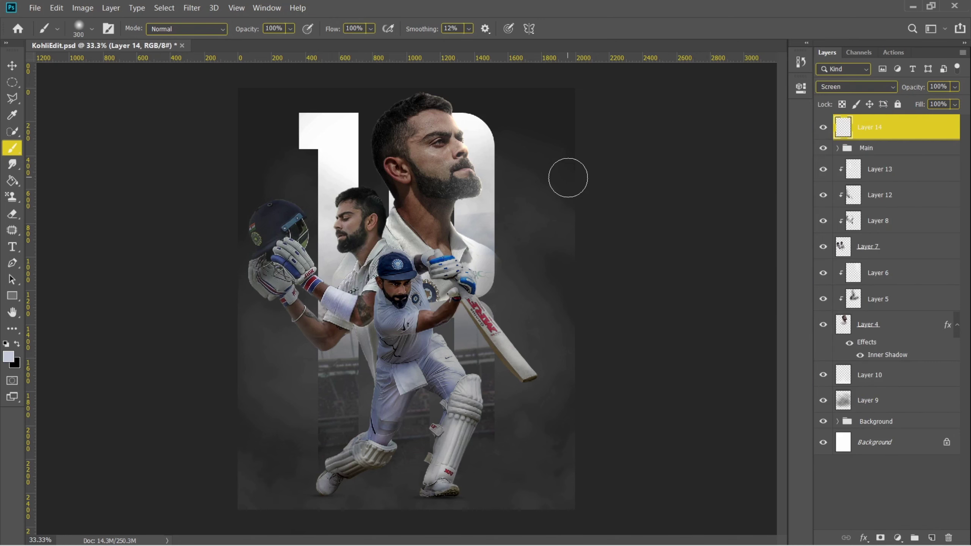
{"action": "left_click", "coordinate": [635, 321]}
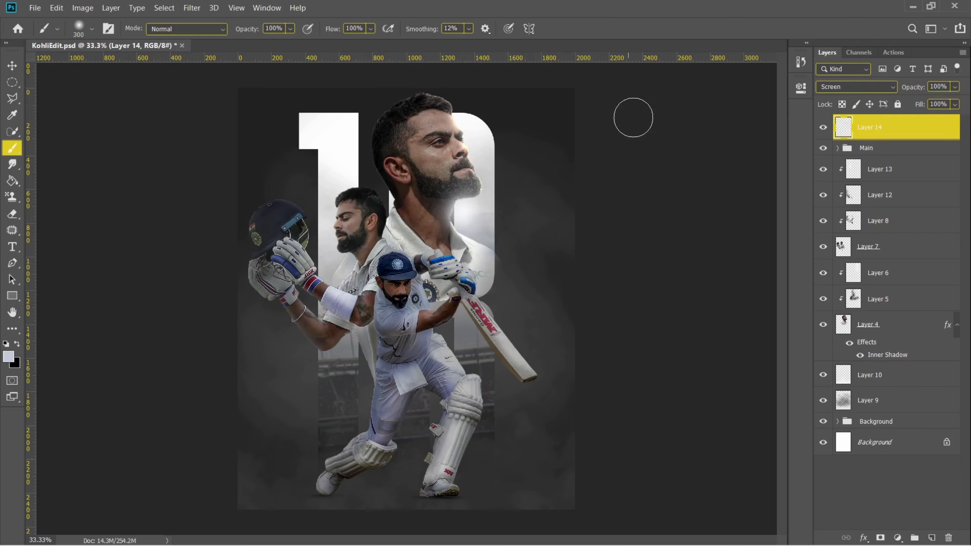
{"action": "key", "text": "ctrl+shift+alt+e"}
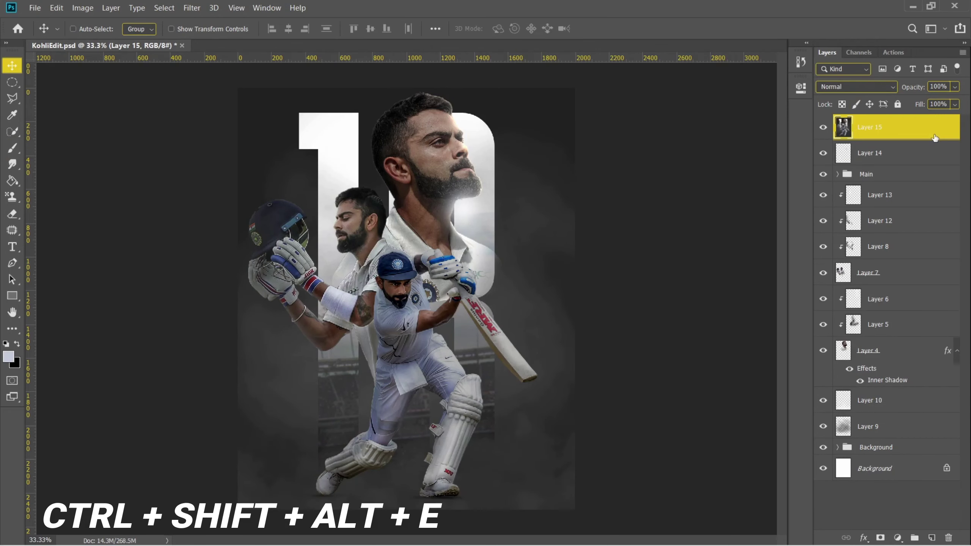
In Camera Raw, set a custom tint, lower exposure and highlights, raise contrast, lift shadows, deepen blacks.
{"action": "left_click", "coordinate": [192, 8]}
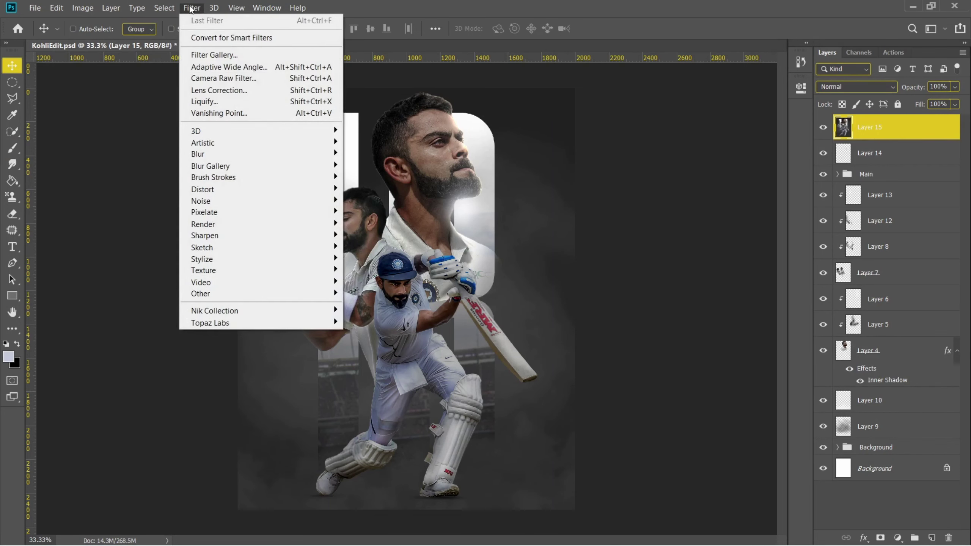
{"action": "left_click", "coordinate": [215, 77]}
{"action": "left_click", "coordinate": [457, 149]}
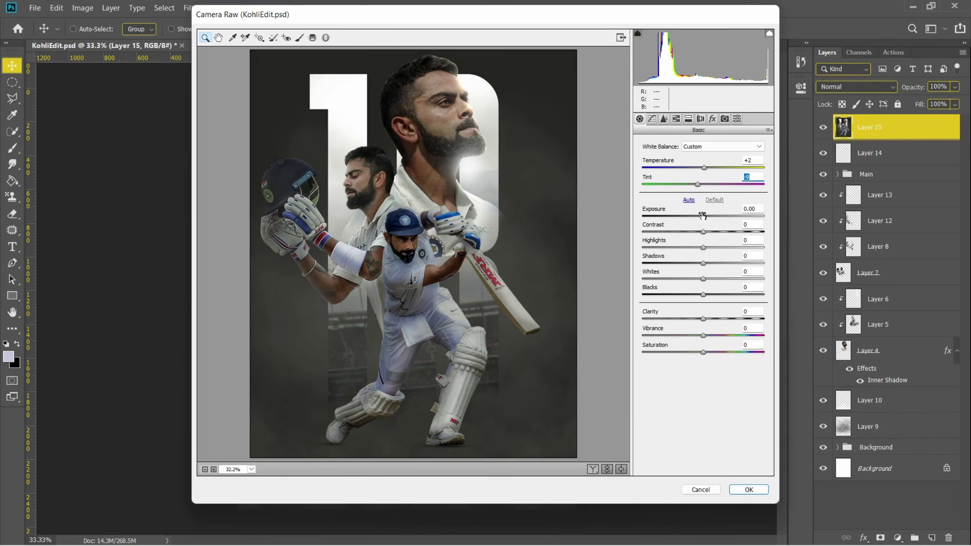
{"action": "mouse_move", "coordinate": [702, 216]}
{"action": "left_mouse_down"}
{"action": "mouse_move", "coordinate": [715, 232]}
{"action": "mouse_move", "coordinate": [680, 246]}
{"action": "mouse_move", "coordinate": [751, 263]}
{"action": "left_mouse_up"}
{"action": "mouse_move", "coordinate": [702, 294]}
{"action": "left_mouse_down"}
{"action": "mouse_move", "coordinate": [666, 294]}
{"action": "mouse_move", "coordinate": [717, 319]}
{"action": "mouse_move", "coordinate": [728, 336]}
{"action": "left_mouse_up"}
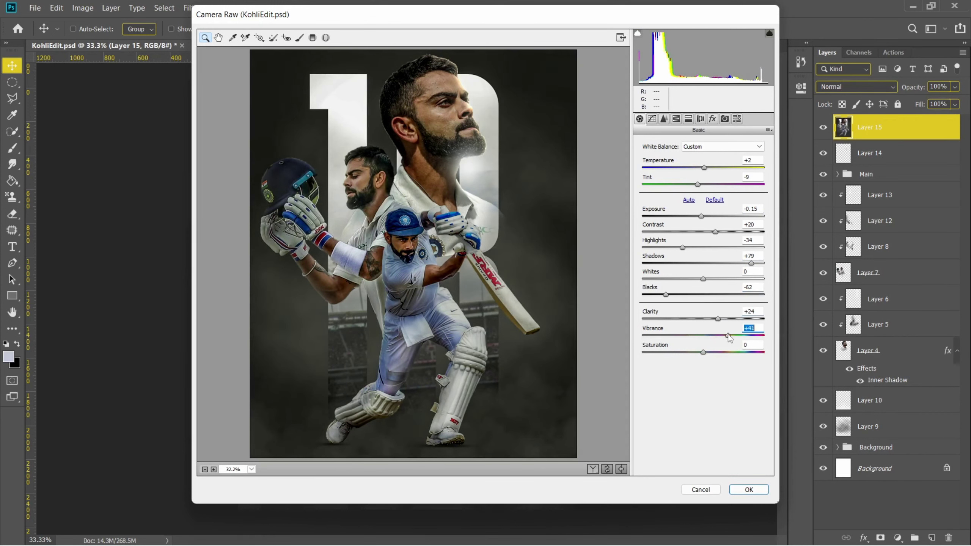
Raise the tone curve's black point and add light luminance noise reduction.
{"action": "left_click", "coordinate": [652, 119]}
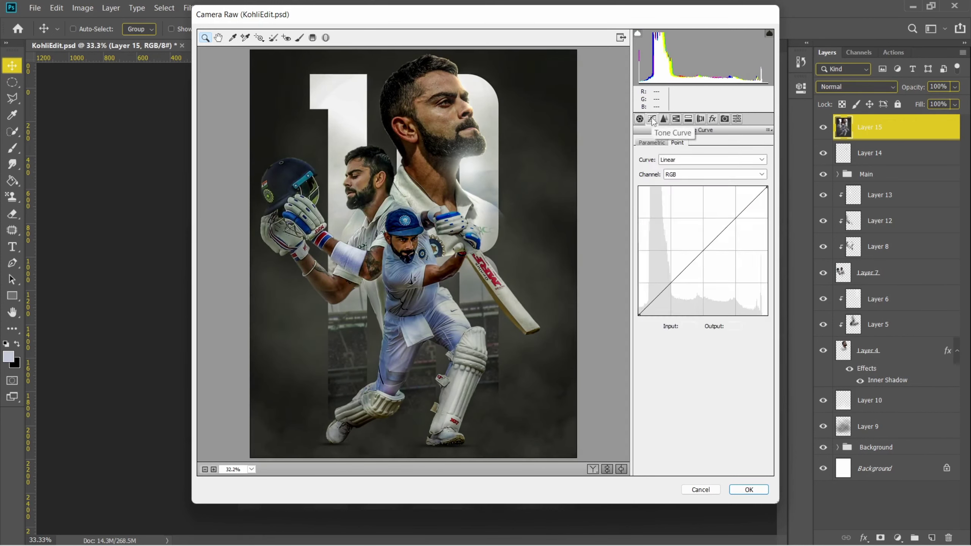
{"action": "left_click_drag", "start_coordinate": [639, 316], "coordinate": [638, 307]}
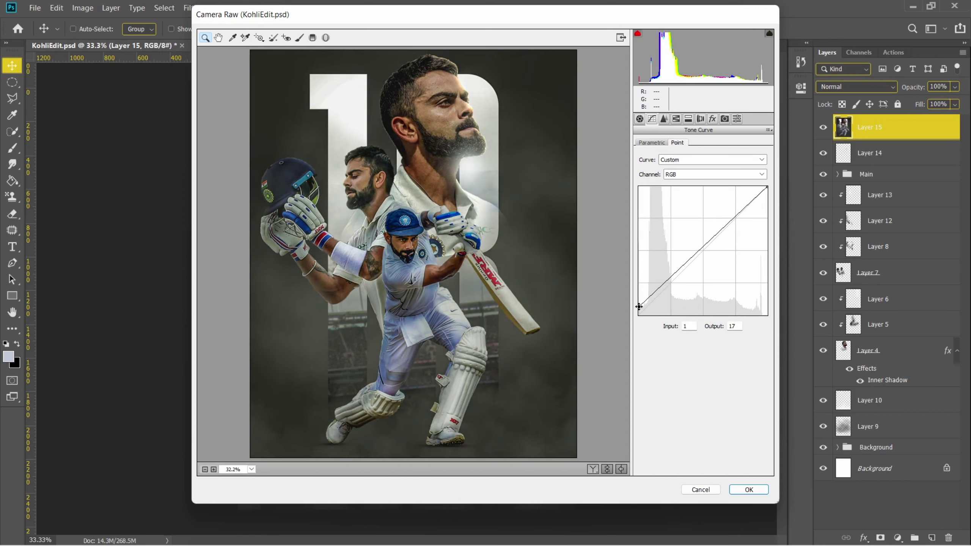
{"action": "left_click", "coordinate": [665, 125]}
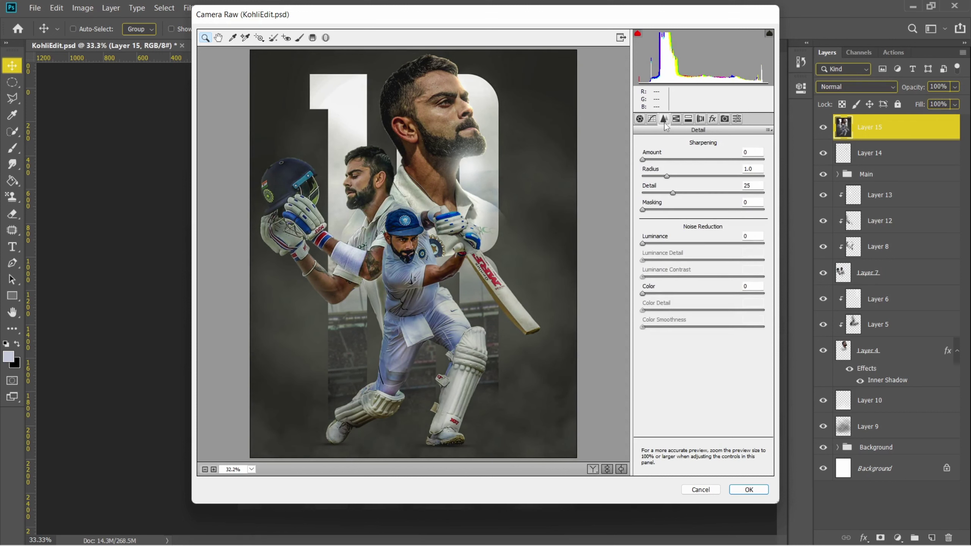
{"action": "left_click_drag", "start_coordinate": [642, 243], "coordinate": [652, 244]}
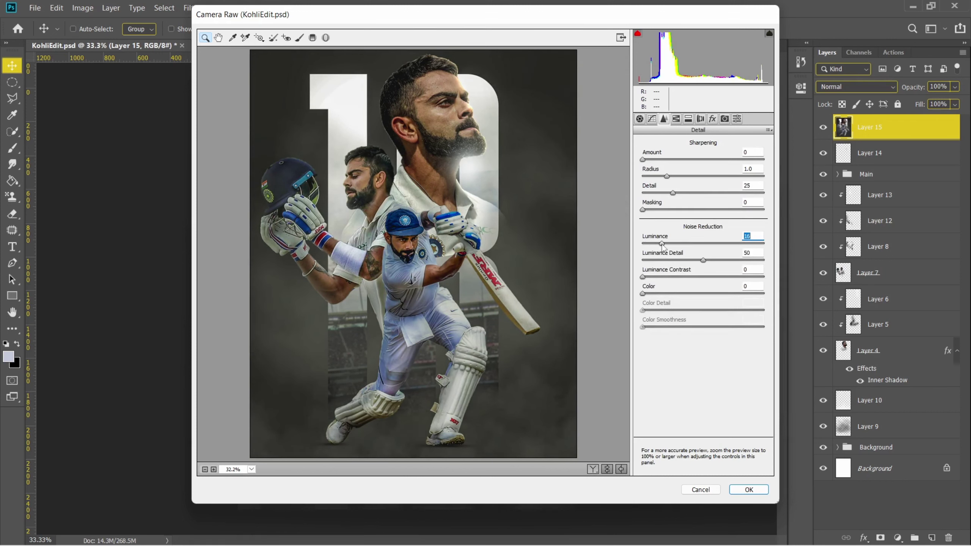
{"action": "left_click", "coordinate": [676, 119]}
{"action": "left_click", "coordinate": [676, 160]}
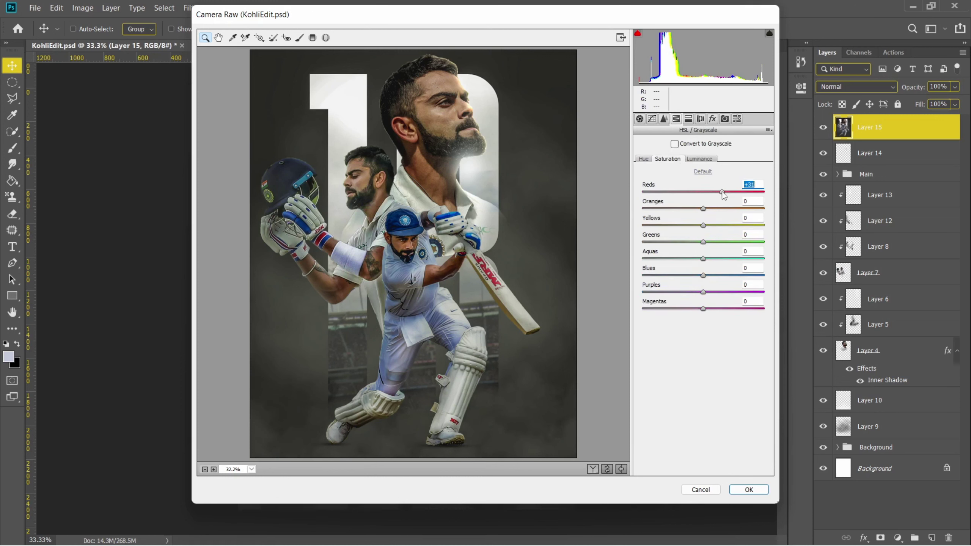
Lower Oranges and Blues saturation and fully desaturate Yellows and Greens/Aquas.
{"action": "left_click_drag", "start_coordinate": [703, 209], "coordinate": [631, 226]}
{"action": "left_click_drag", "start_coordinate": [703, 242], "coordinate": [631, 242]}
{"action": "left_click_drag", "start_coordinate": [703, 259], "coordinate": [631, 259]}
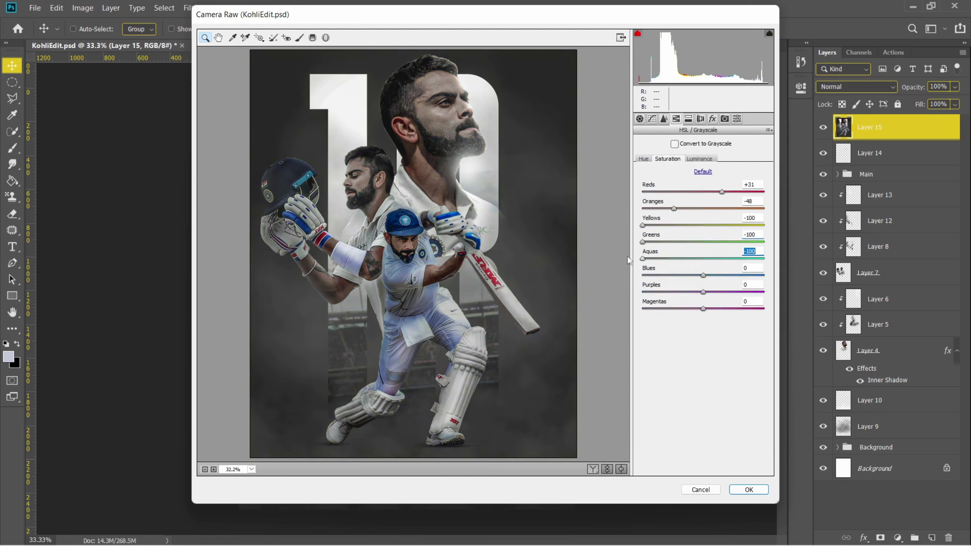
{"action": "mouse_move", "coordinate": [703, 275]}
{"action": "left_mouse_down"}
{"action": "mouse_move", "coordinate": [618, 275]}
{"action": "mouse_move", "coordinate": [712, 271]}
{"action": "mouse_move", "coordinate": [665, 275]}
{"action": "left_mouse_up"}
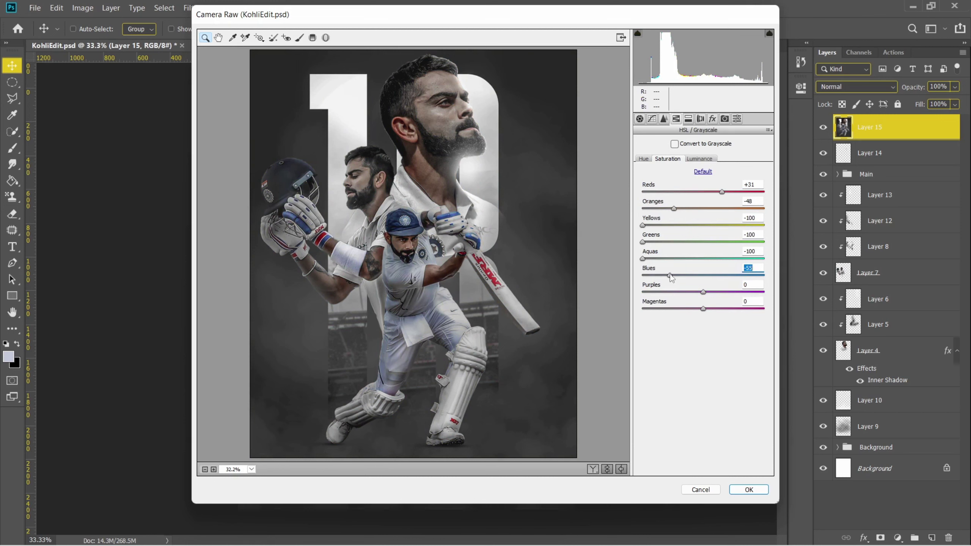
Split-tone the highlights warm and the shadows cool blue.
{"action": "left_click", "coordinate": [688, 119]}
{"action": "mouse_move", "coordinate": [642, 158]}
{"action": "left_mouse_down"}
{"action": "mouse_move", "coordinate": [665, 158]}
{"action": "mouse_move", "coordinate": [657, 176]}
{"action": "left_mouse_up"}
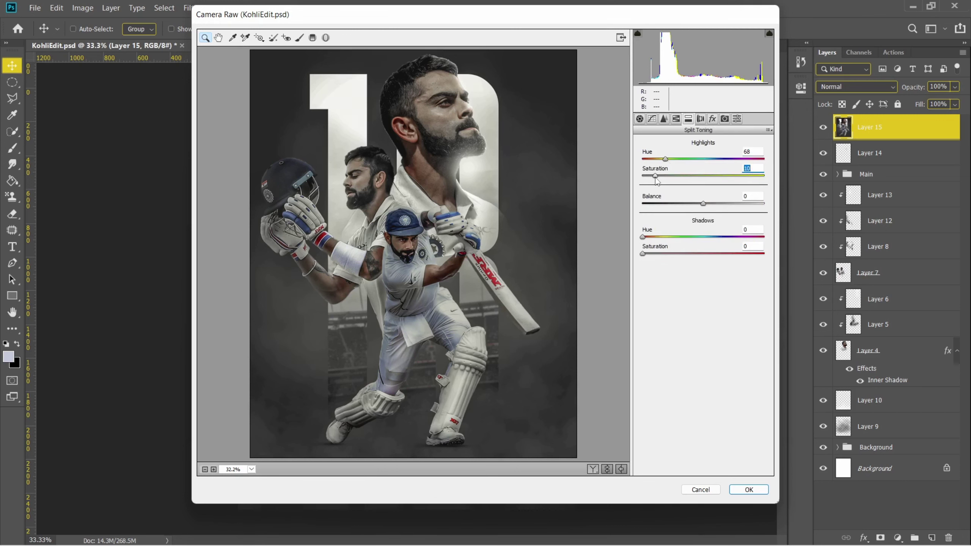
{"action": "left_click_drag", "start_coordinate": [642, 236], "coordinate": [718, 237]}
{"action": "left_click_drag", "start_coordinate": [642, 253], "coordinate": [656, 253]}
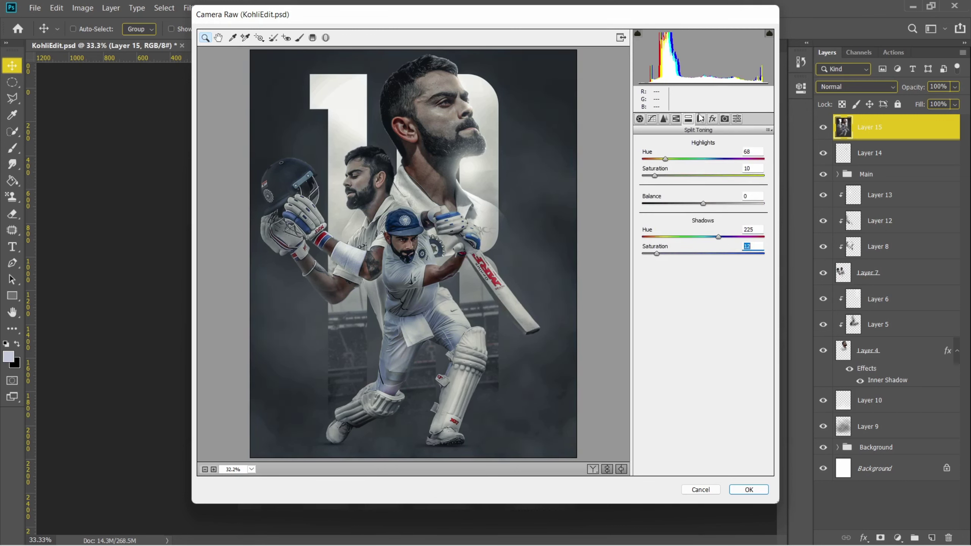
Add a negative post-crop vignette with Feather 100.
{"action": "left_click", "coordinate": [713, 120]}
{"action": "left_click_drag", "start_coordinate": [703, 249], "coordinate": [642, 267]}
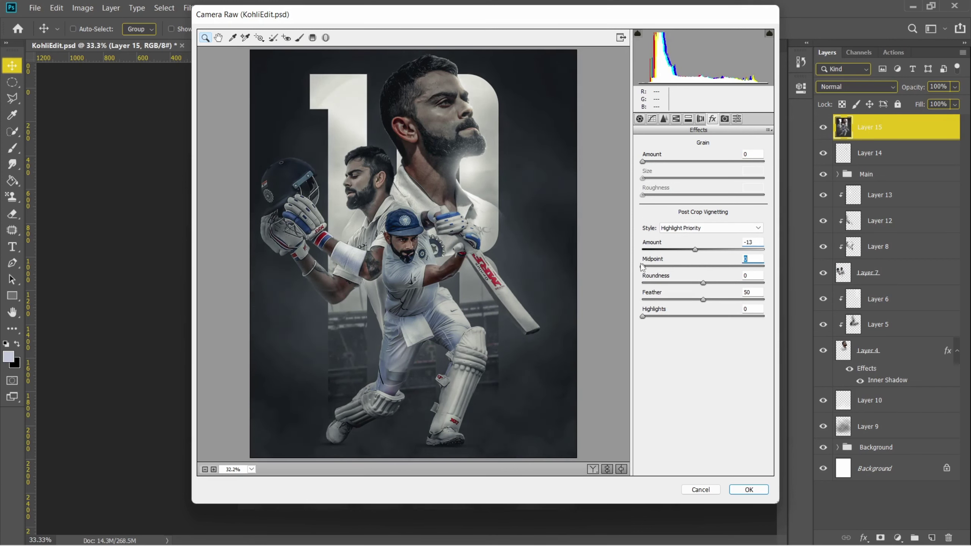
{"action": "left_click_drag", "start_coordinate": [717, 304], "coordinate": [776, 305]}
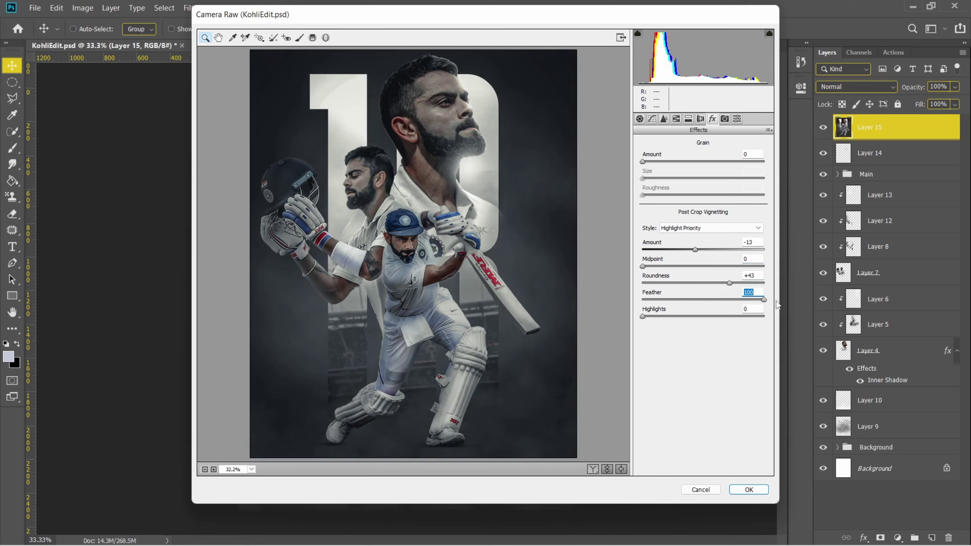
{"action": "left_click", "coordinate": [736, 120]}
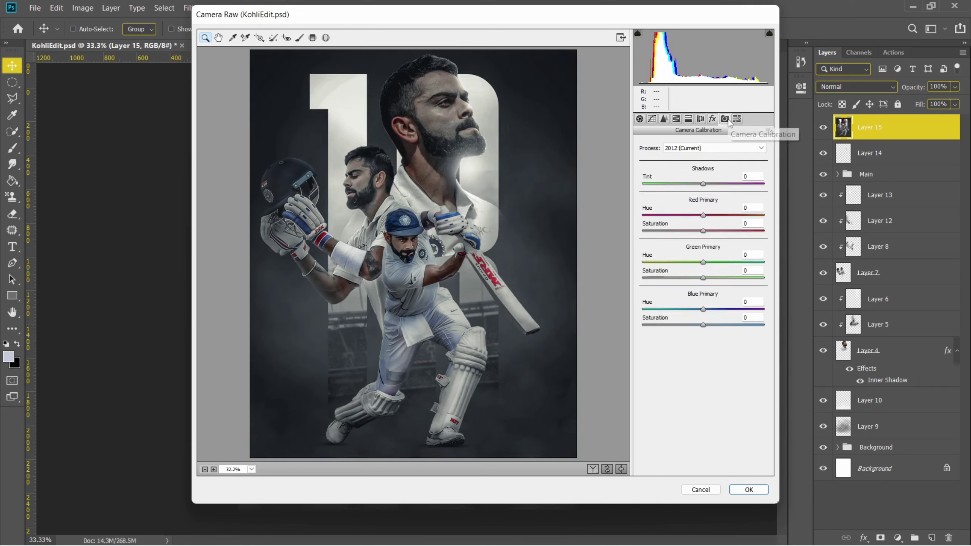
Adjust the Red, Green and Blue Primary hue and saturation sliders in Camera Calibration.
{"action": "left_click_drag", "start_coordinate": [702, 215], "coordinate": [677, 231]}
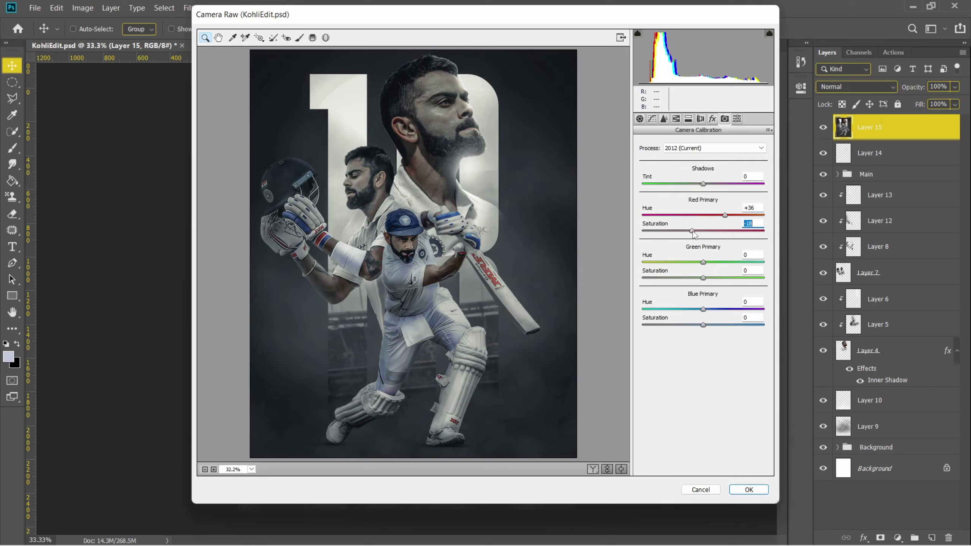
{"action": "mouse_move", "coordinate": [702, 262]}
{"action": "left_mouse_down"}
{"action": "mouse_move", "coordinate": [726, 262]}
{"action": "mouse_move", "coordinate": [728, 277]}
{"action": "left_mouse_up"}
{"action": "mouse_move", "coordinate": [702, 309]}
{"action": "left_mouse_down"}
{"action": "mouse_move", "coordinate": [686, 309]}
{"action": "mouse_move", "coordinate": [776, 327]}
{"action": "mouse_move", "coordinate": [718, 325]}
{"action": "mouse_move", "coordinate": [725, 323]}
{"action": "left_mouse_up"}
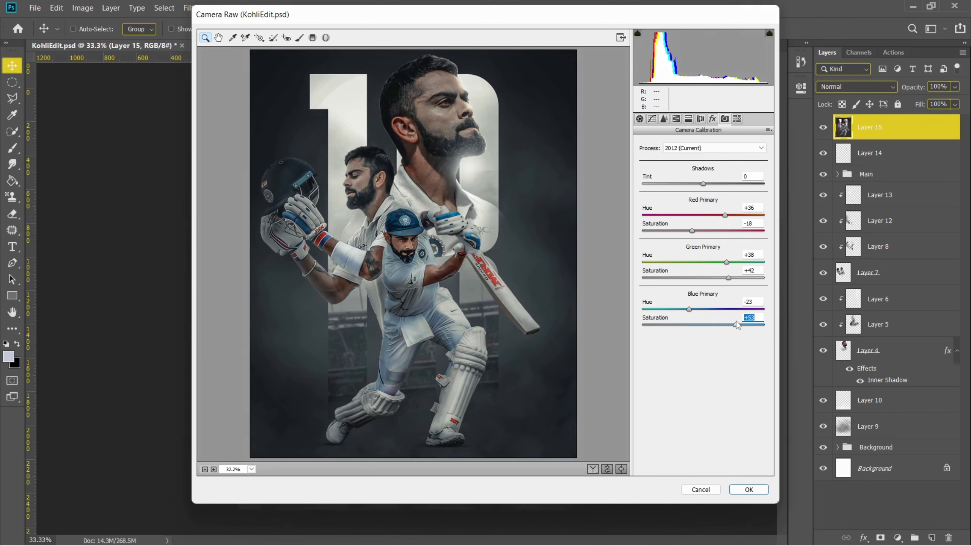